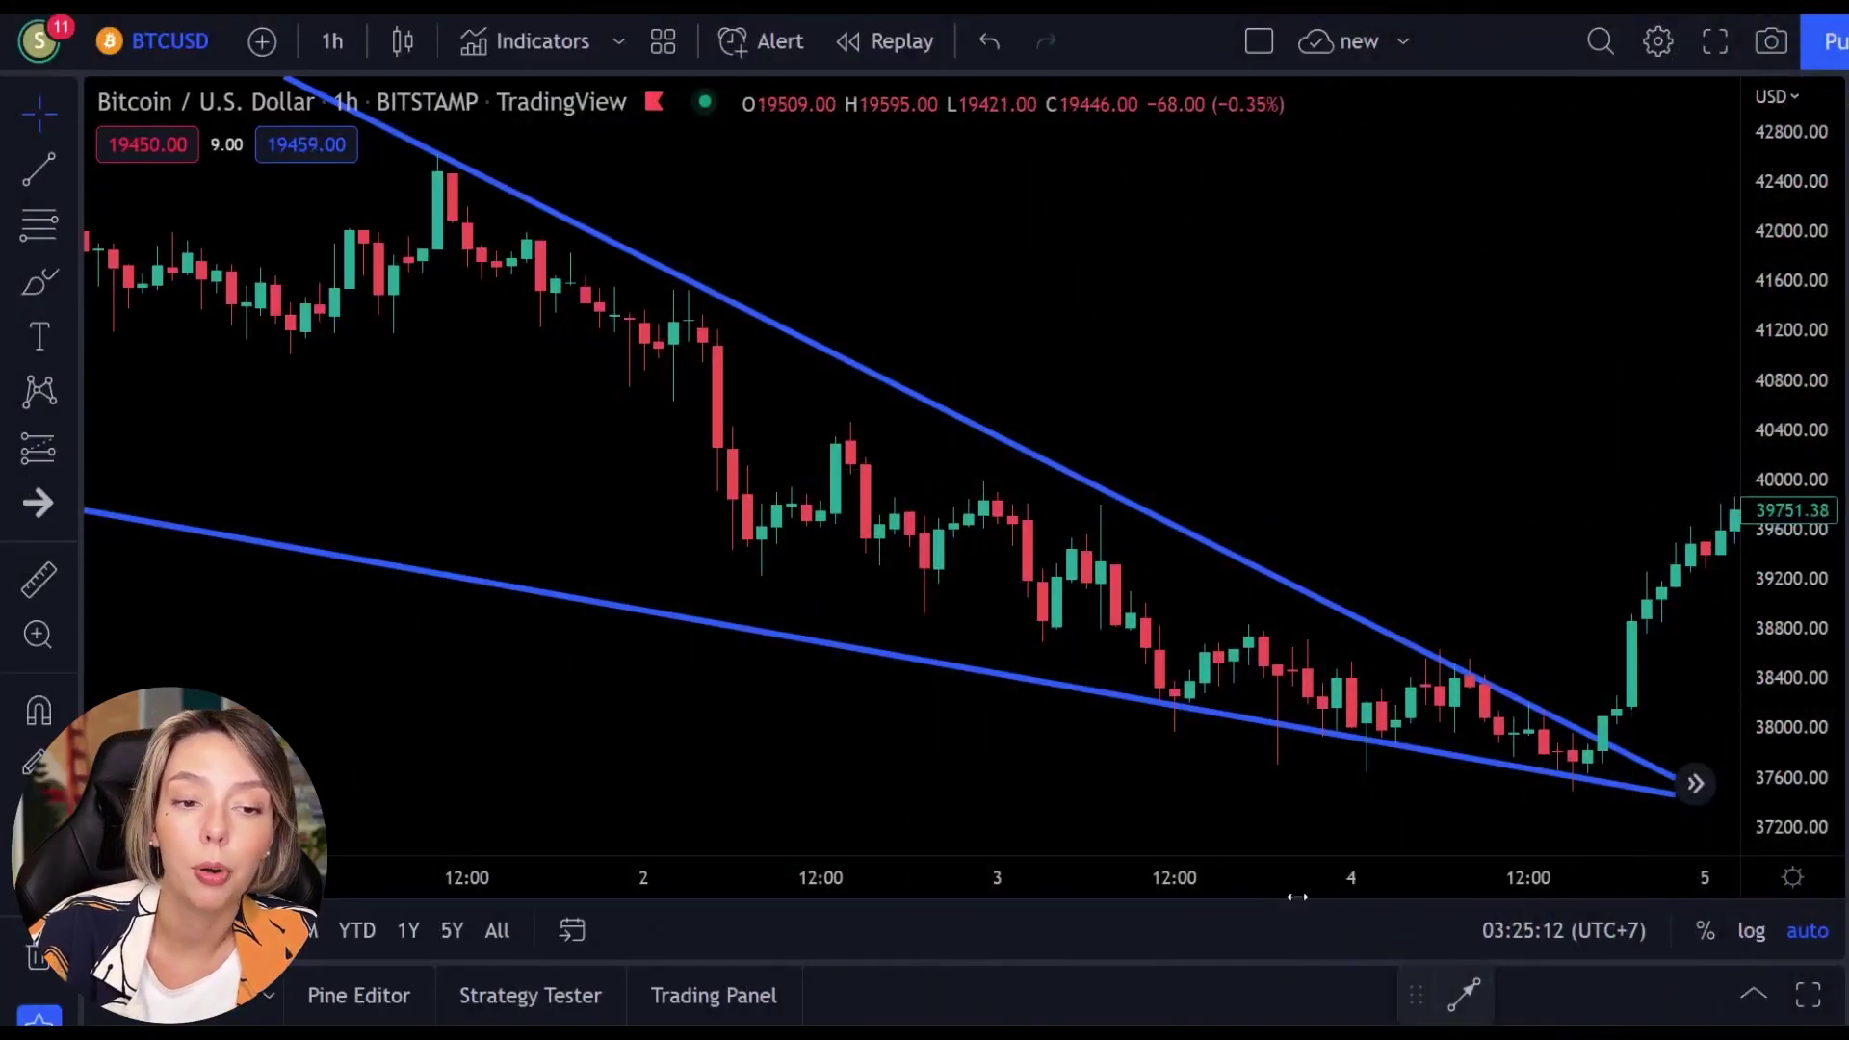
# - Brush a zigzag price path through the falling wedge ending in an upward breakout arrow, and undo it
pyautogui.moveTo(1453, 446); pyautogui.dragTo(1395, 462)
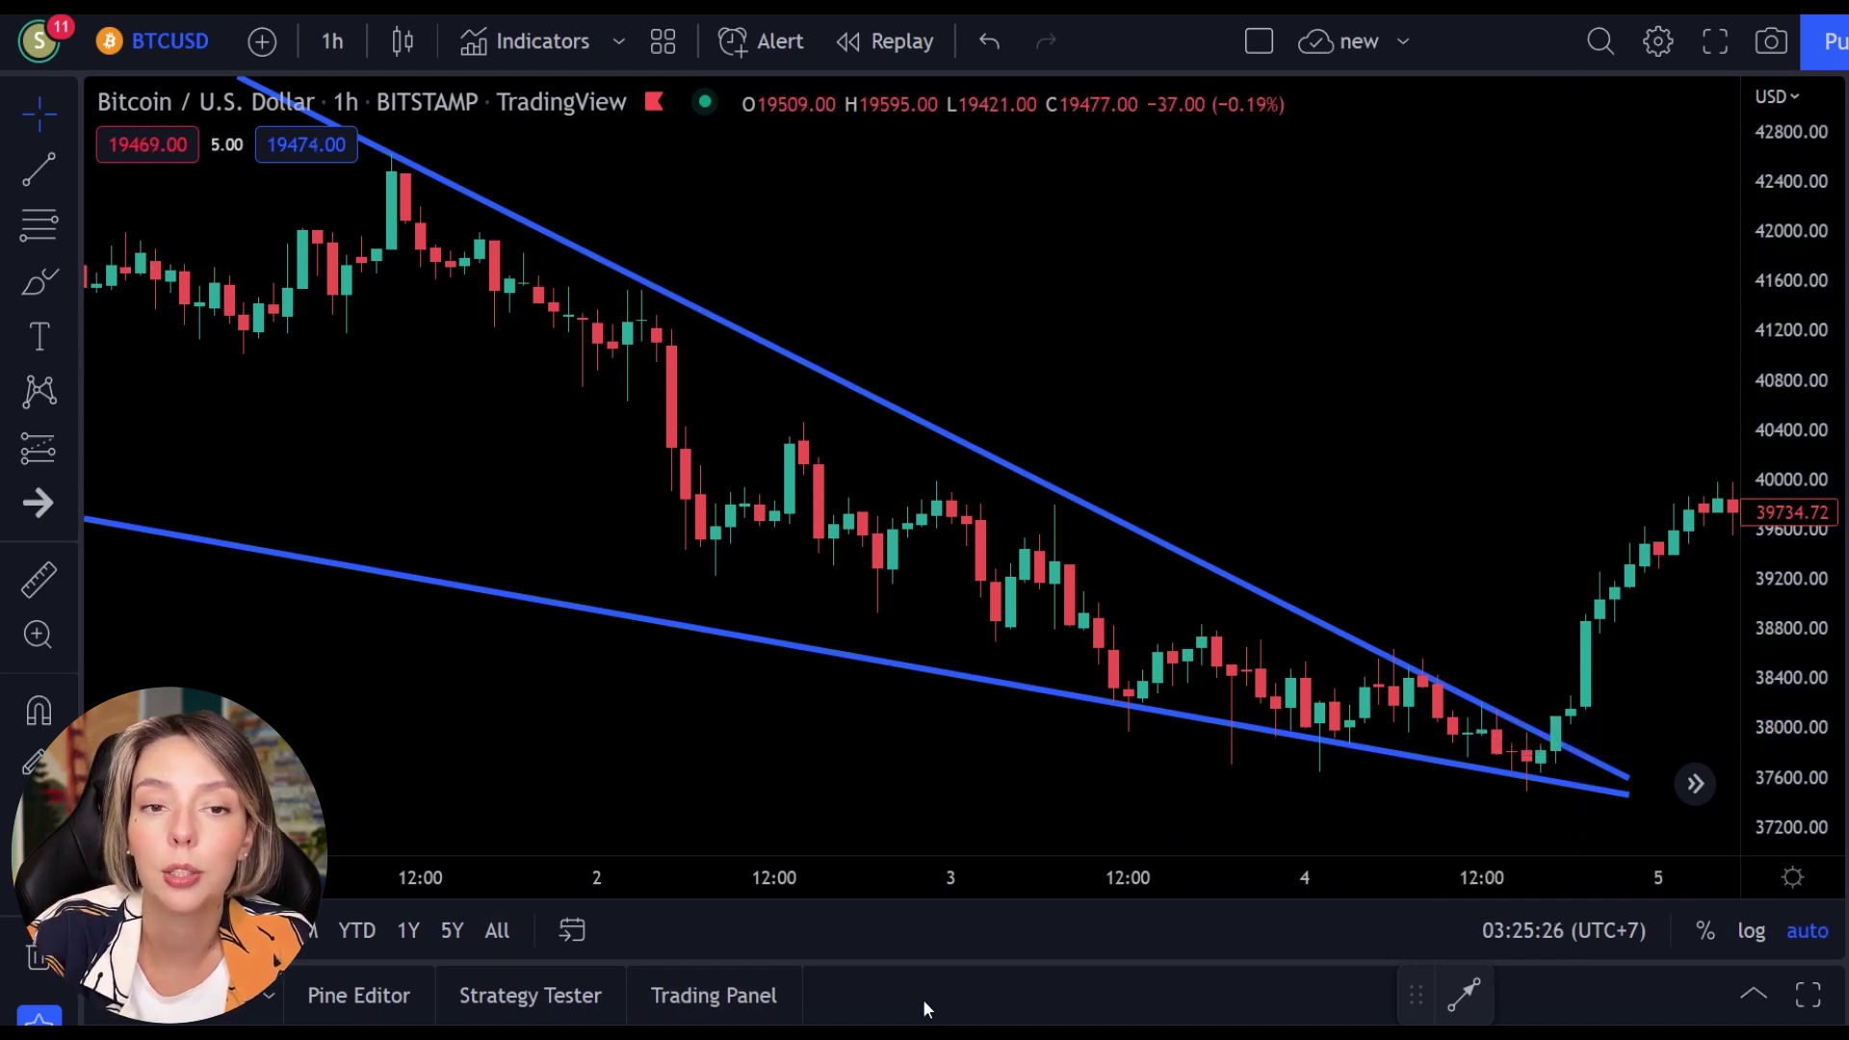
pyautogui.click(50, 277)
pyautogui.moveTo(395, 197)
pyautogui.mouseDown()
pyautogui.moveTo(611, 499)
pyautogui.moveTo(803, 590)
pyautogui.moveTo(948, 460)
pyautogui.moveTo(1073, 648)
pyautogui.moveTo(1155, 691)
pyautogui.moveTo(1252, 602)
pyautogui.moveTo(1303, 678)
pyautogui.moveTo(1391, 731)
pyautogui.moveTo(1470, 751)
pyautogui.moveTo(1546, 722)
pyautogui.moveTo(1576, 768)
pyautogui.moveTo(1605, 425)
pyautogui.moveTo(1650, 608)
pyautogui.mouseUp()
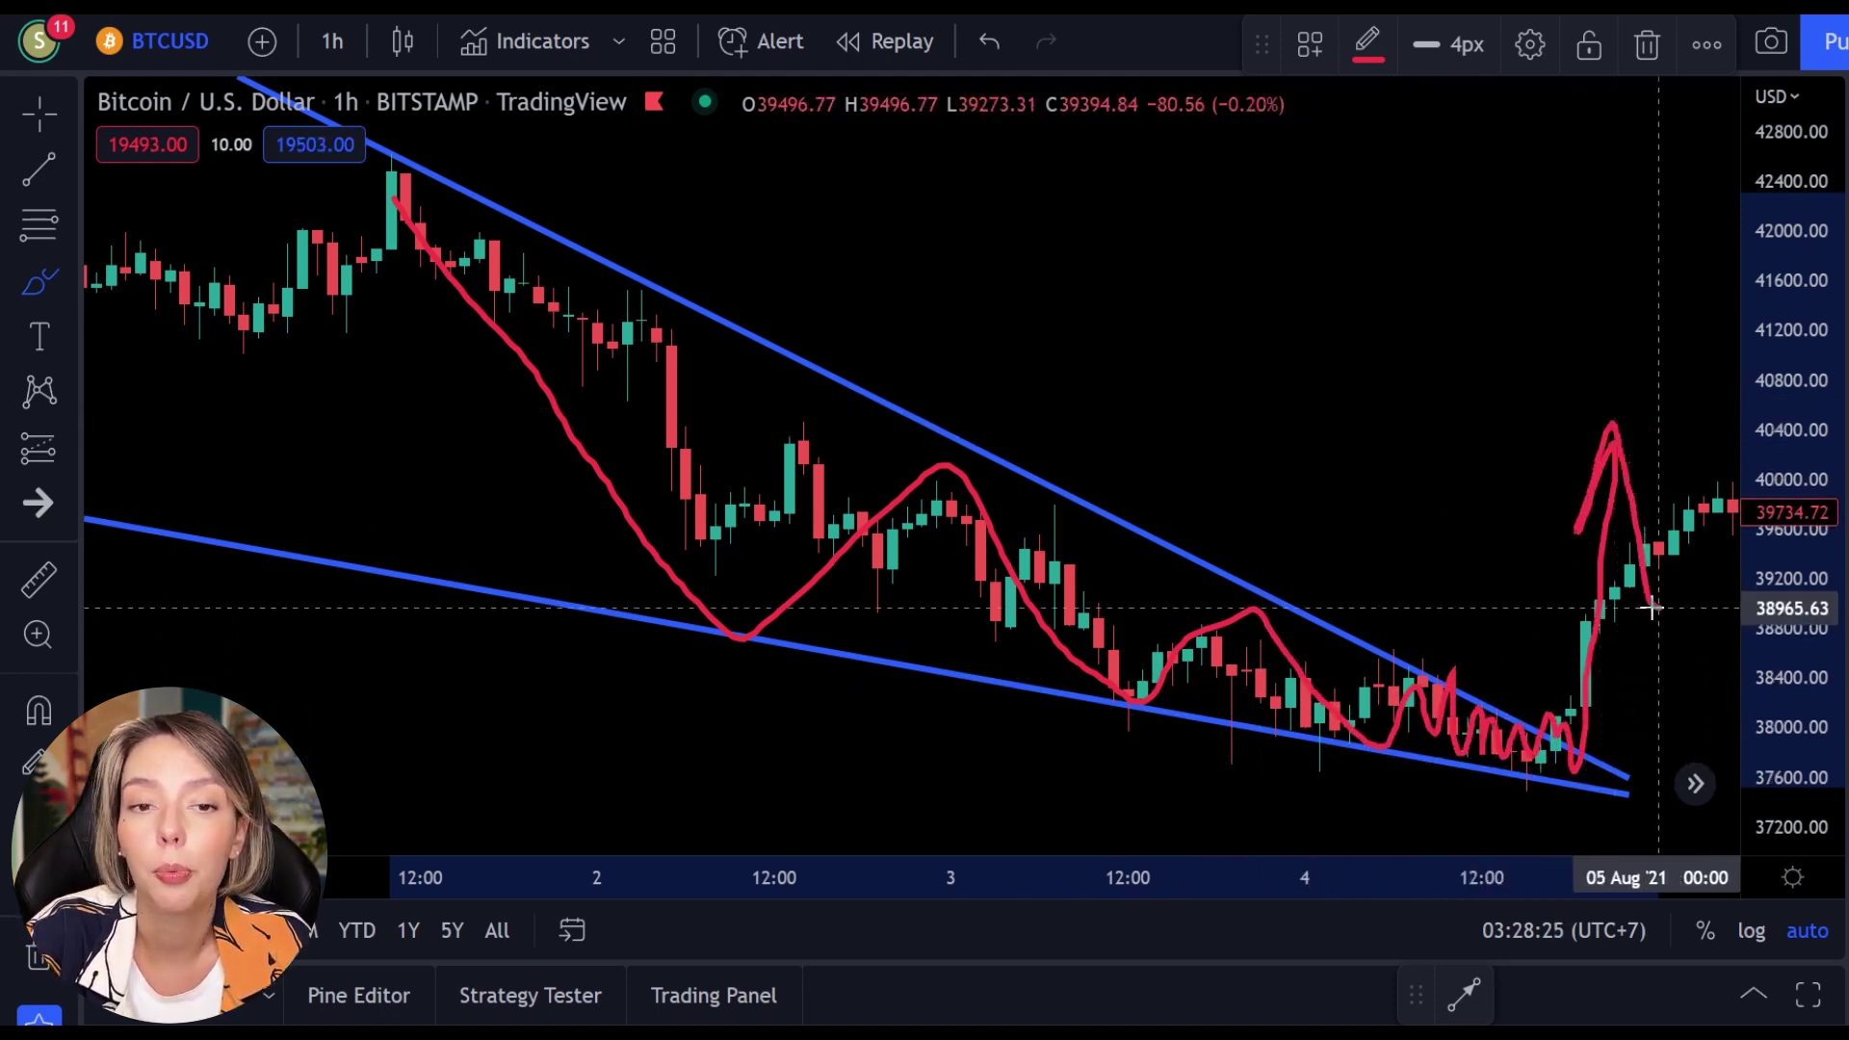
pyautogui.hotkey('ctrl', 'z')
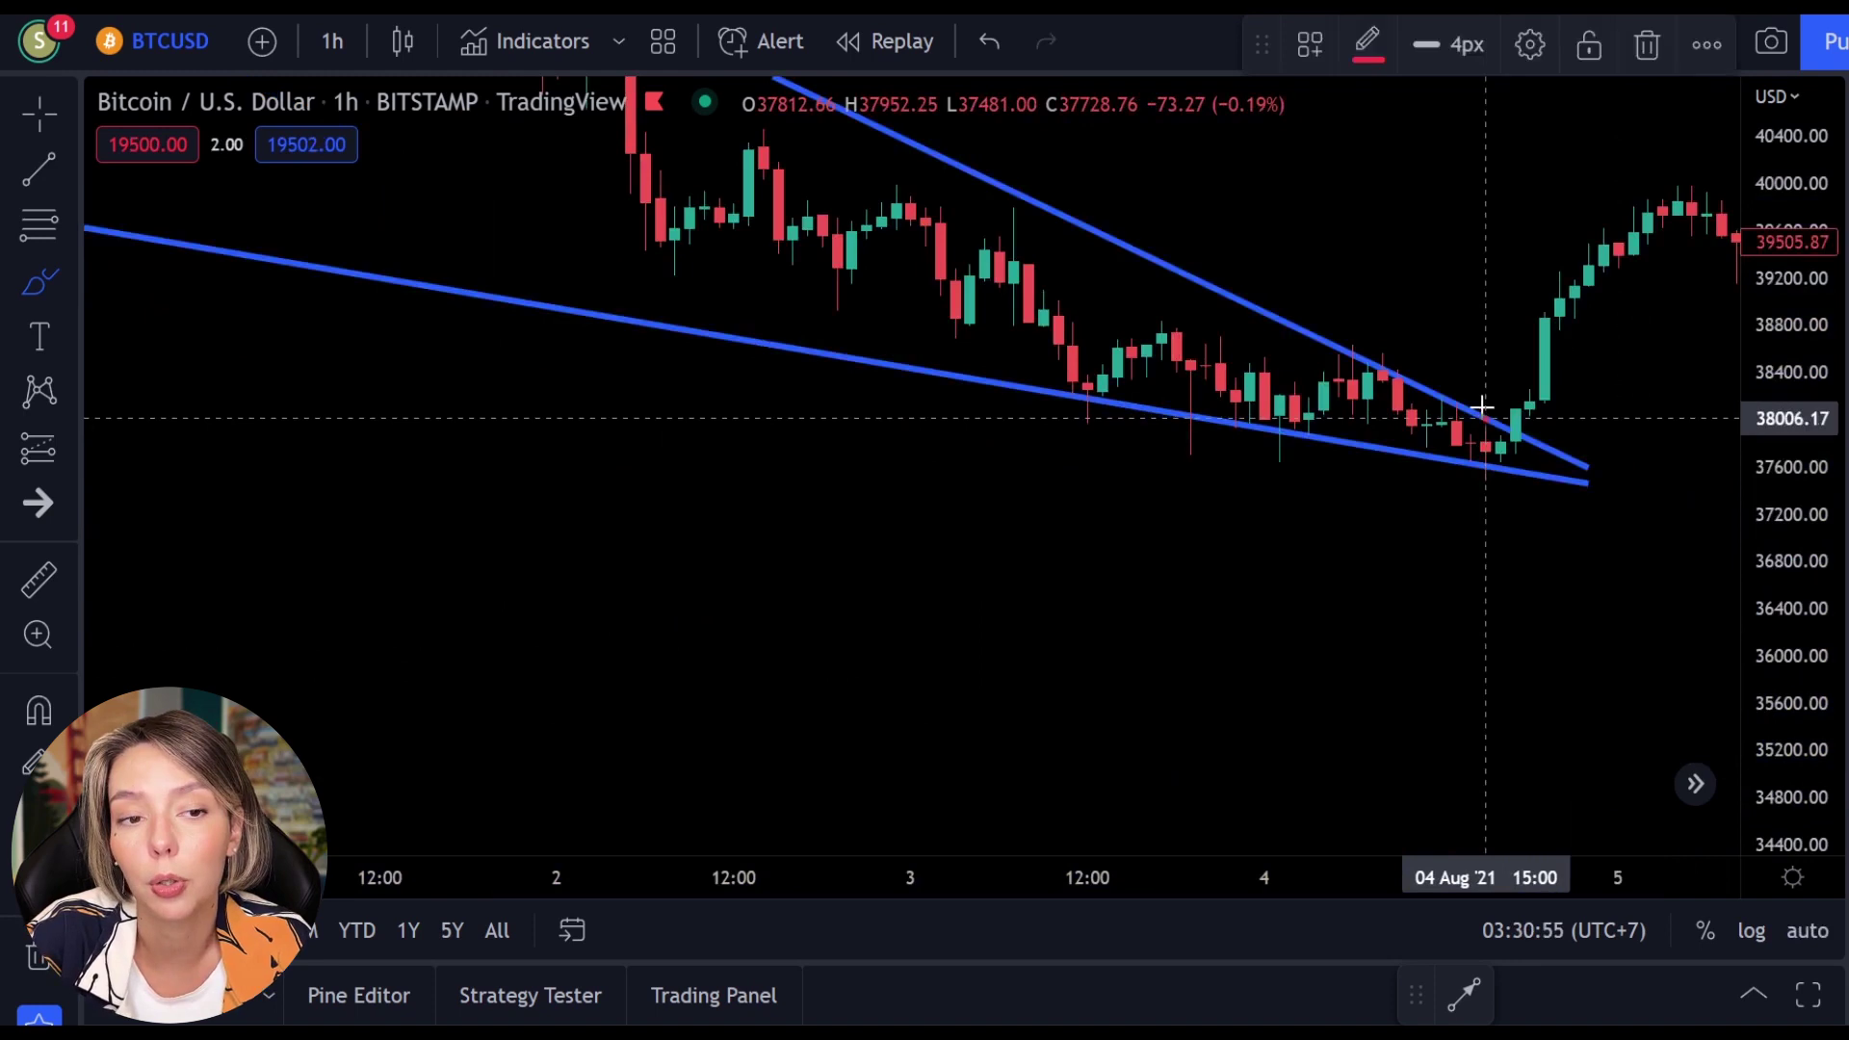
# - Brush an upward arrow above the wedge's tip and a downward arrow below it, and undo both
pyautogui.moveTo(1481, 407)
pyautogui.mouseDown()
pyautogui.moveTo(1526, 208)
pyautogui.moveTo(1436, 241)
pyautogui.moveTo(1587, 279)
pyautogui.mouseUp()
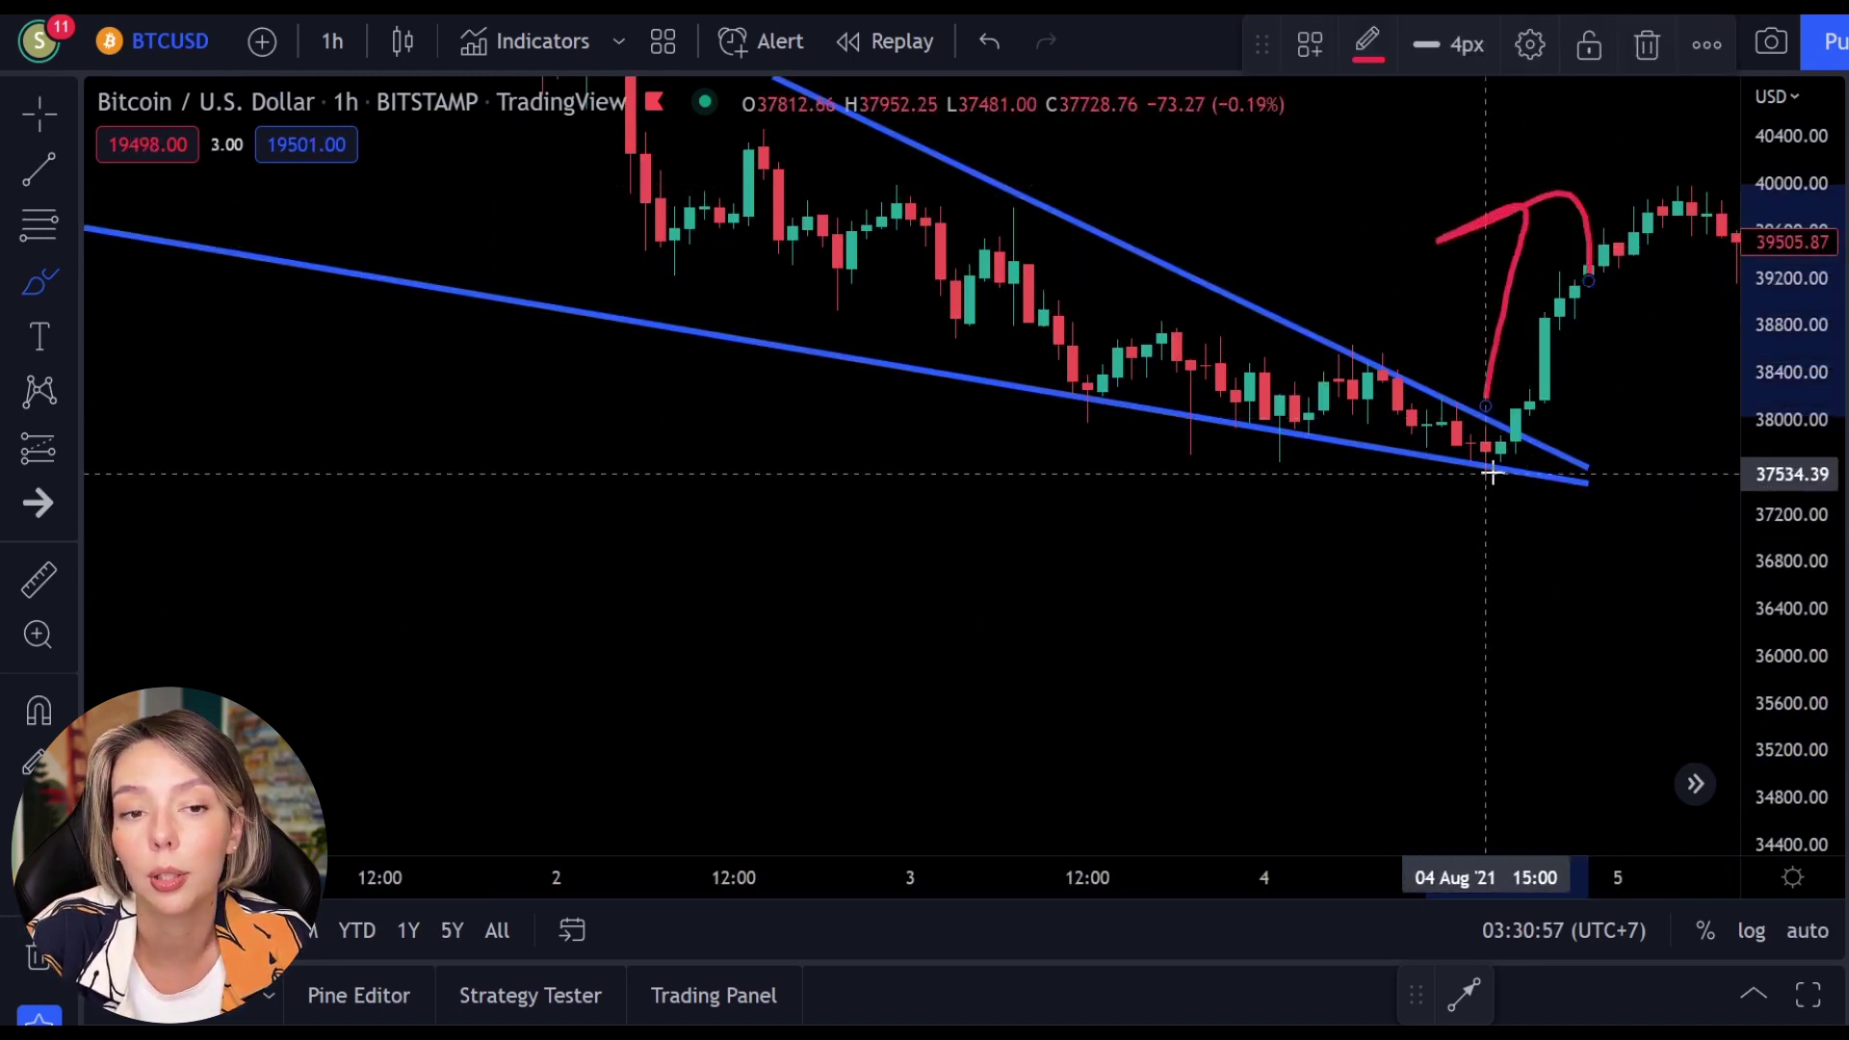
pyautogui.moveTo(1491, 474)
pyautogui.mouseDown()
pyautogui.moveTo(1329, 702)
pyautogui.moveTo(1361, 586)
pyautogui.moveTo(1308, 730)
pyautogui.moveTo(1476, 669)
pyautogui.mouseUp()
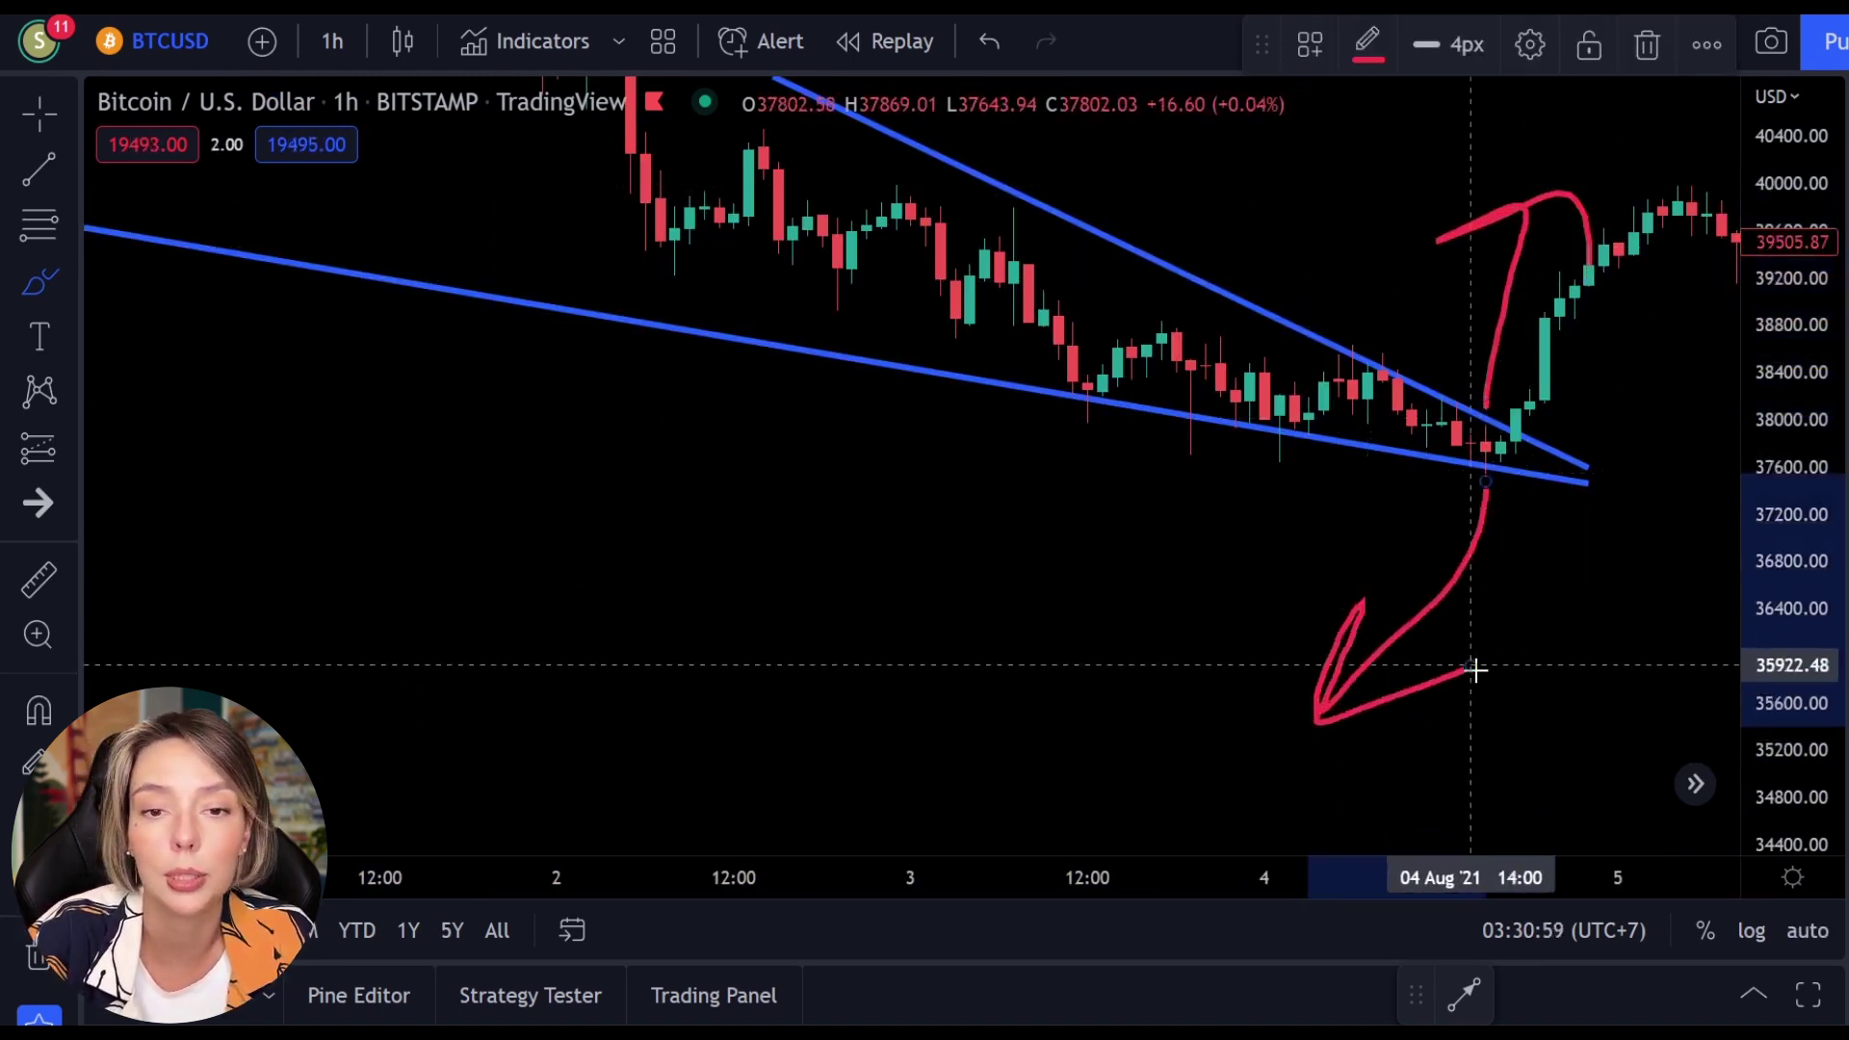
pyautogui.hotkey('ctrl', 'z')
pyautogui.hotkey('ctrl', 'z')
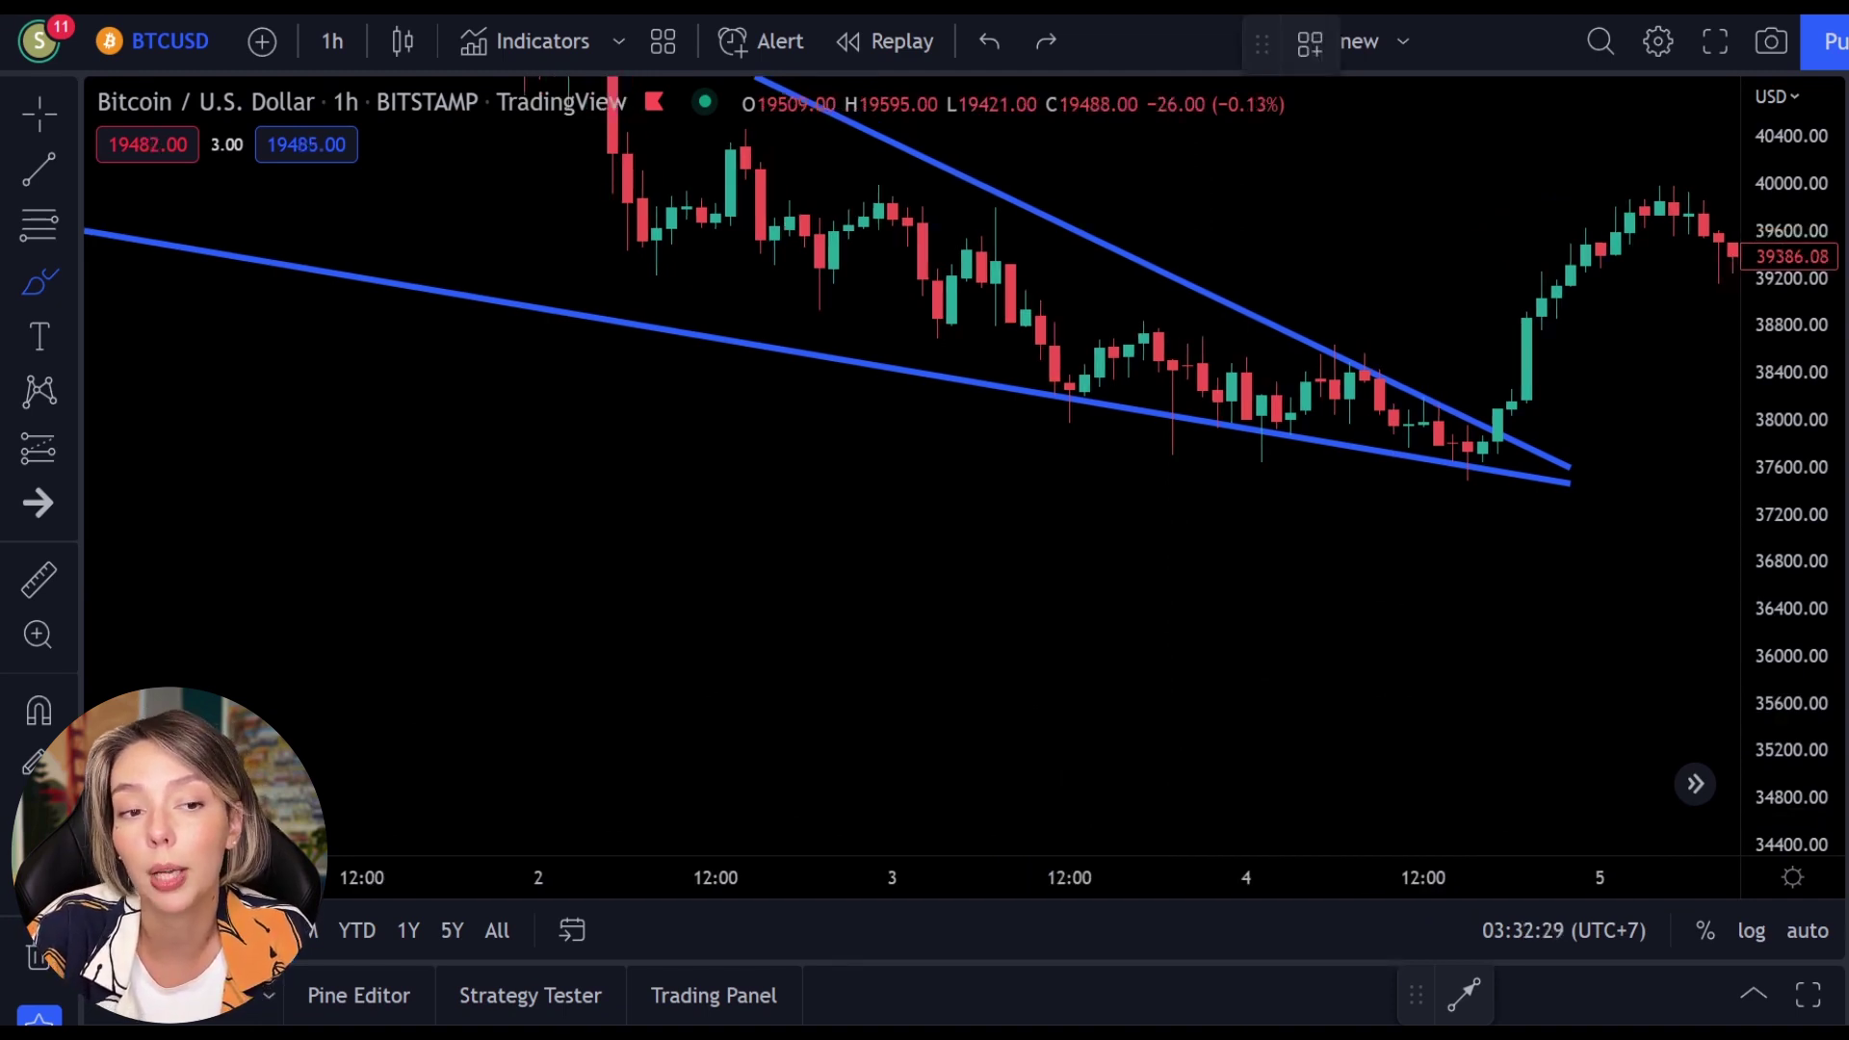
# - Brush a large upward arrow from the wedge's upper trendline near its tip to about 41600, and delete it
pyautogui.click(39, 114)
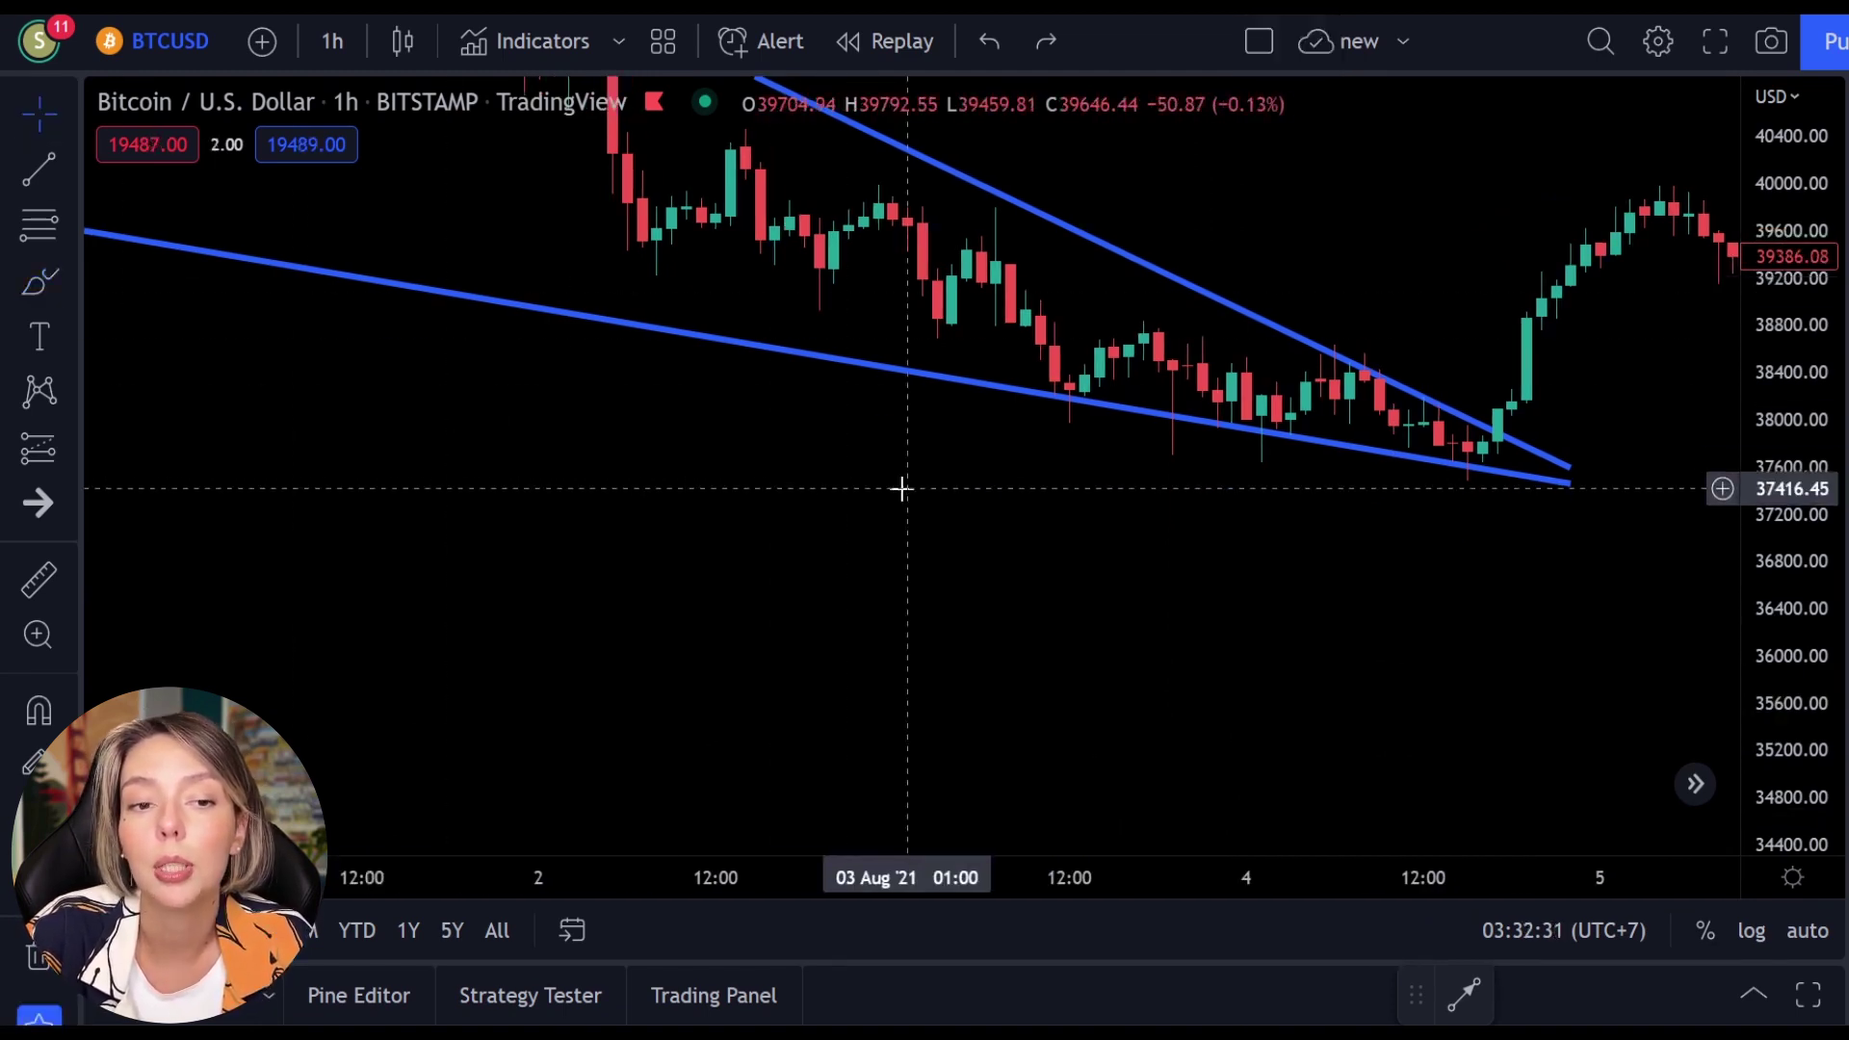
pyautogui.moveTo(909, 498)
pyautogui.mouseDown()
pyautogui.moveTo(978, 743)
pyautogui.moveTo(969, 786)
pyautogui.mouseUp()
pyautogui.click(40, 281)
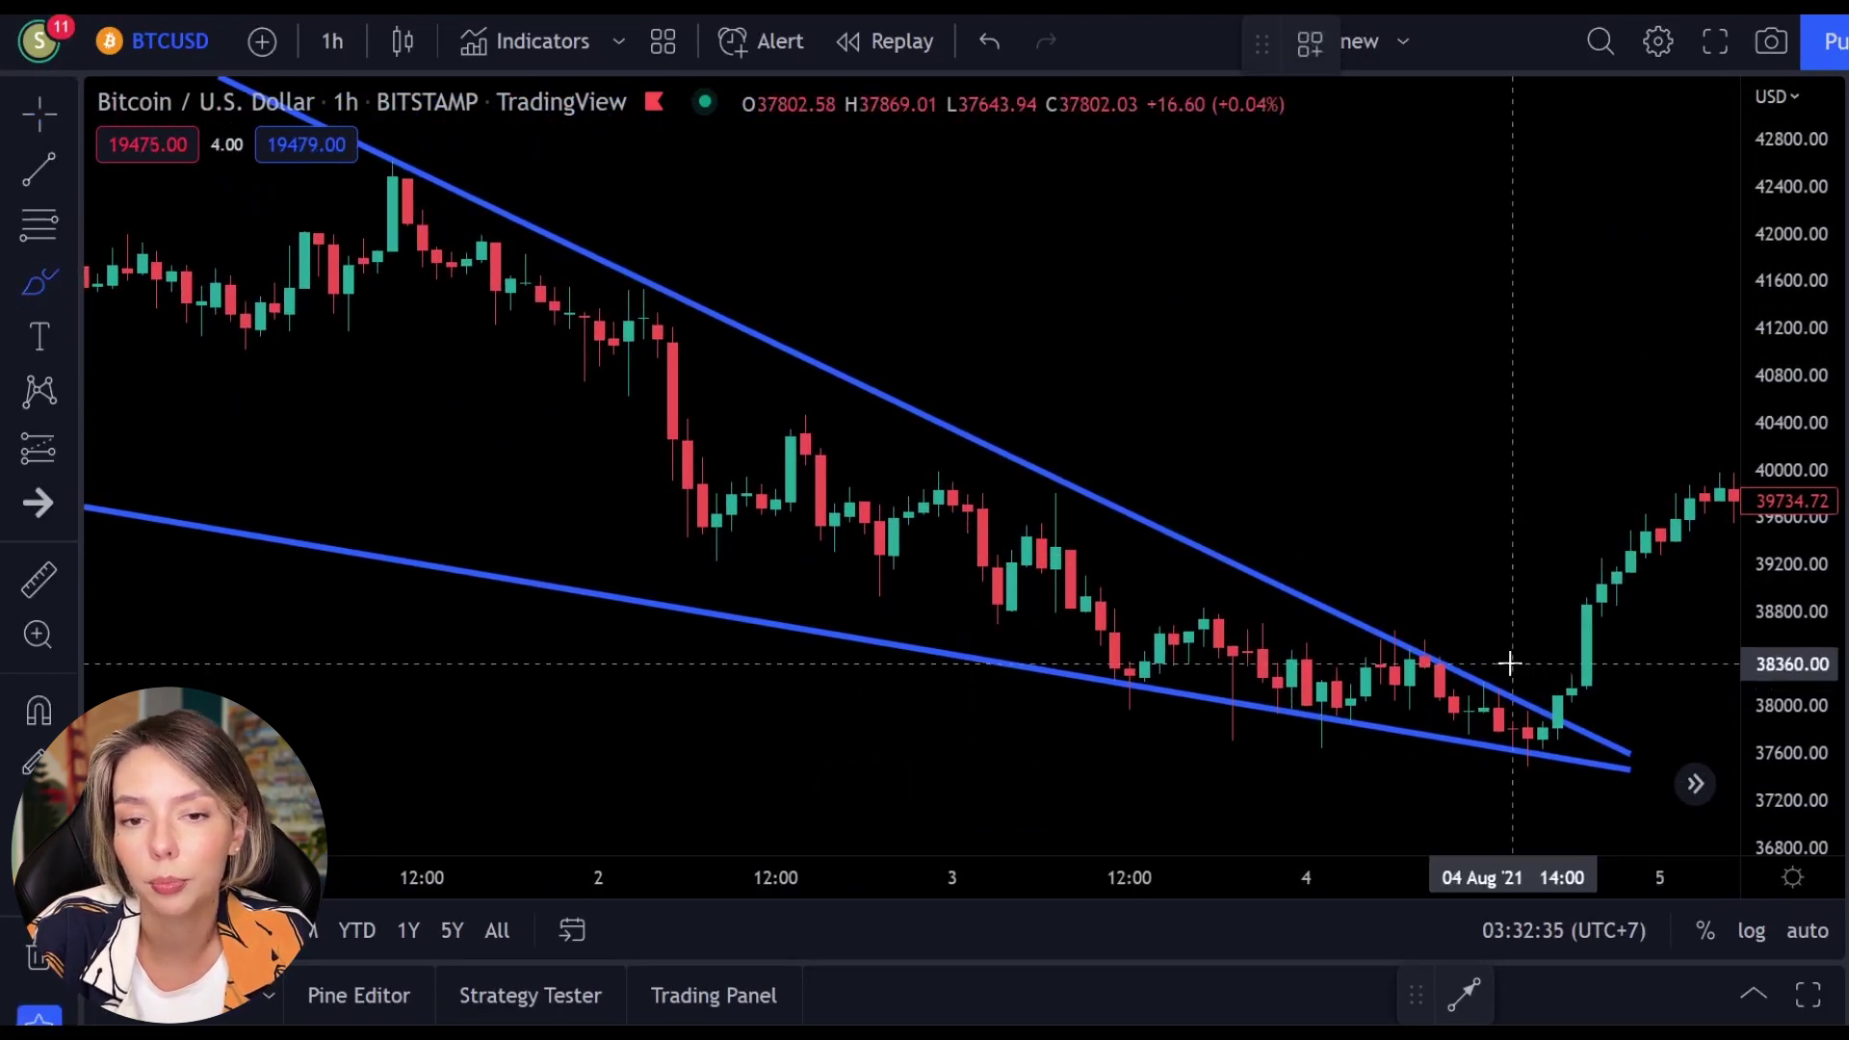
pyautogui.moveTo(1502, 659)
pyautogui.mouseDown()
pyautogui.moveTo(1655, 280)
pyautogui.moveTo(1481, 404)
pyautogui.moveTo(1654, 293)
pyautogui.moveTo(1630, 537)
pyautogui.mouseUp()
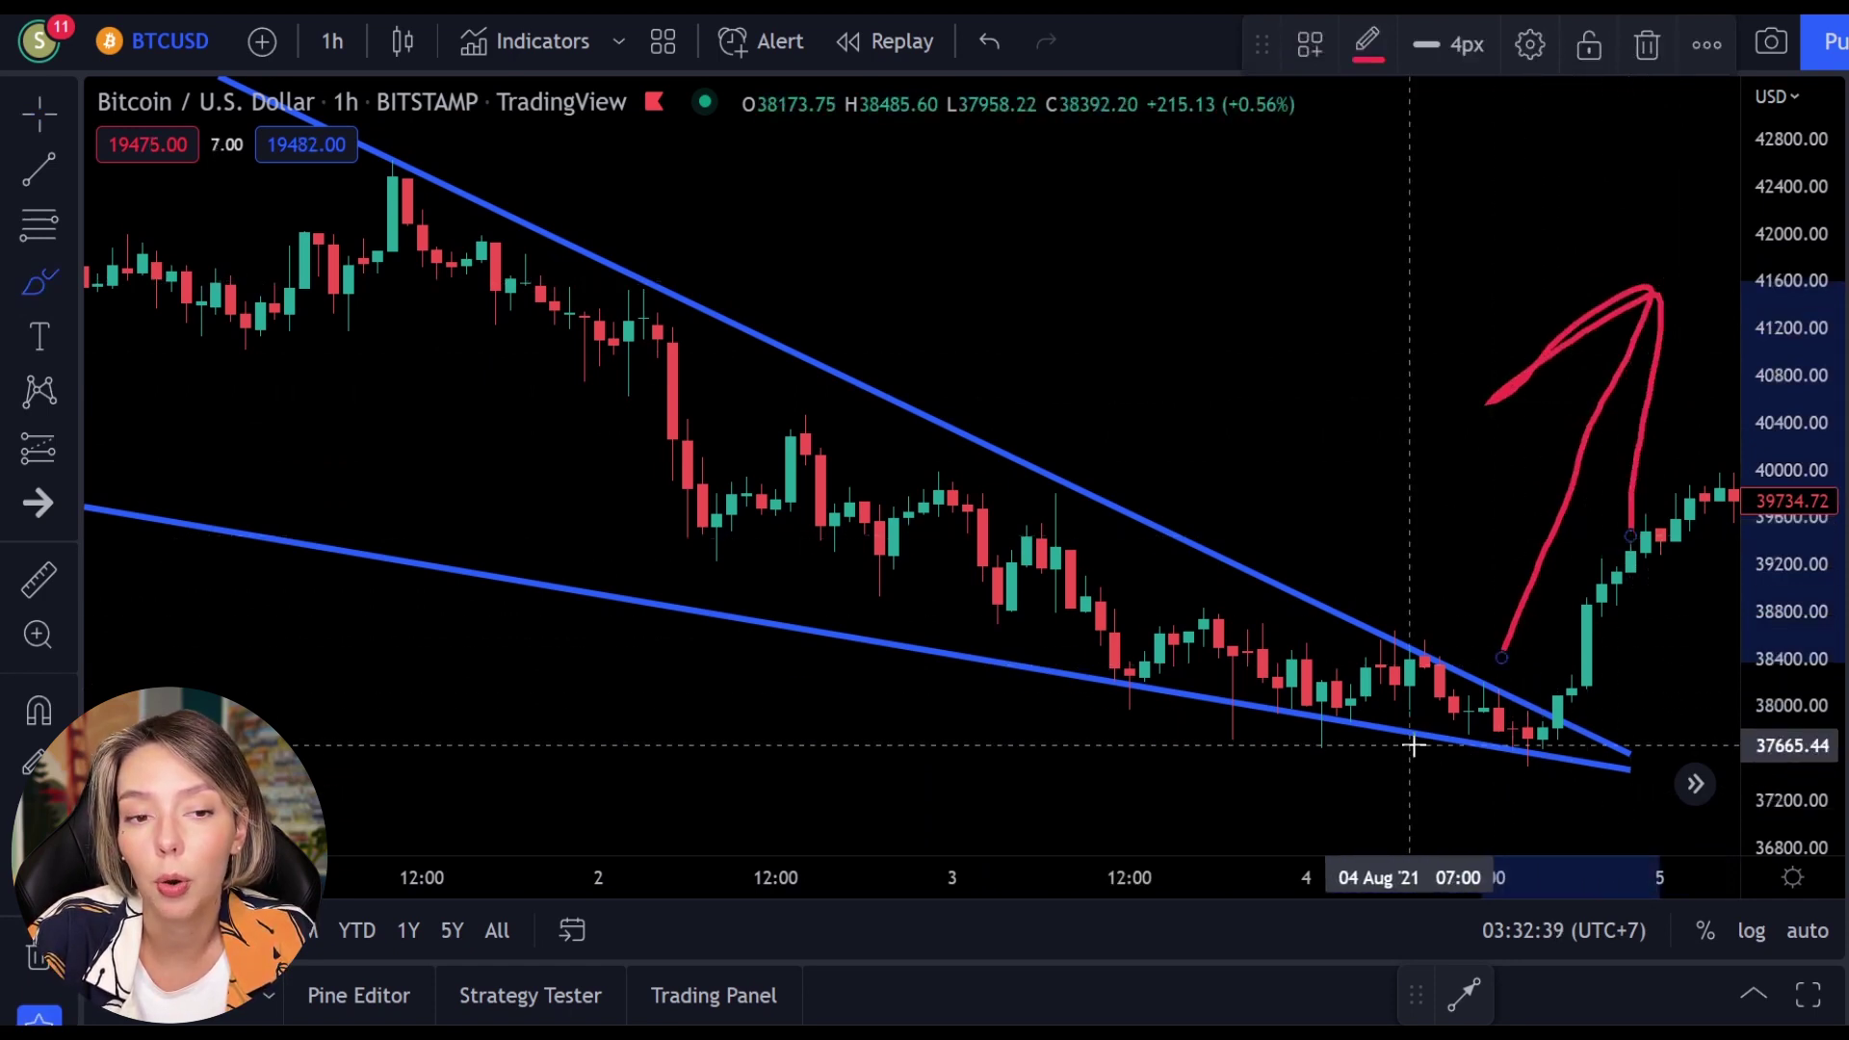
pyautogui.press('Delete')
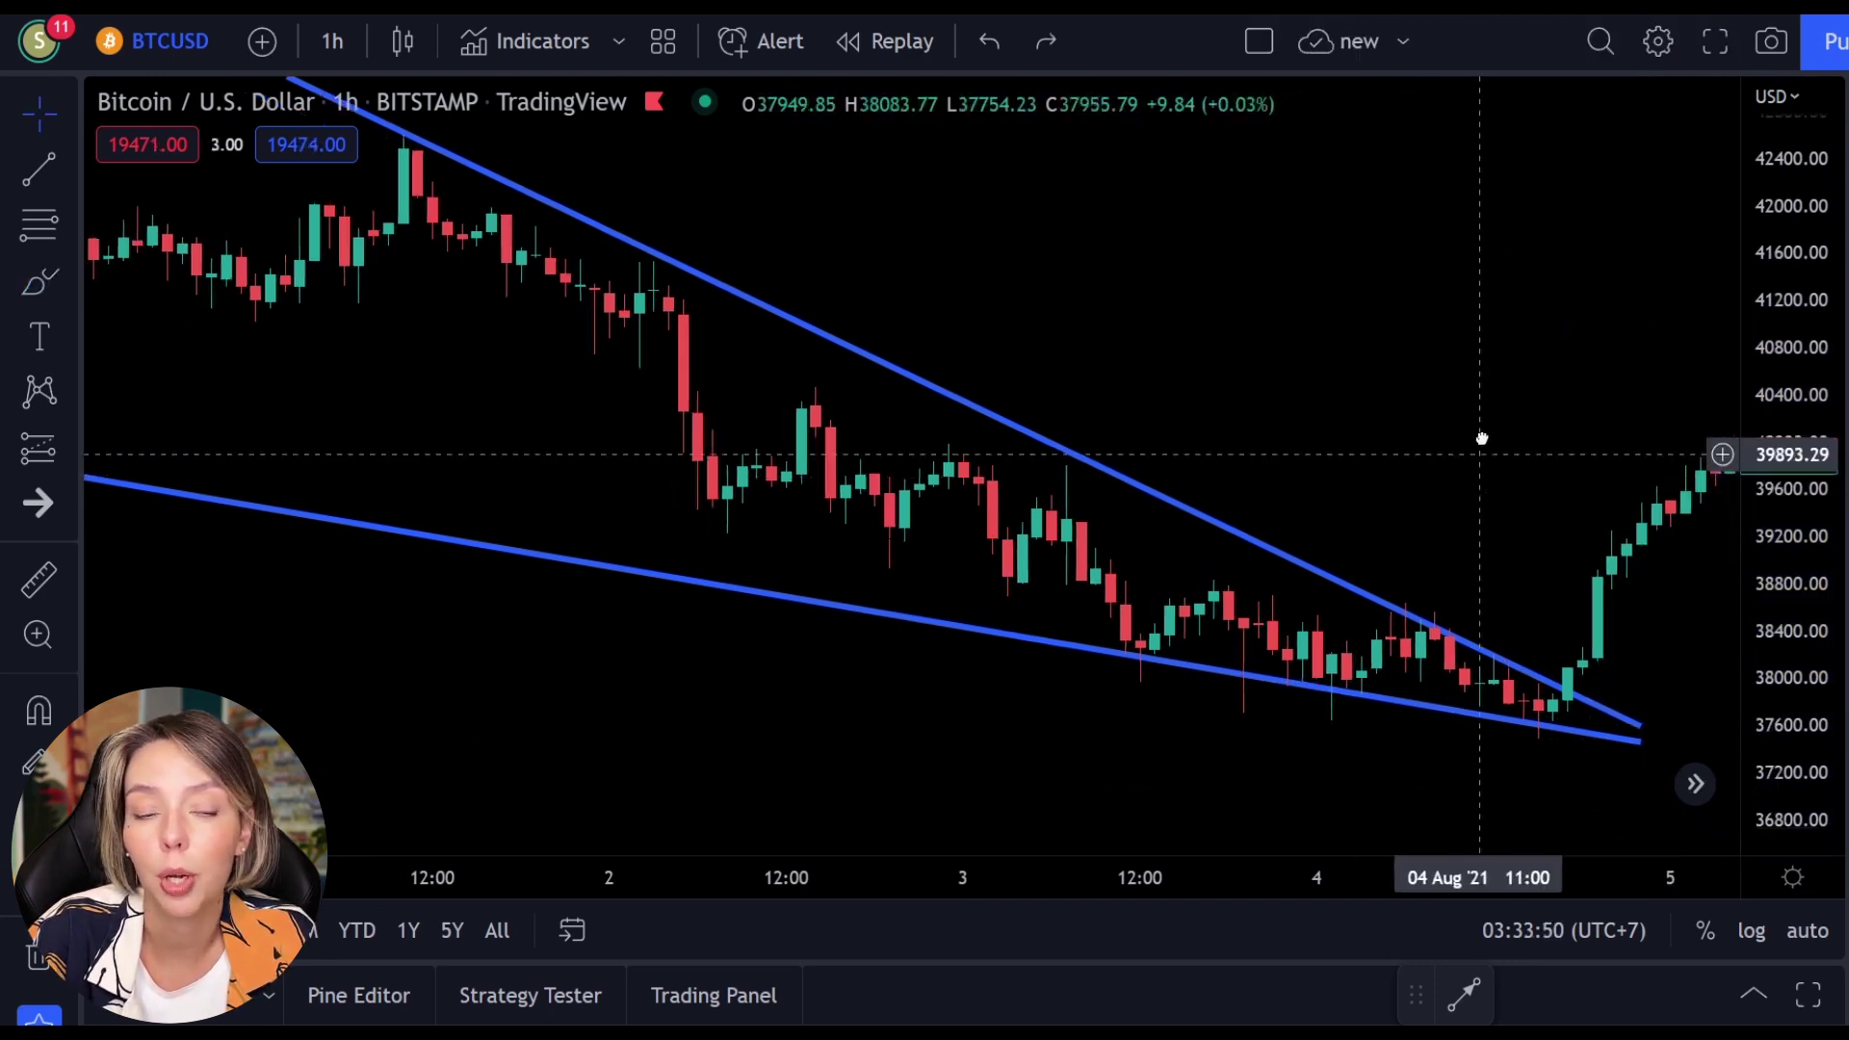
# - Brush a downward mark from the wedge's tip into the empty area below the lower trendline
pyautogui.moveTo(1477, 433)
pyautogui.mouseDown()
pyautogui.moveTo(1477, 338)
pyautogui.moveTo(1555, 154)
pyautogui.moveTo(1517, 91)
pyautogui.mouseUp()
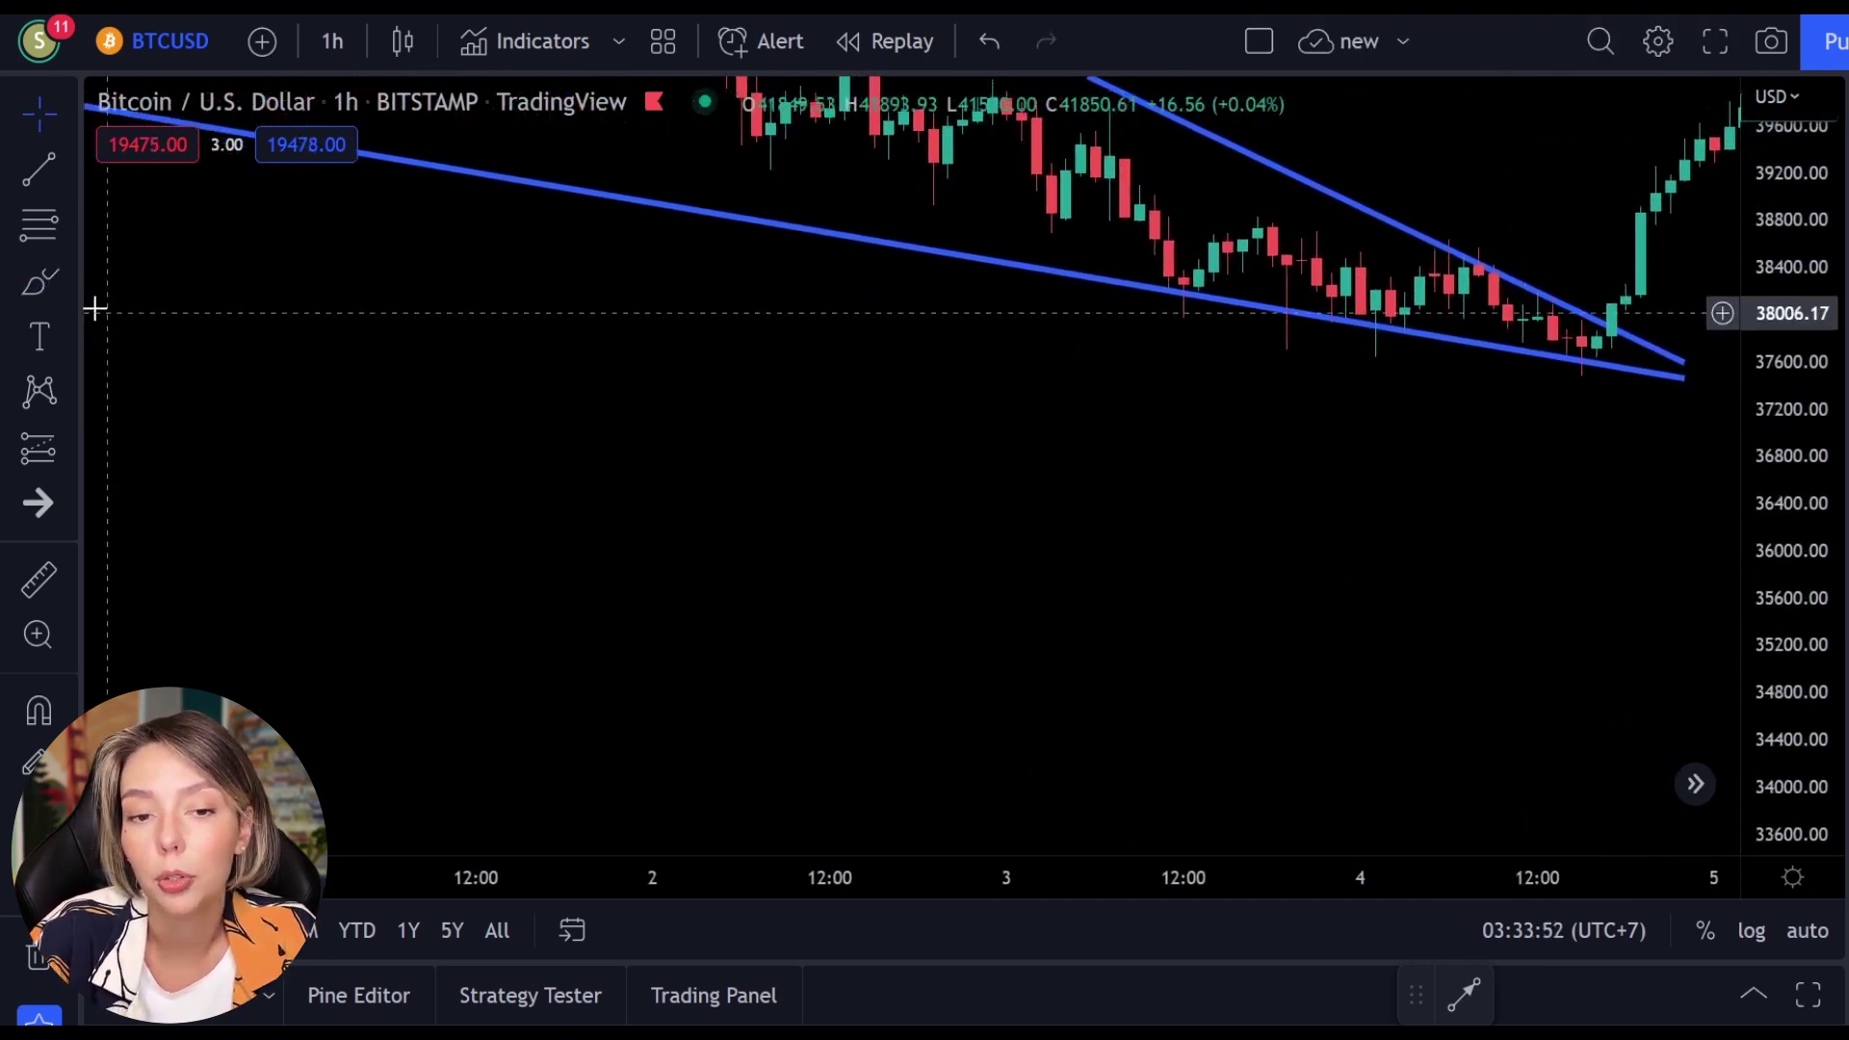
pyautogui.click(39, 282)
pyautogui.moveTo(1584, 366)
pyautogui.mouseDown()
pyautogui.moveTo(1313, 673)
pyautogui.moveTo(1296, 529)
pyautogui.moveTo(1369, 753)
pyautogui.mouseUp()
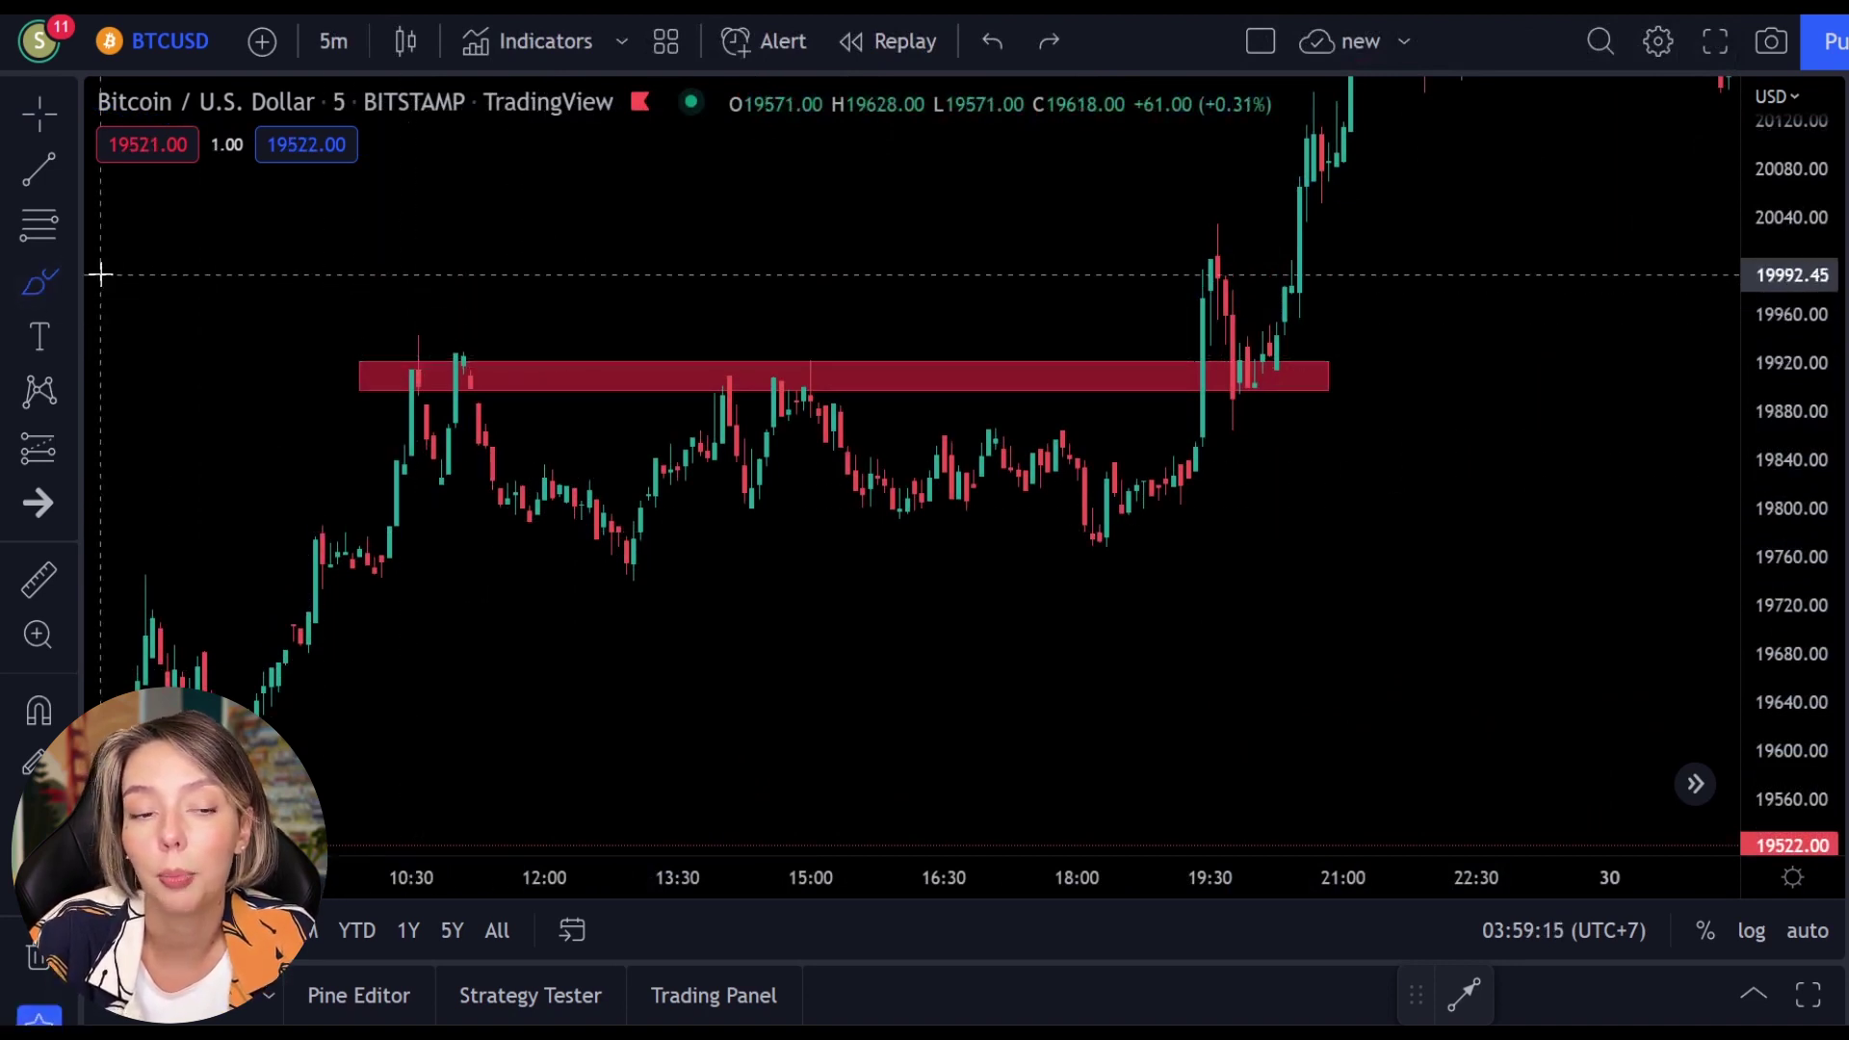
# - Circle the candle highs that touch the red resistance zone between about 10:30 and 15:00 with the Brush
pyautogui.moveTo(439, 348)
pyautogui.mouseDown()
pyautogui.moveTo(363, 359)
pyautogui.moveTo(413, 333)
pyautogui.moveTo(431, 363)
pyautogui.moveTo(460, 339)
pyautogui.mouseUp()
pyautogui.moveTo(724, 341)
pyautogui.mouseDown()
pyautogui.moveTo(719, 390)
pyautogui.moveTo(655, 332)
pyautogui.mouseUp()
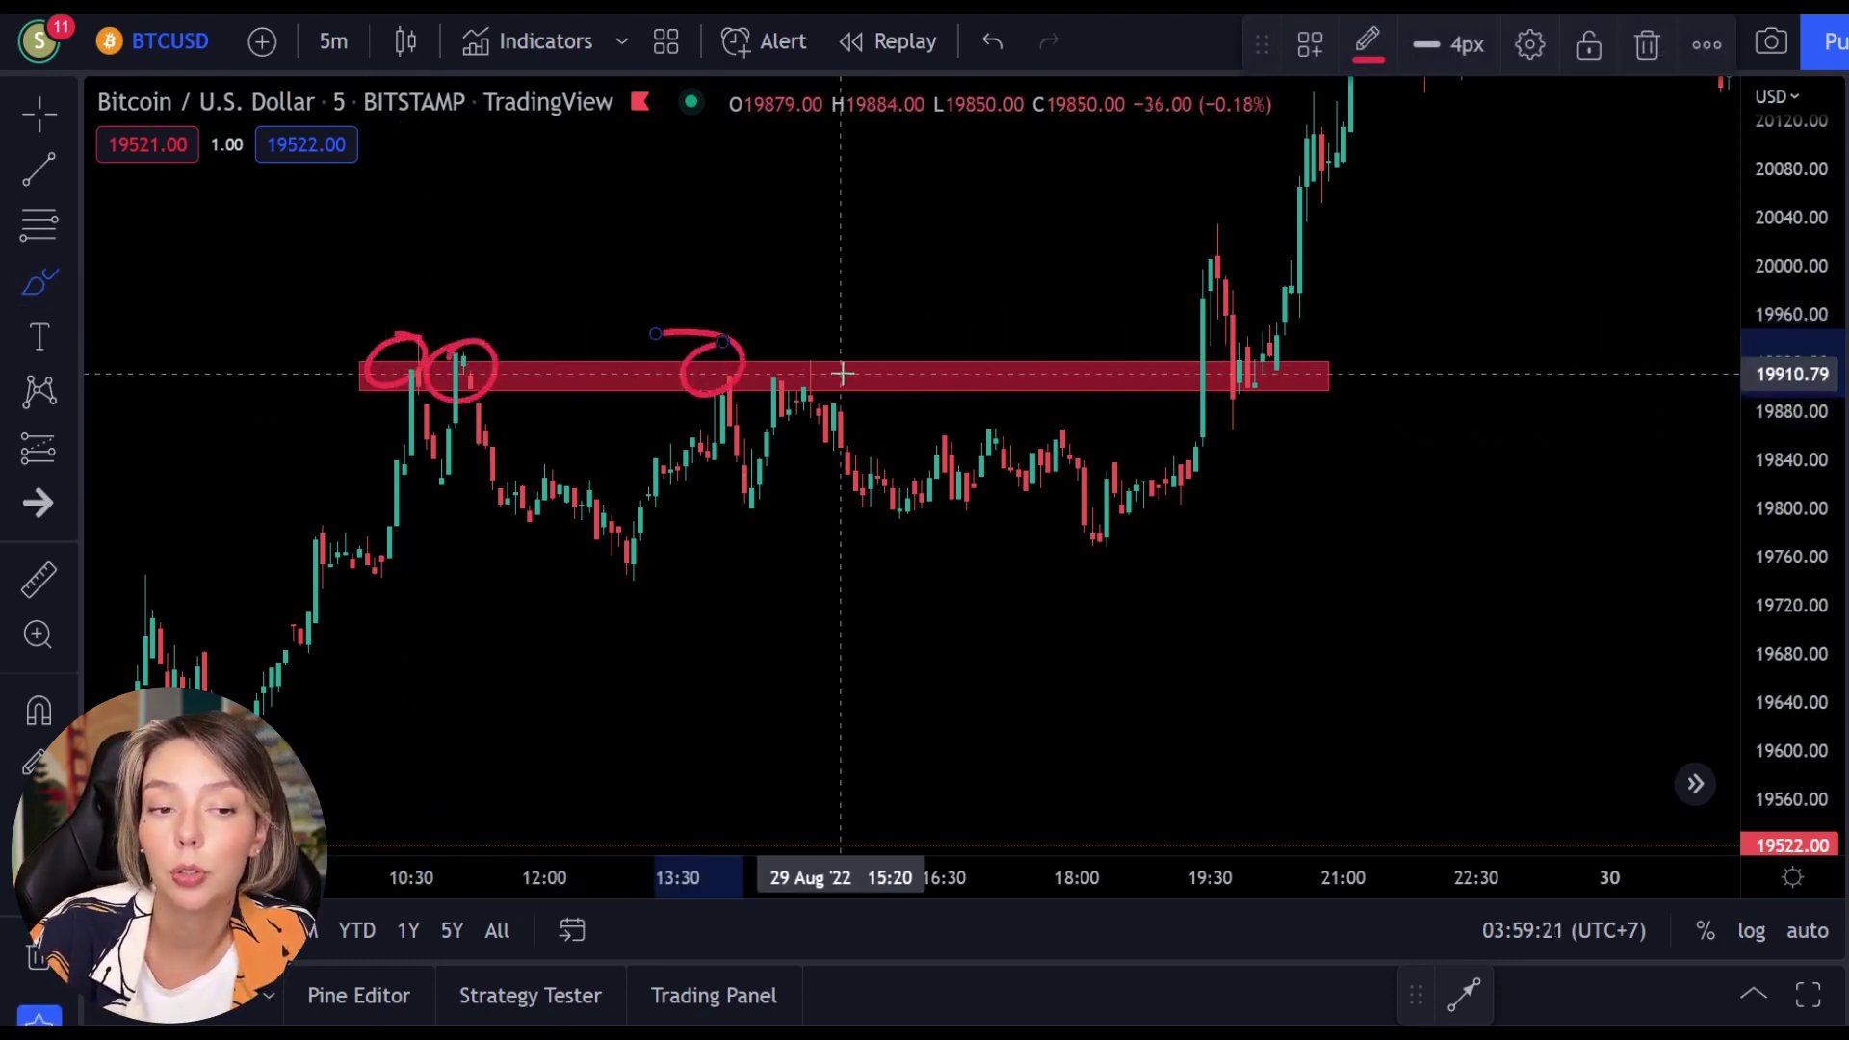
pyautogui.moveTo(826, 351)
pyautogui.mouseDown()
pyautogui.moveTo(805, 412)
pyautogui.moveTo(788, 359)
pyautogui.mouseUp()
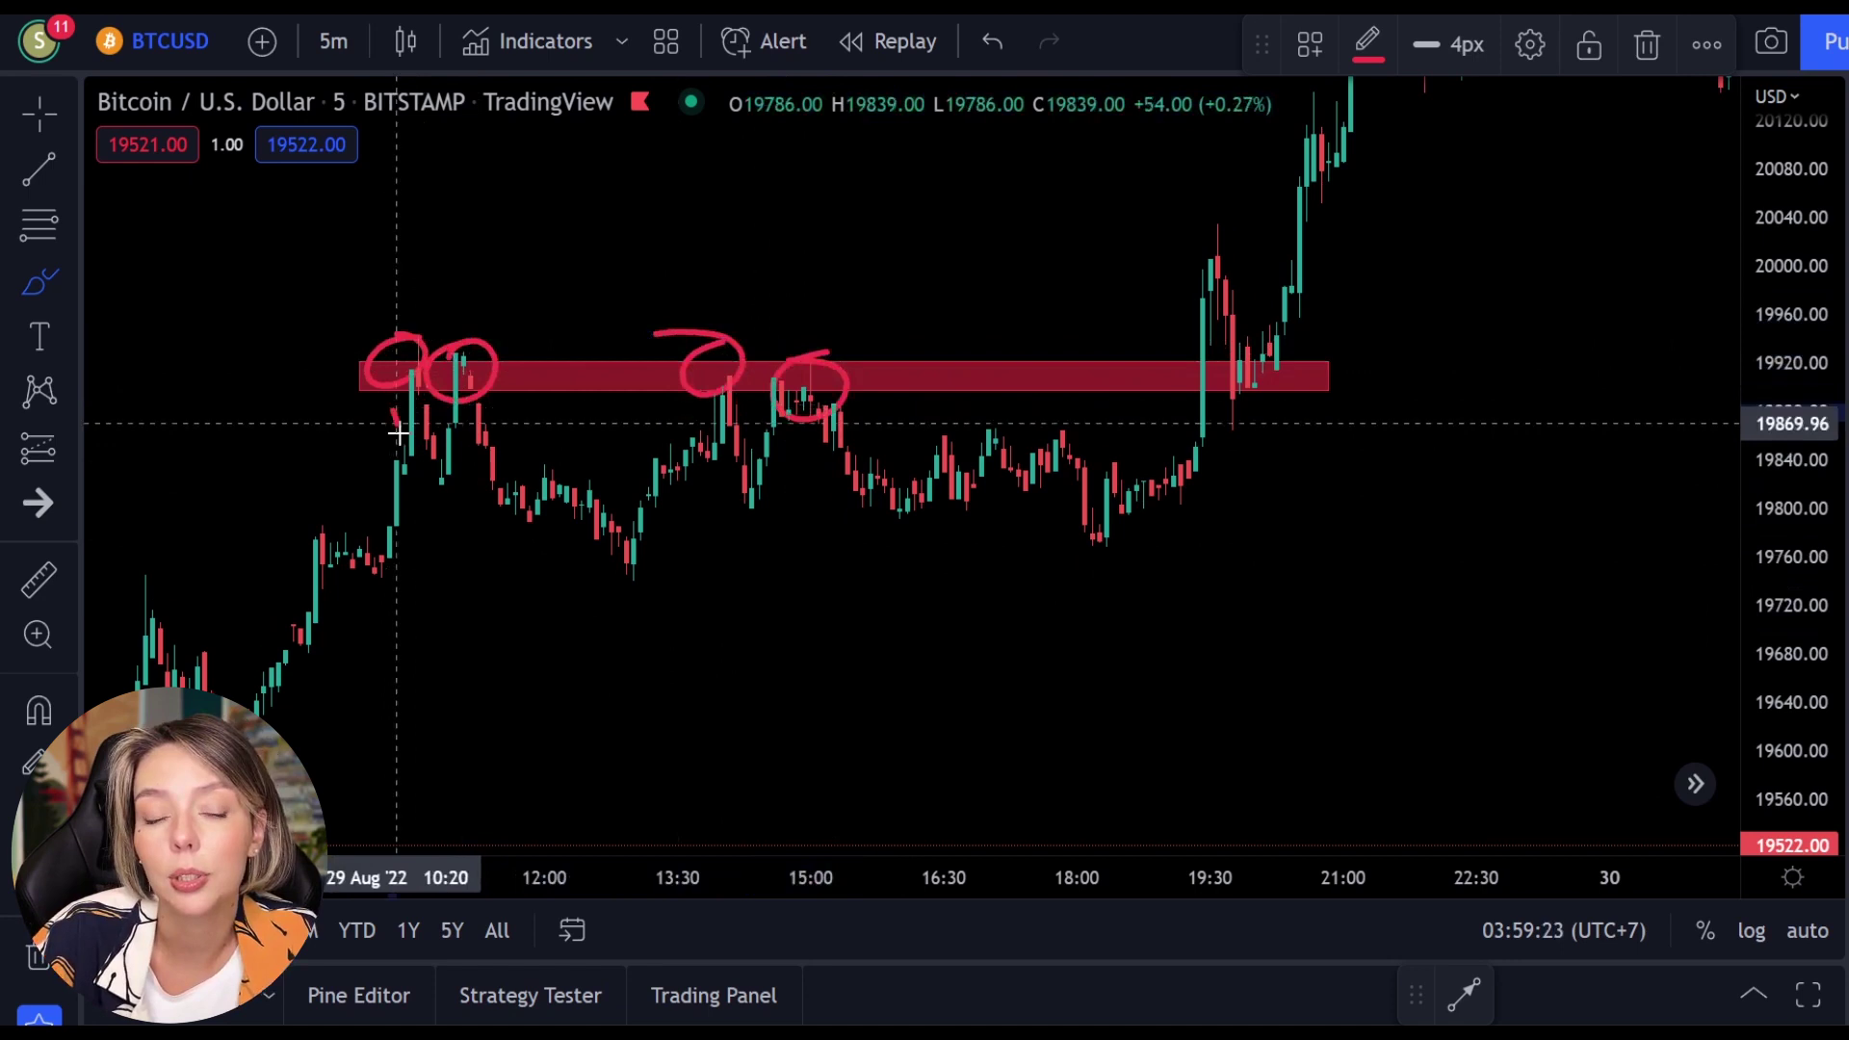
# - Brush downward strokes below the circled highs to mark the rejections, and undo all the brush marks
pyautogui.moveTo(393, 412)
pyautogui.mouseDown()
pyautogui.moveTo(482, 537)
pyautogui.moveTo(425, 537)
pyautogui.mouseUp()
pyautogui.moveTo(510, 419)
pyautogui.mouseDown()
pyautogui.moveTo(639, 549)
pyautogui.moveTo(570, 556)
pyautogui.mouseUp()
pyautogui.moveTo(717, 412)
pyautogui.mouseDown()
pyautogui.moveTo(826, 587)
pyautogui.moveTo(834, 652)
pyautogui.moveTo(761, 658)
pyautogui.moveTo(685, 621)
pyautogui.mouseUp()
pyautogui.hotkey('ctrl', 'z')
pyautogui.hotkey('ctrl', 'z')
pyautogui.hotkey('ctrl', 'z')
pyautogui.hotkey('ctrl', 'z')
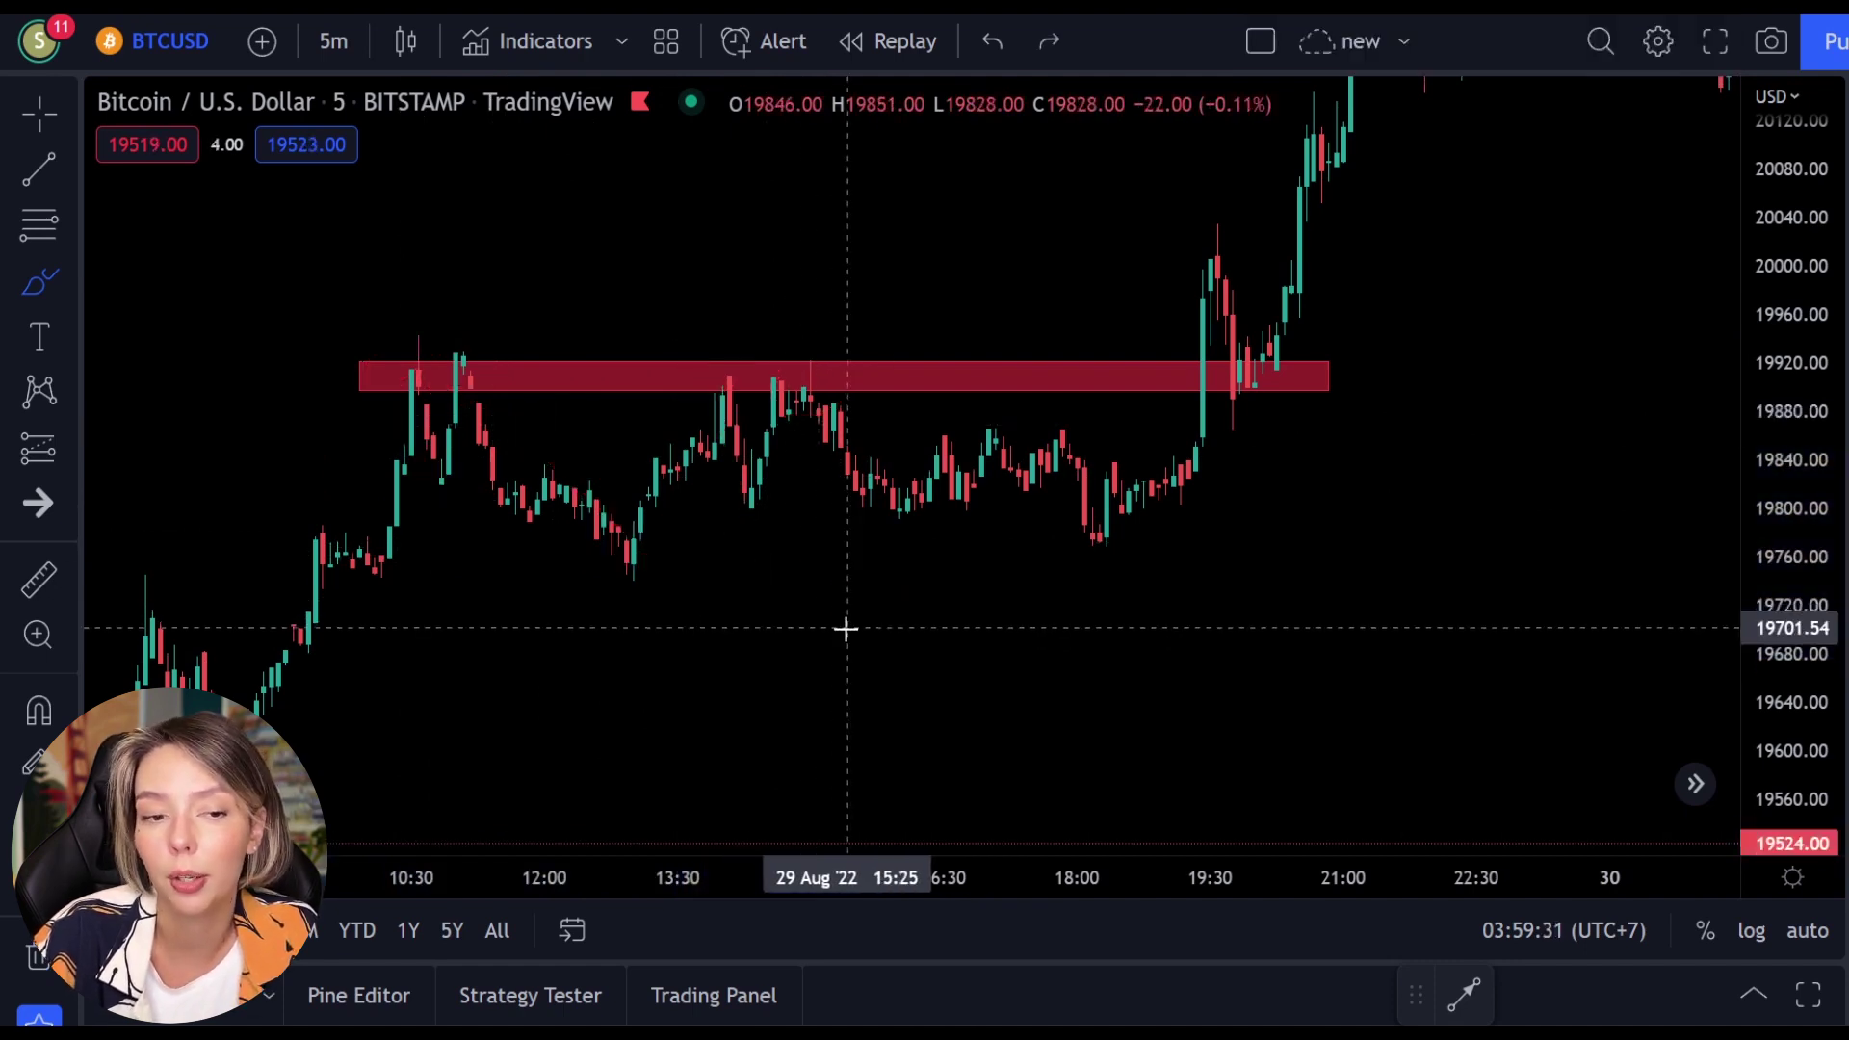
# - Brush a downward retest arrow into the red zone and a short horizontal line beneath it, and undo the marks
pyautogui.moveTo(1163, 409)
pyautogui.mouseDown()
pyautogui.moveTo(1193, 182)
pyautogui.moveTo(1258, 309)
pyautogui.moveTo(1302, 310)
pyautogui.moveTo(1273, 391)
pyautogui.moveTo(1415, 426)
pyautogui.mouseUp()
pyautogui.hotkey('ctrl', 'z')
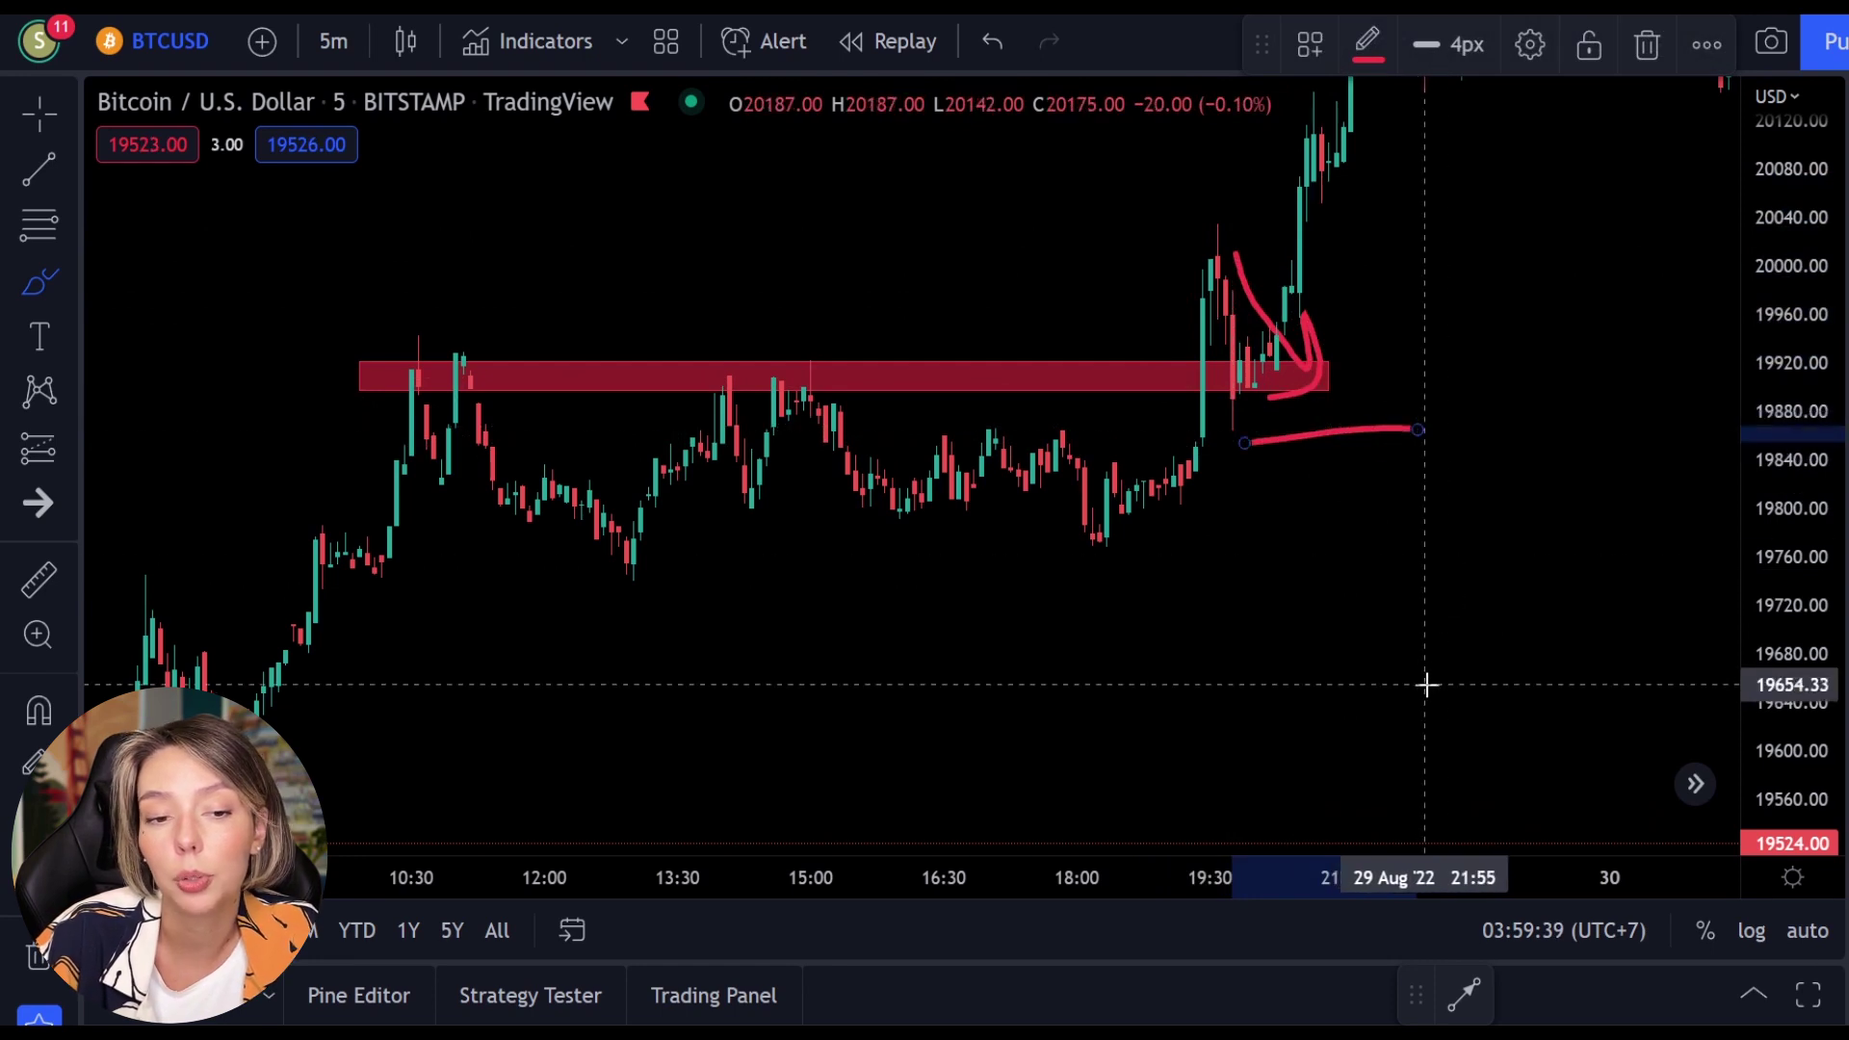
pyautogui.hotkey('ctrl', 'z')
pyautogui.hotkey('ctrl', 'z')
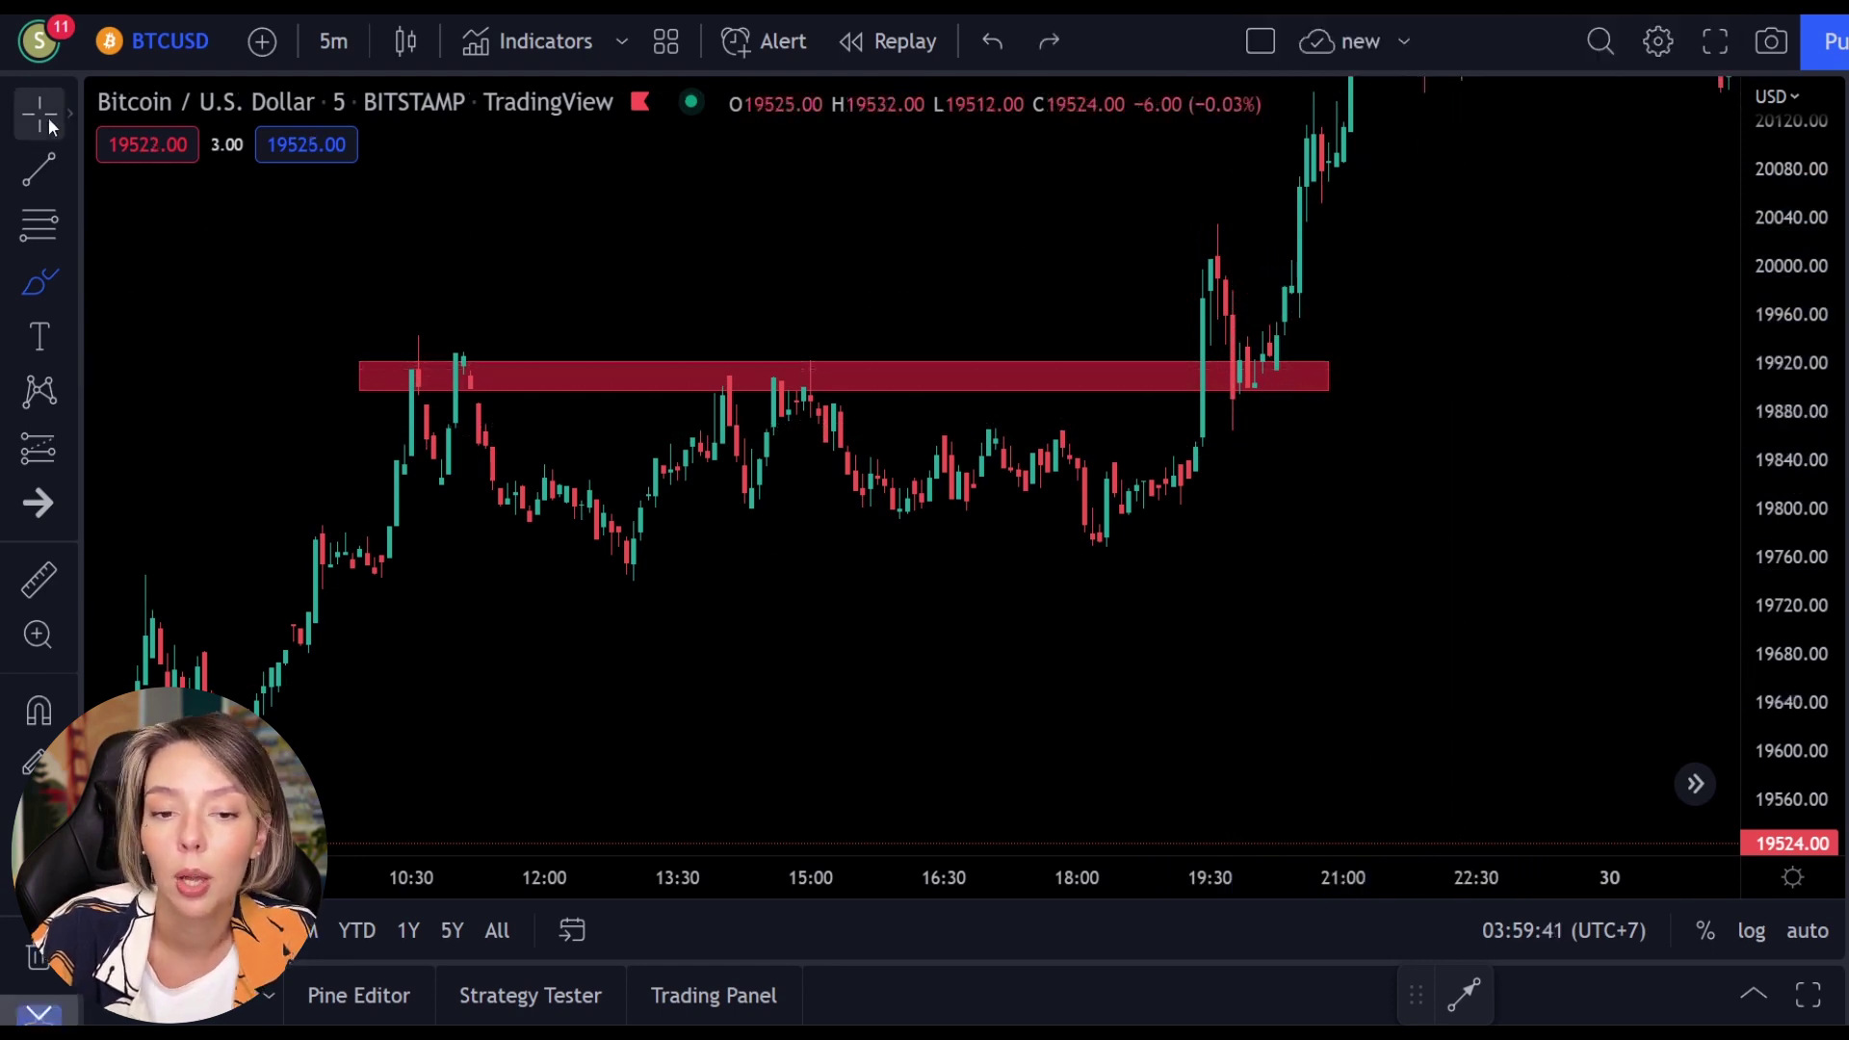
# - Brush a mark beside the rally just past the end of the red zone, undo it, and return to the cross cursor
pyautogui.moveTo(1106, 313)
pyautogui.mouseDown()
pyautogui.moveTo(1053, 309)
pyautogui.moveTo(832, 505)
pyautogui.mouseUp()
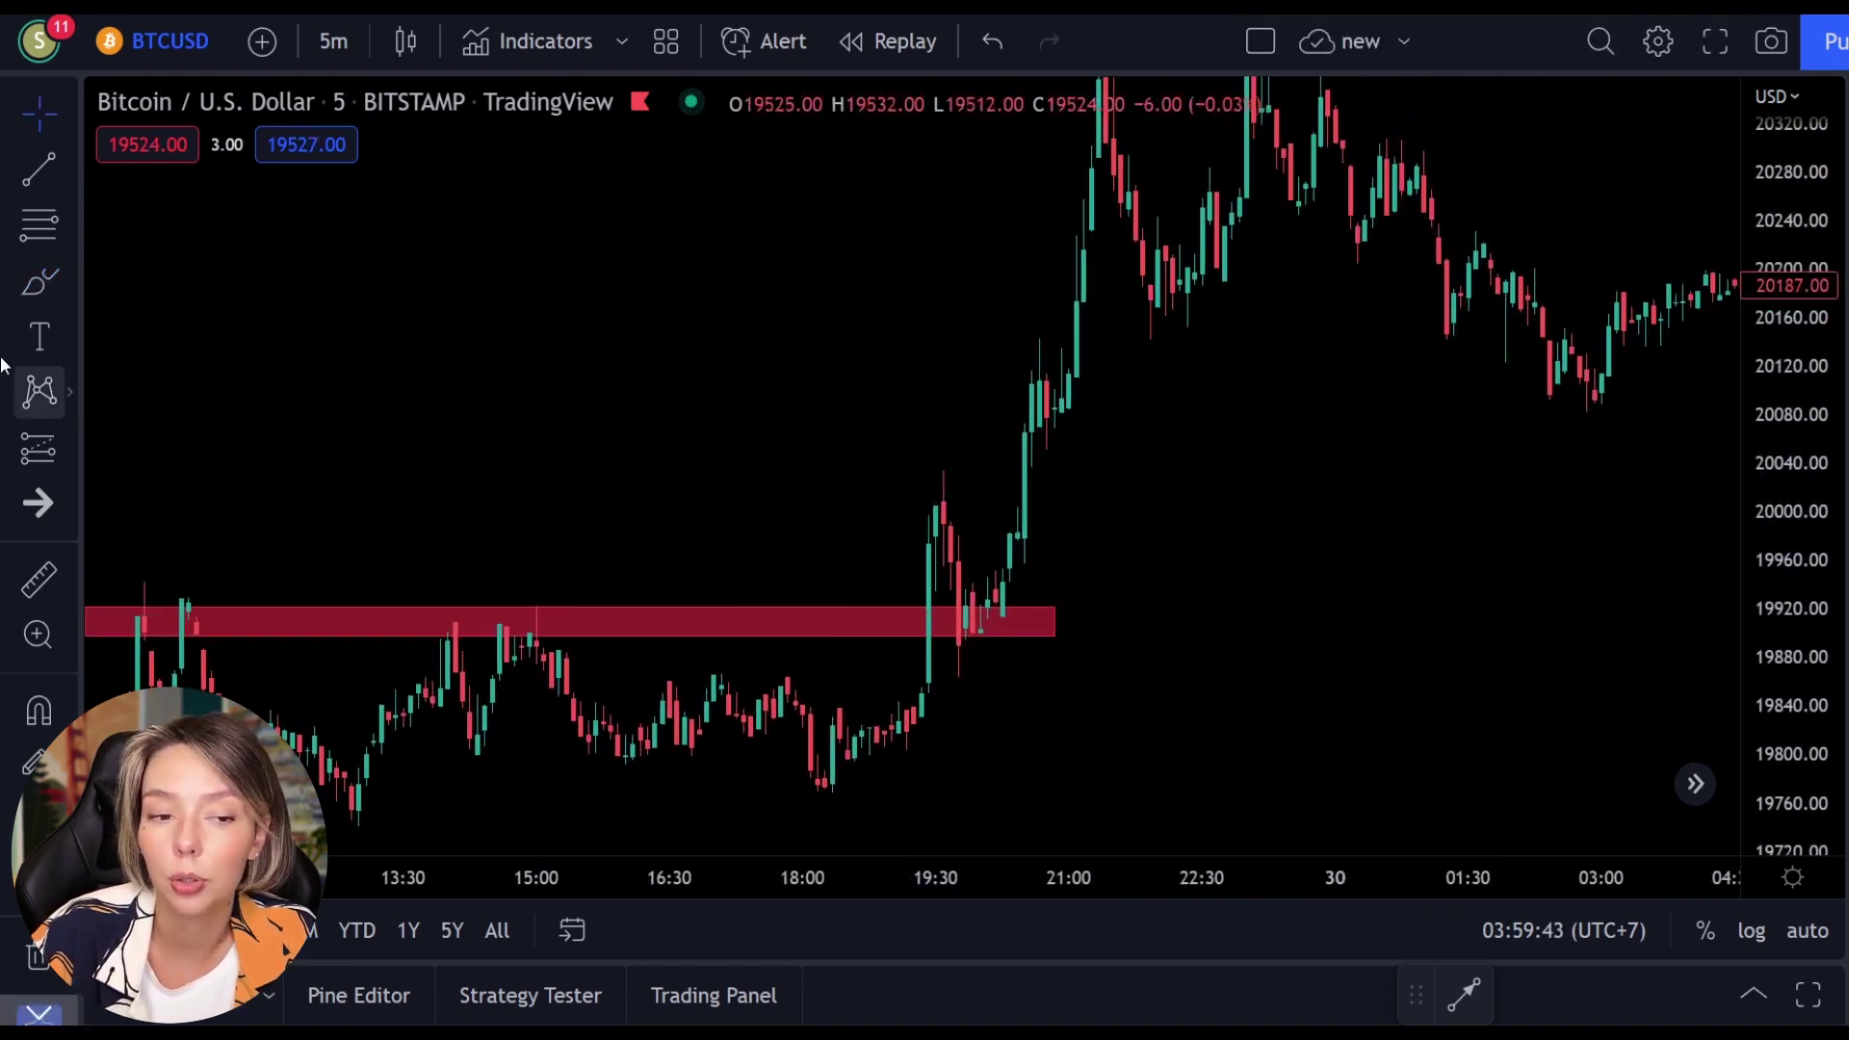
pyautogui.click(42, 288)
pyautogui.moveTo(1088, 612)
pyautogui.mouseDown()
pyautogui.moveTo(1217, 322)
pyautogui.moveTo(1185, 372)
pyautogui.moveTo(1202, 541)
pyautogui.mouseUp()
pyautogui.hotkey('ctrl', 'z')
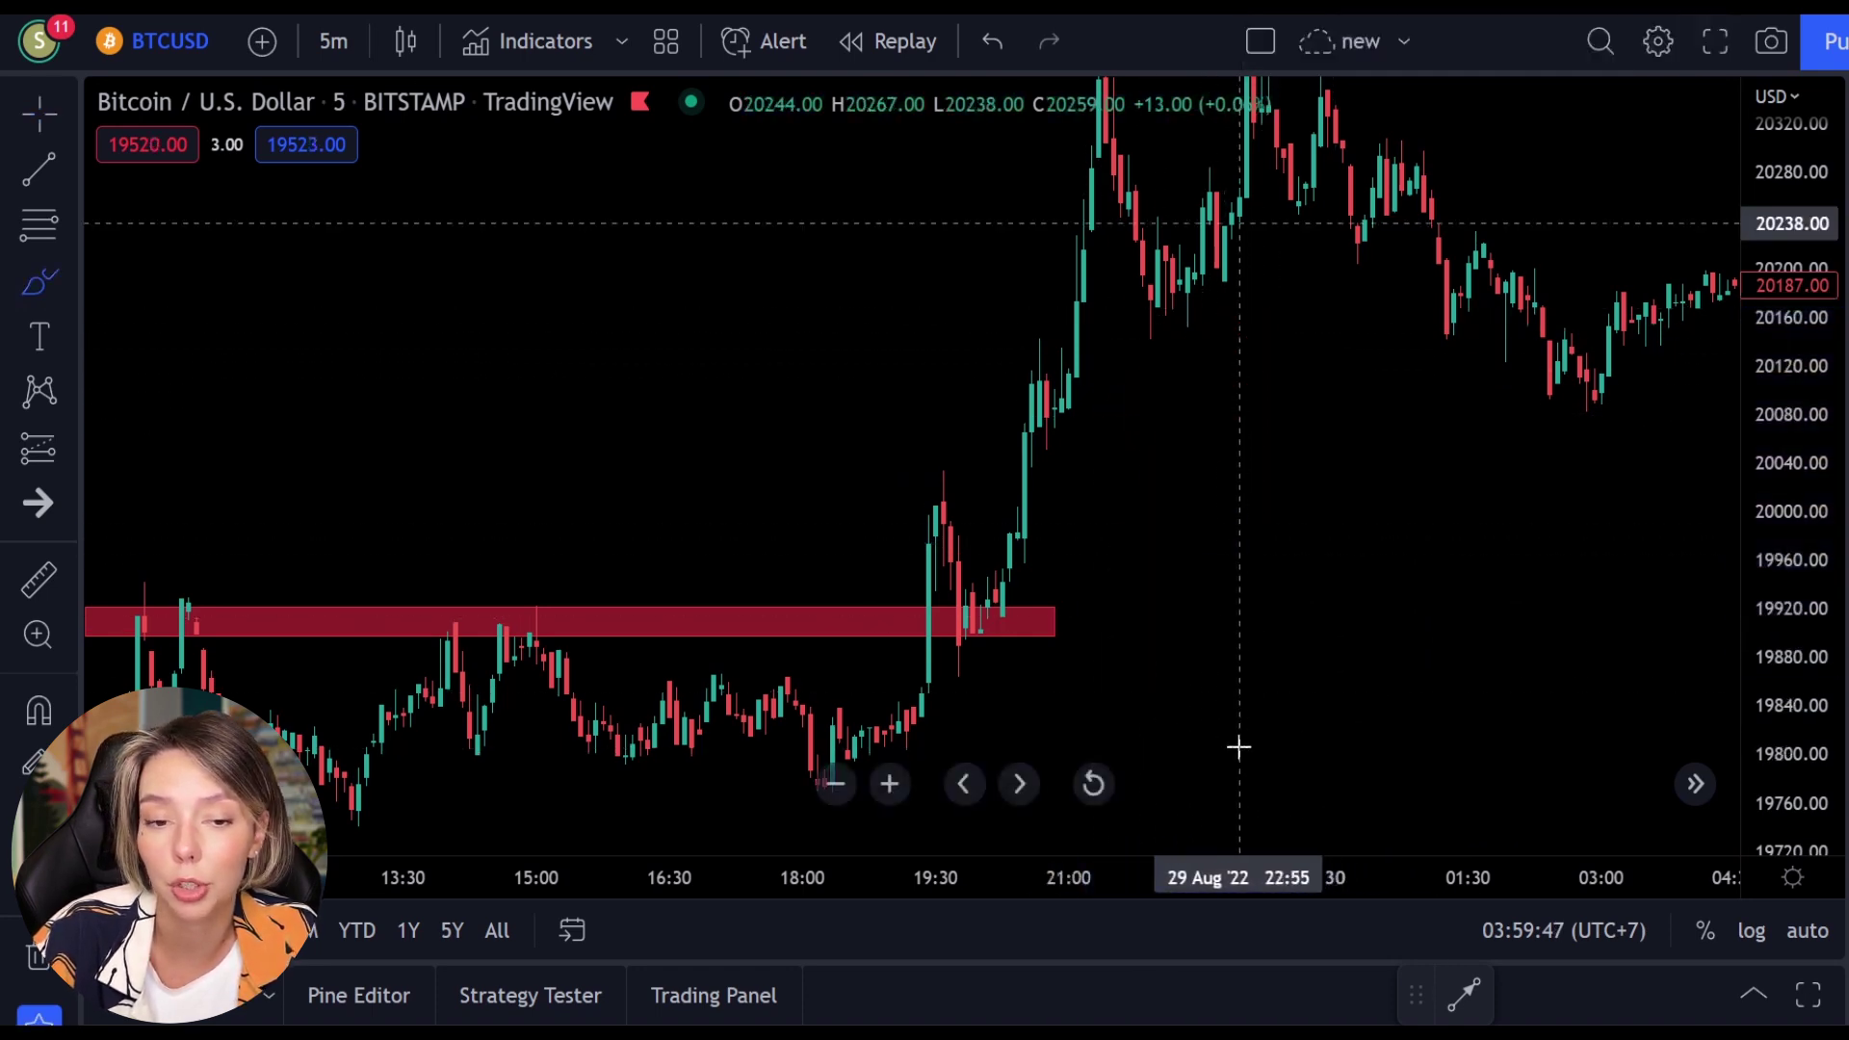
pyautogui.click(39, 112)
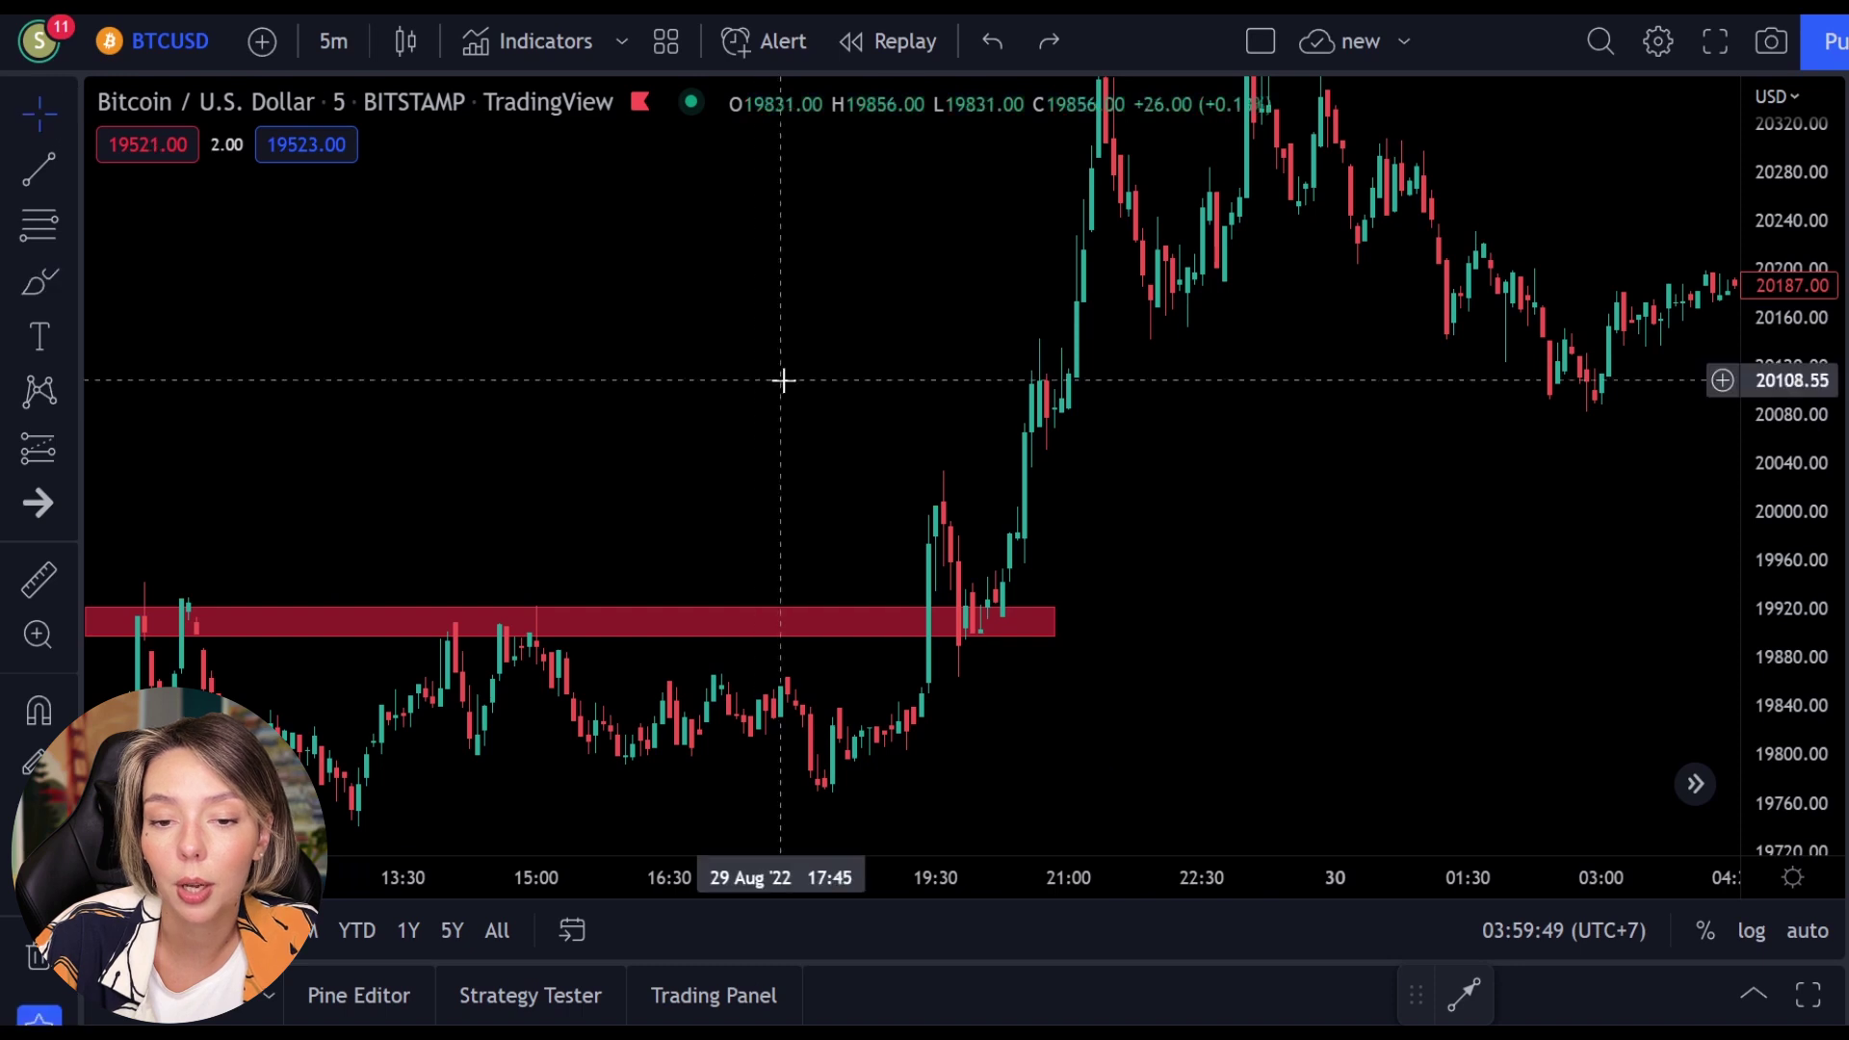
# - Examine the breakout above the red resistance zone and the following retest around 19:30 to 20:15
pyautogui.moveTo(834, 406); pyautogui.dragTo(1078, 256)
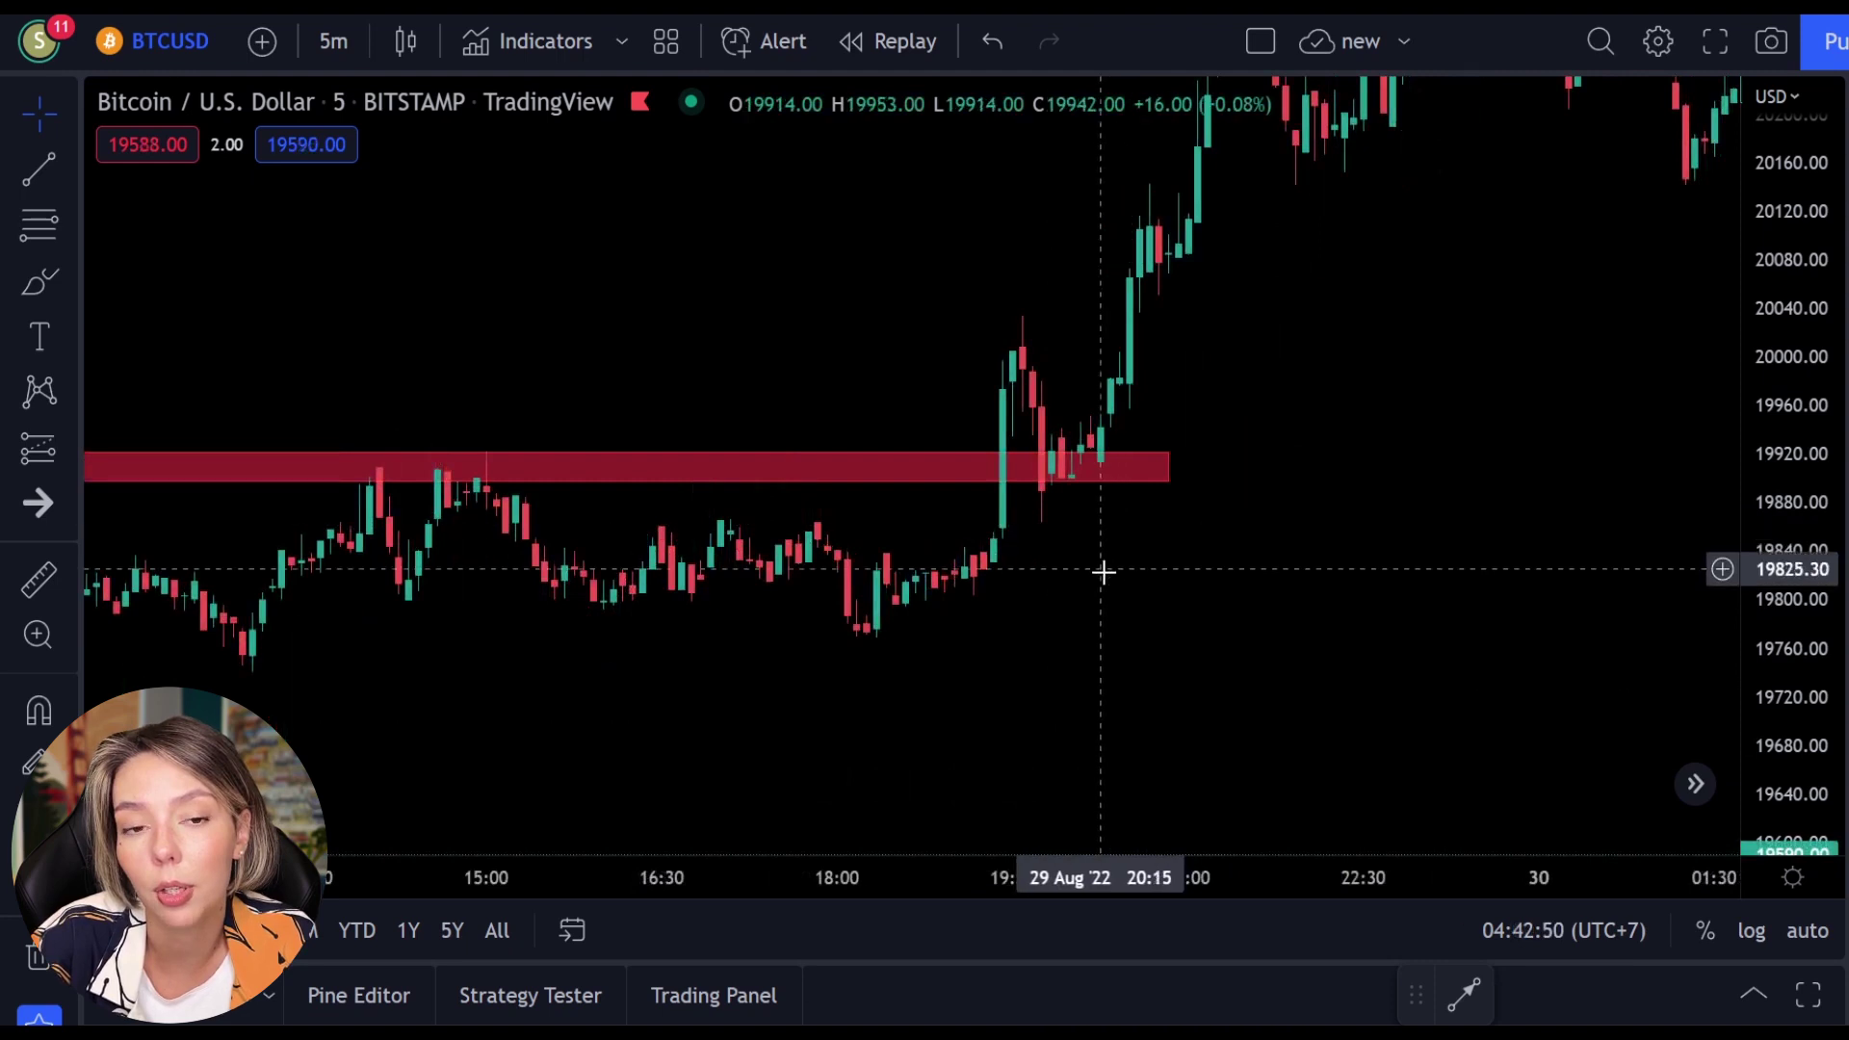
pyautogui.scroll(-3, 1106, 590)
pyautogui.scroll(2, 1135, 623)
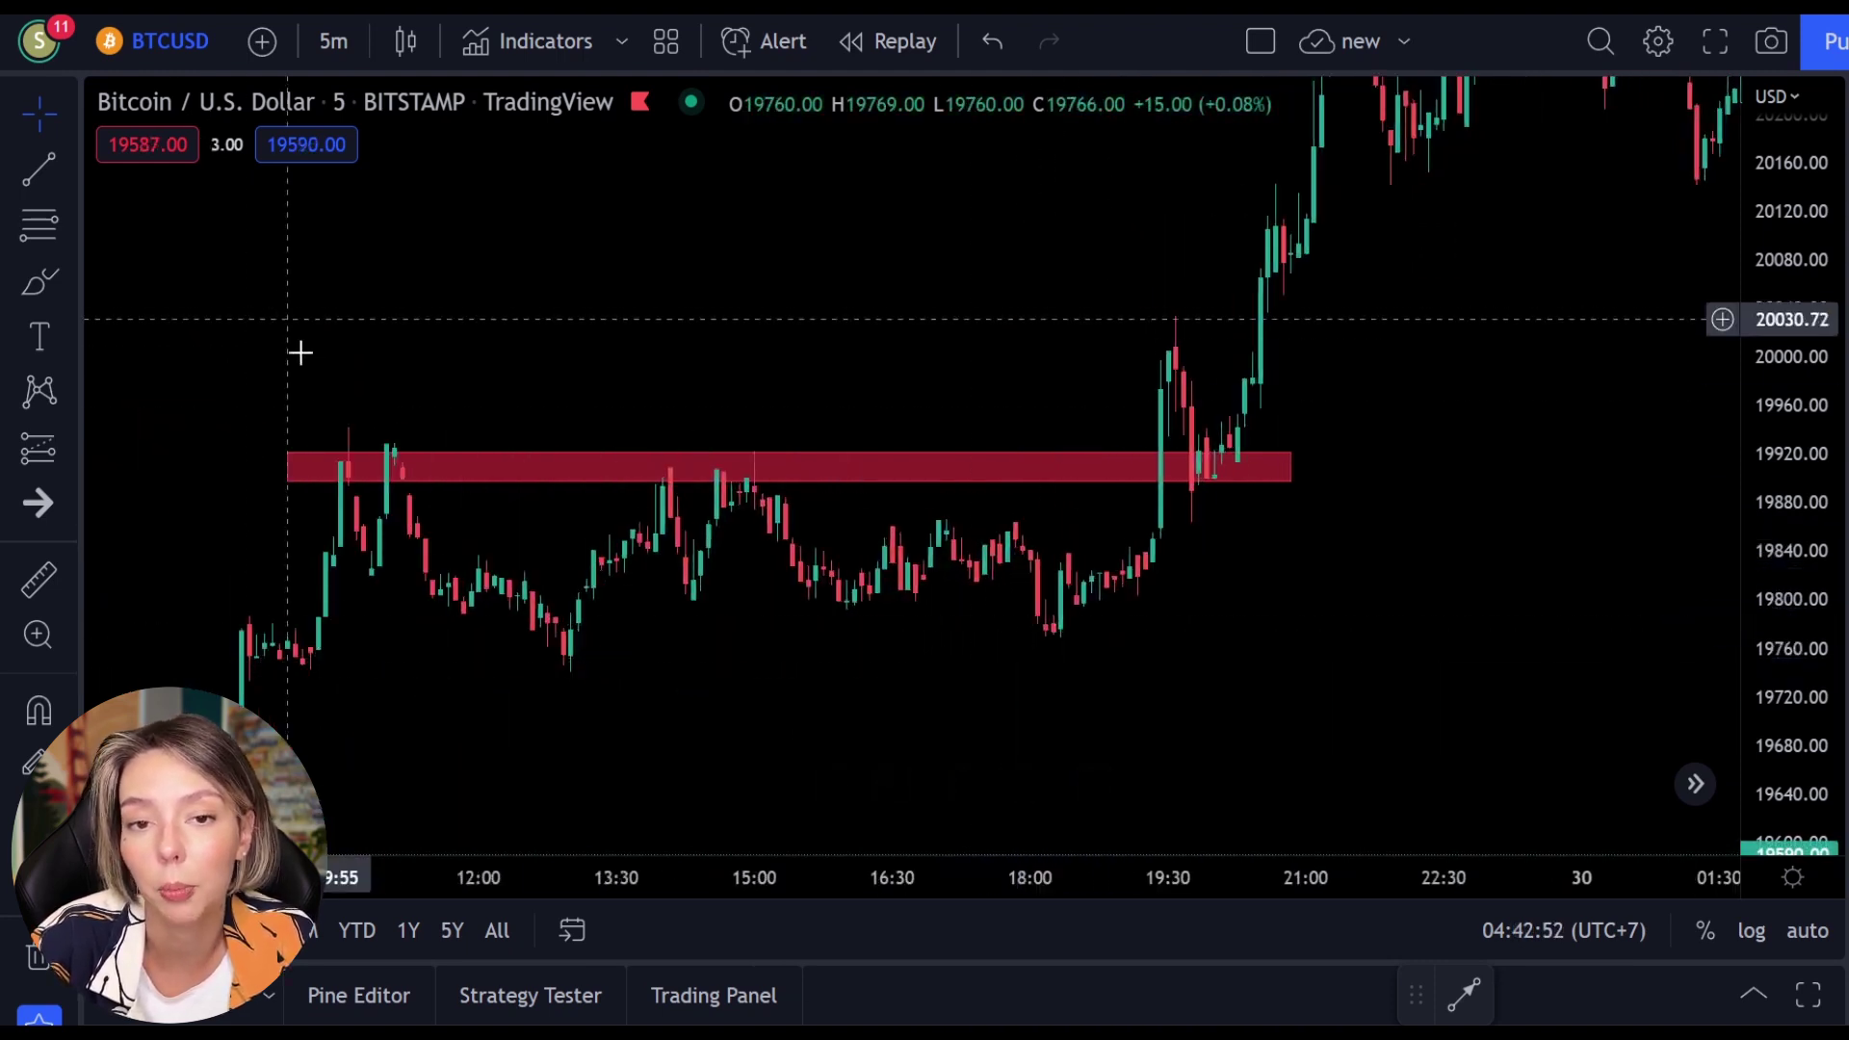
pyautogui.moveTo(1010, 335); pyautogui.dragTo(856, 346)
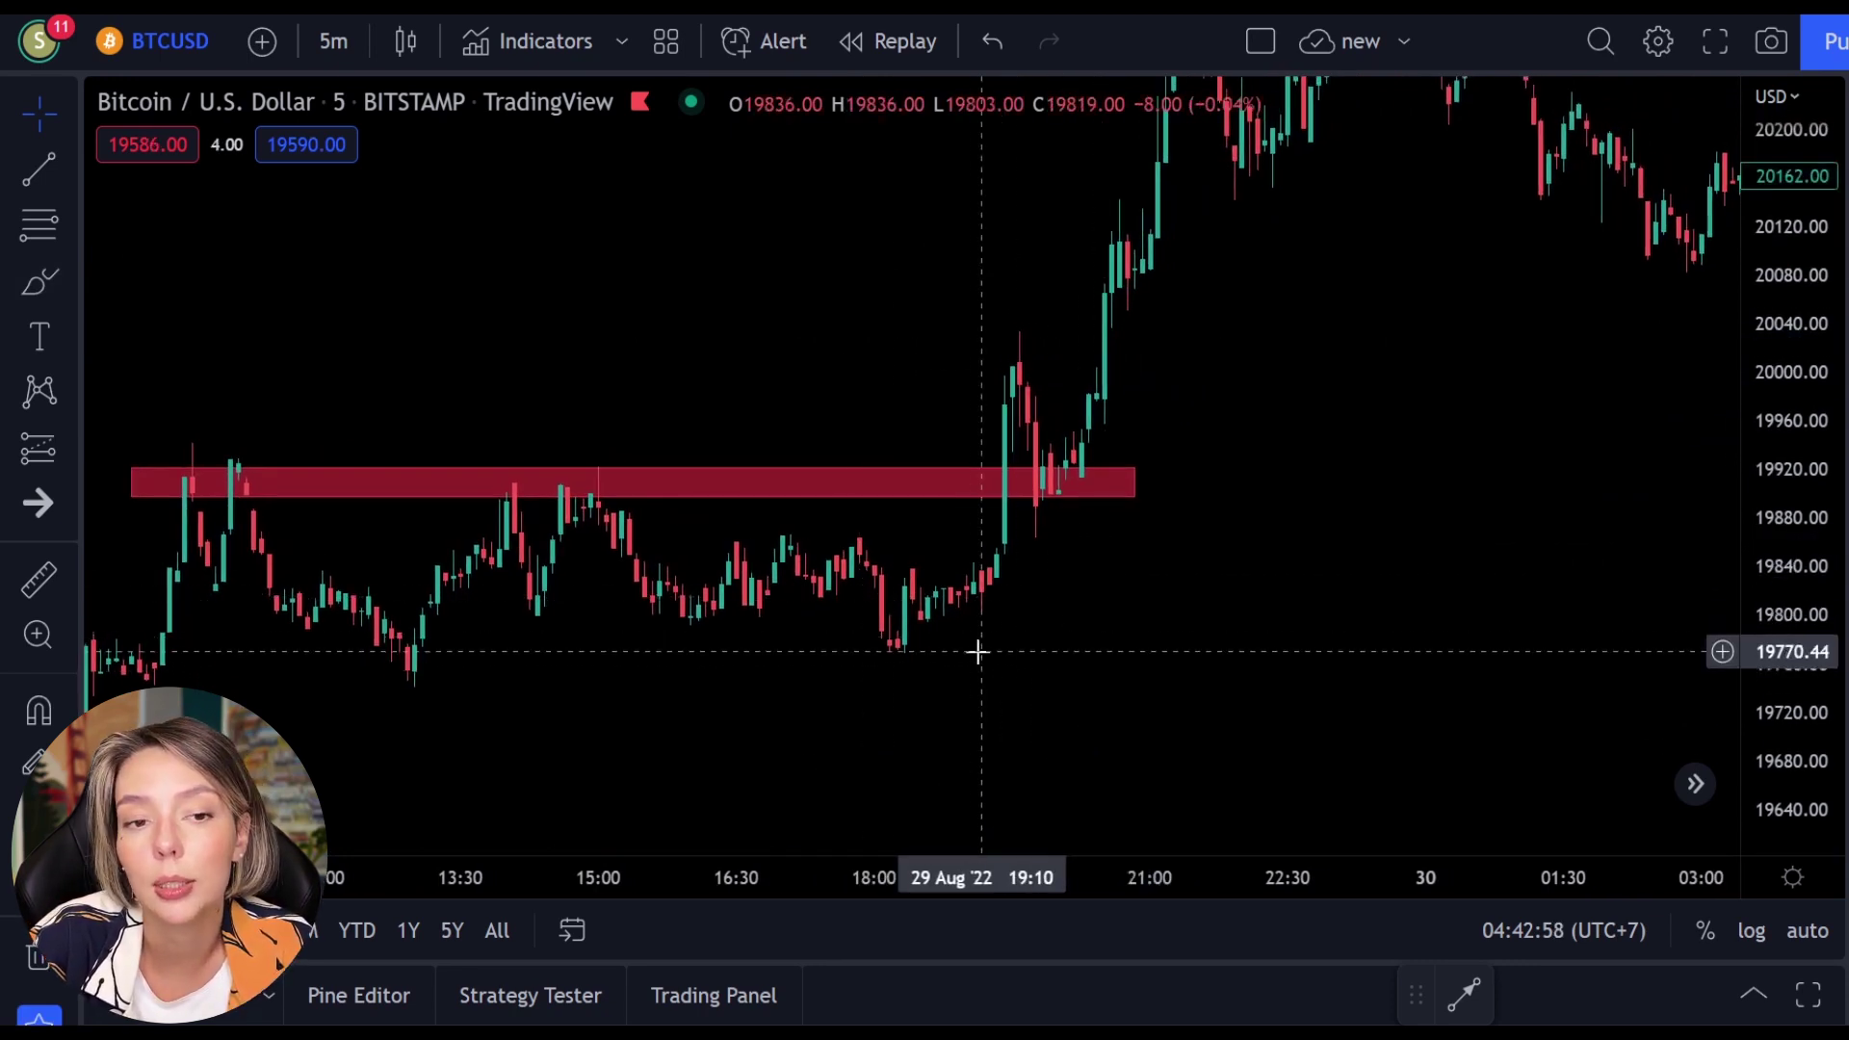
pyautogui.scroll(3, 1118, 585)
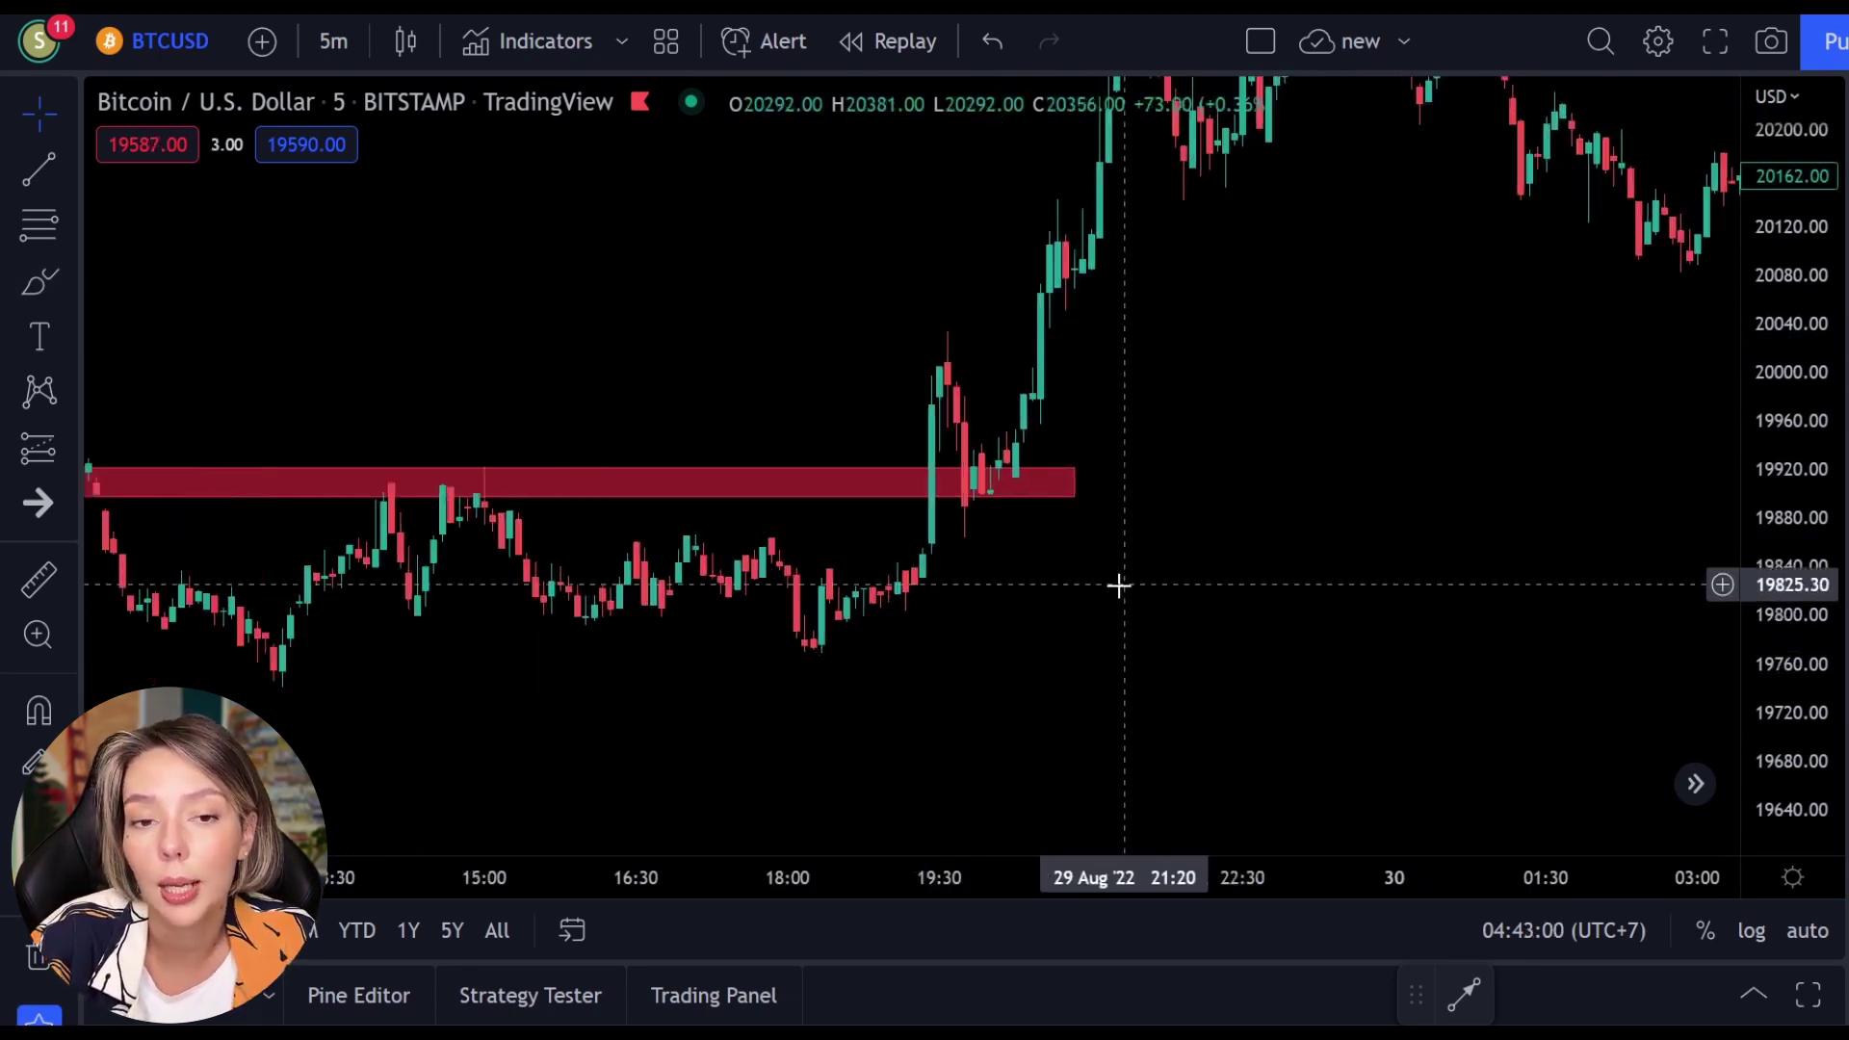
pyautogui.hscroll(-3, 791, 635)
pyautogui.moveTo(1834, 686); pyautogui.dragTo(1811, 599)
pyautogui.moveTo(642, 455); pyautogui.dragTo(603, 487)
# - Circle the retest candles on the red zone and brush an upward arrow beside the breakout candle, undoing each mark
pyautogui.click(40, 281)
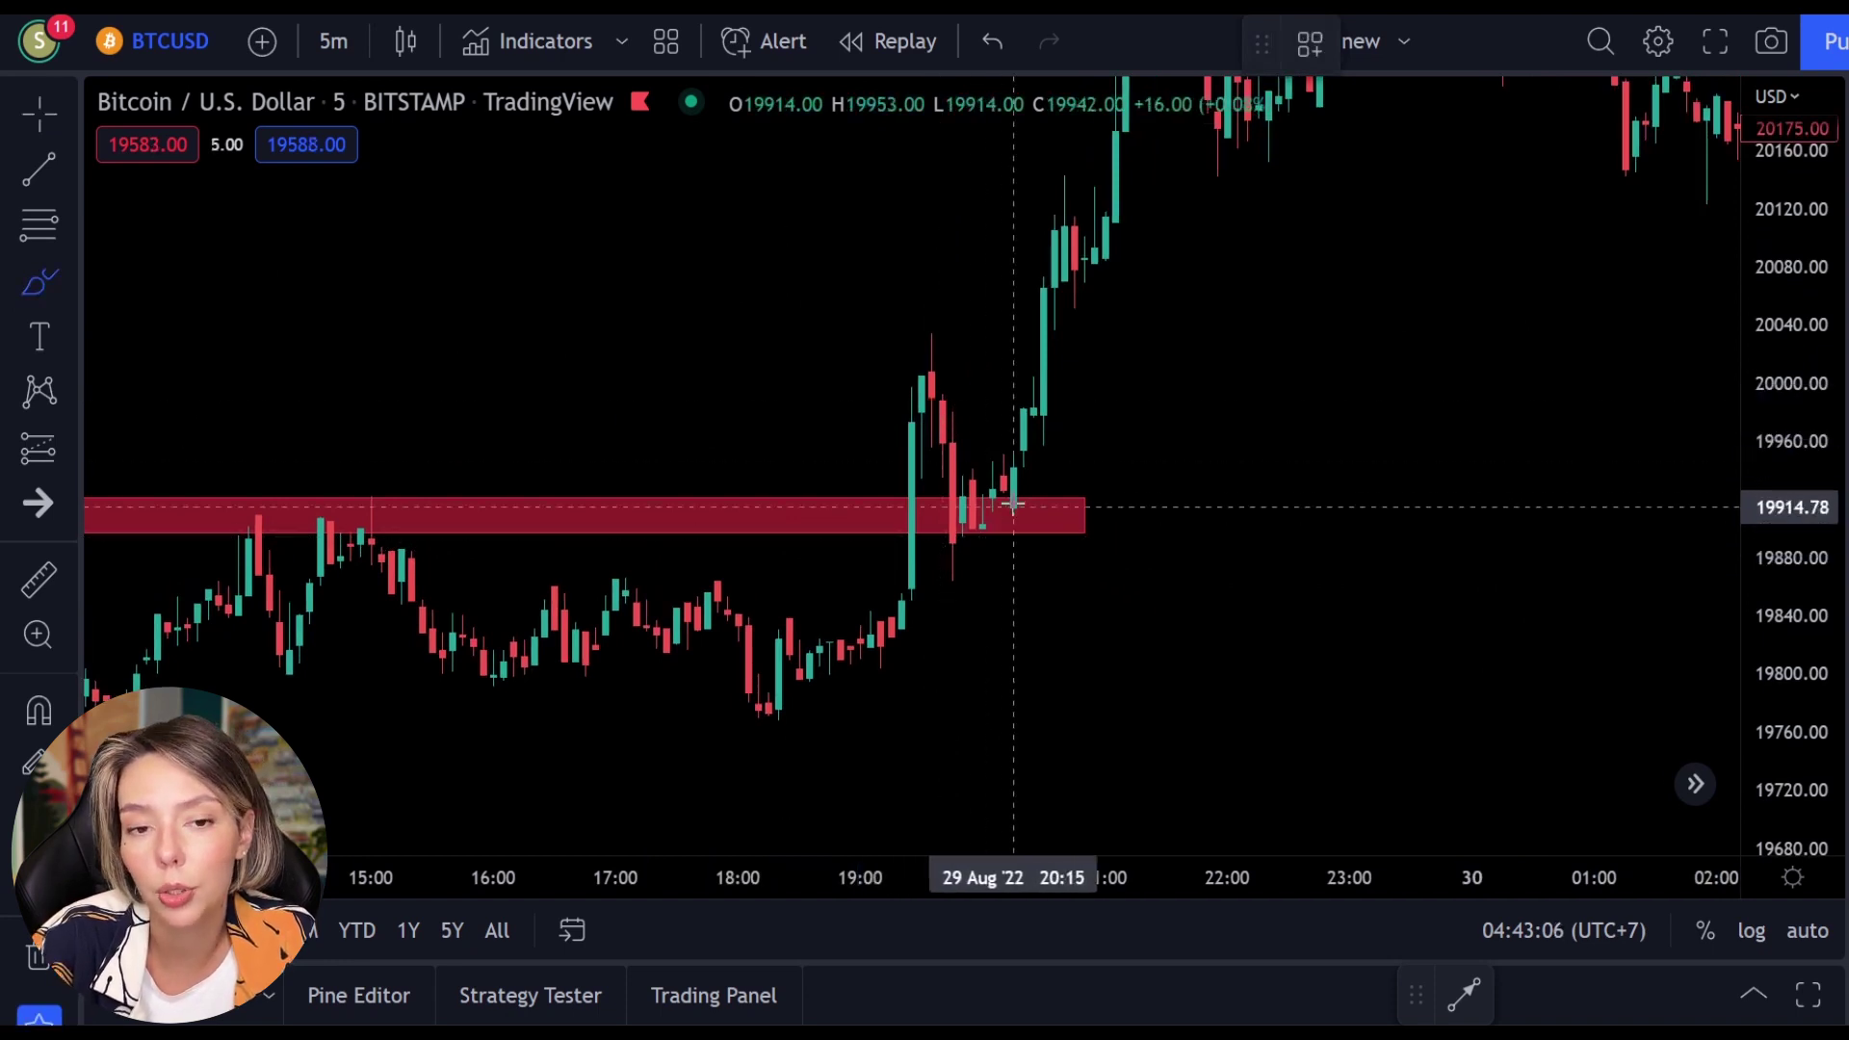
pyautogui.moveTo(1011, 504)
pyautogui.mouseDown()
pyautogui.moveTo(905, 516)
pyautogui.moveTo(1003, 487)
pyautogui.mouseUp()
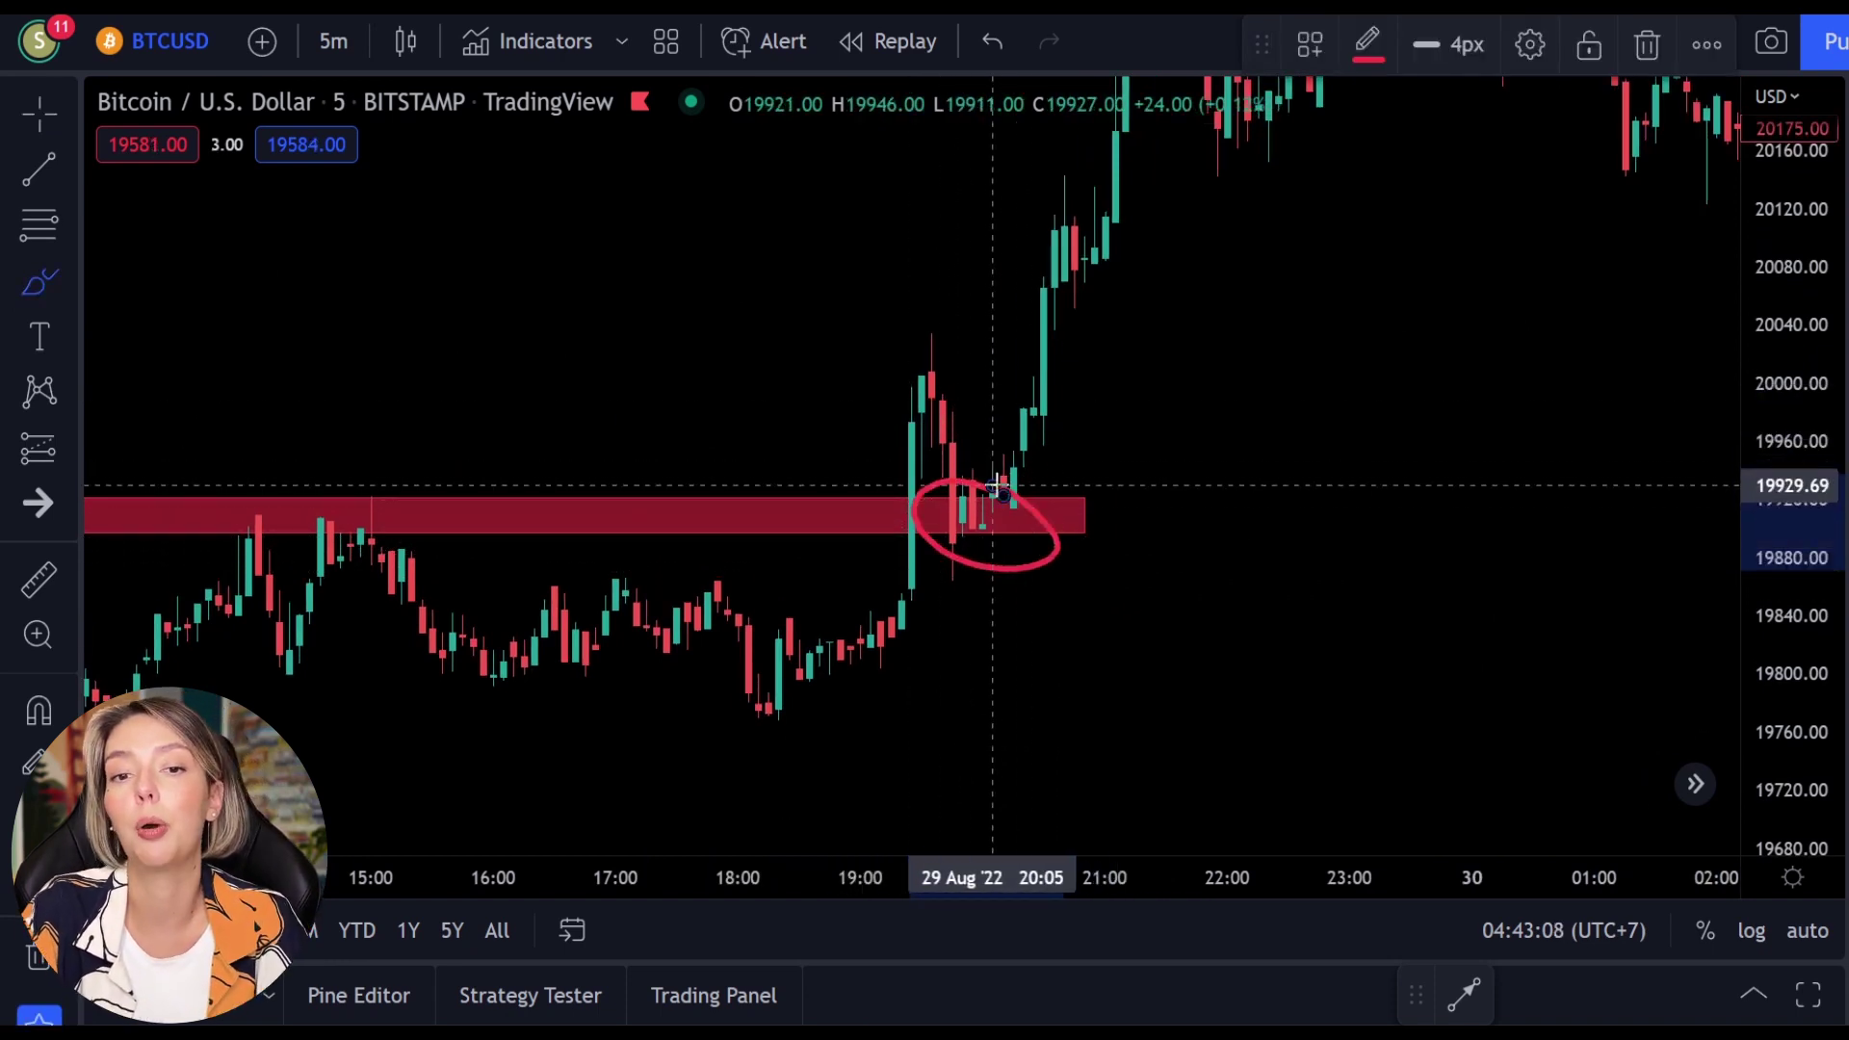
pyautogui.hotkey('ctrl', 'z')
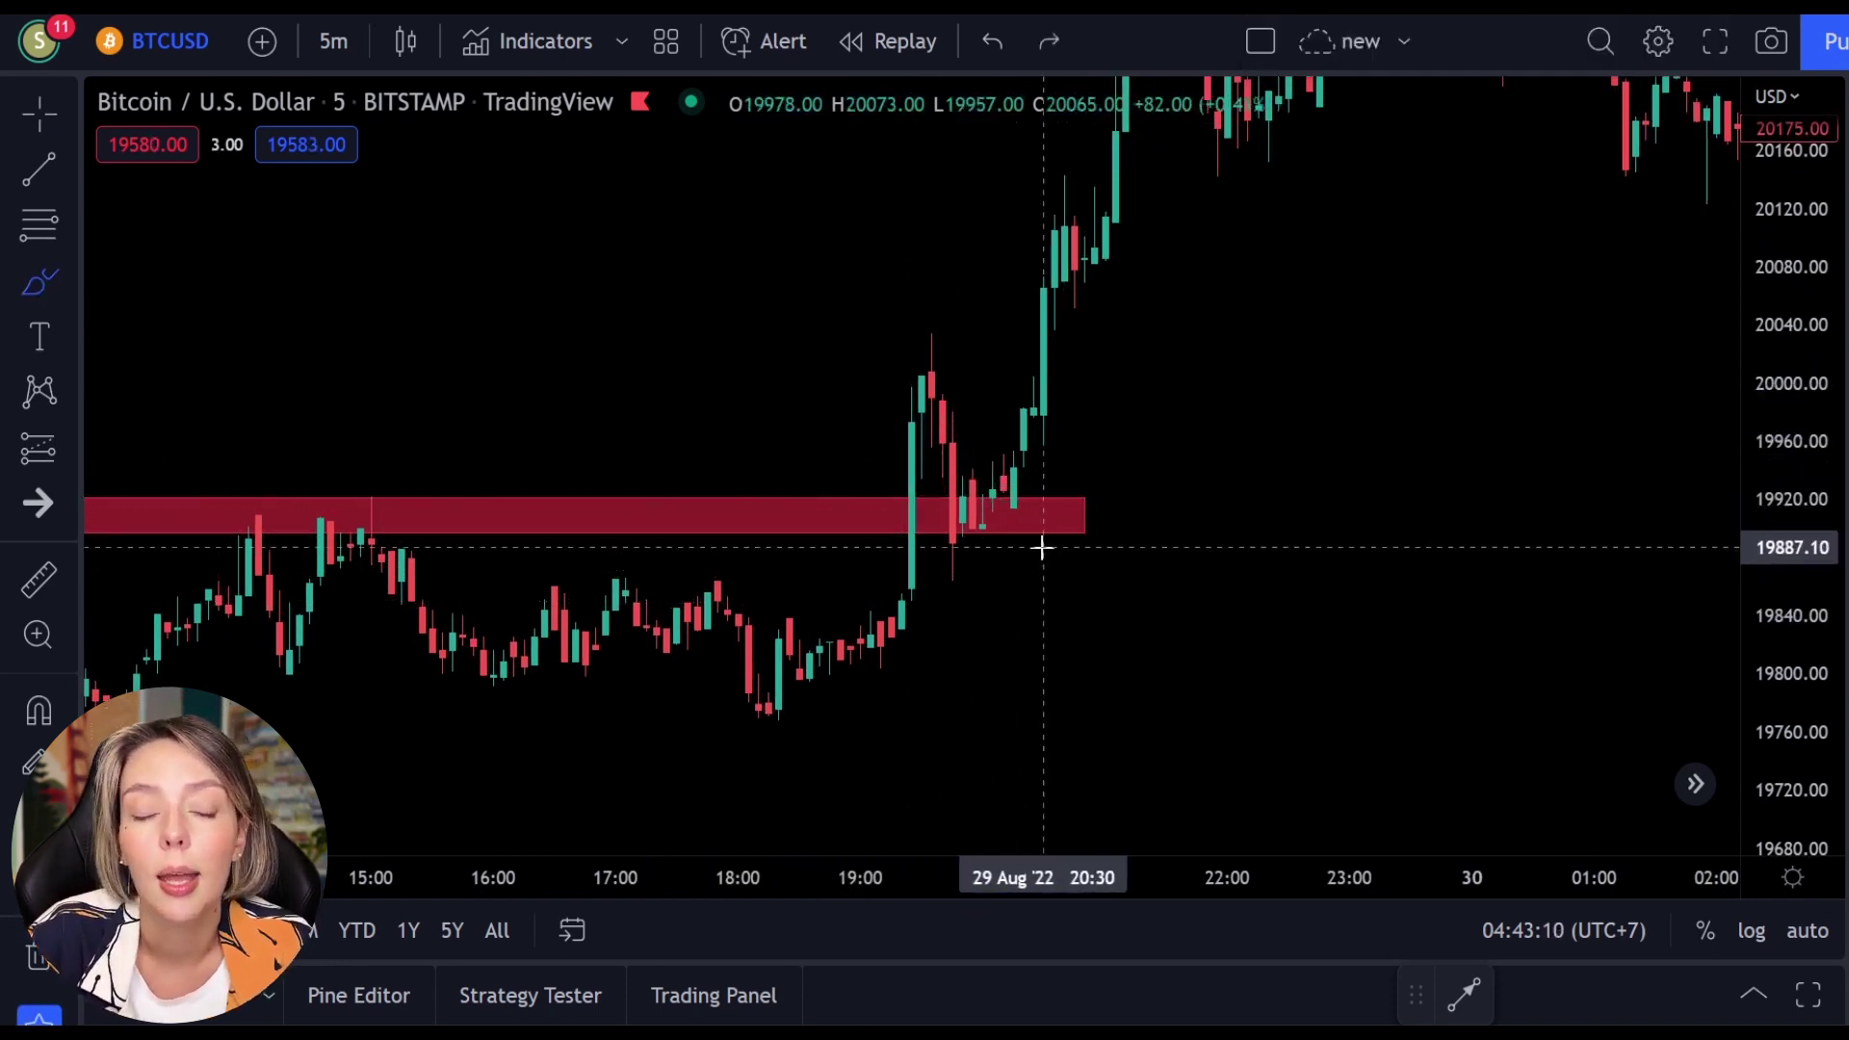
pyautogui.moveTo(860, 582)
pyautogui.mouseDown()
pyautogui.moveTo(892, 372)
pyautogui.moveTo(819, 385)
pyautogui.moveTo(909, 383)
pyautogui.mouseUp()
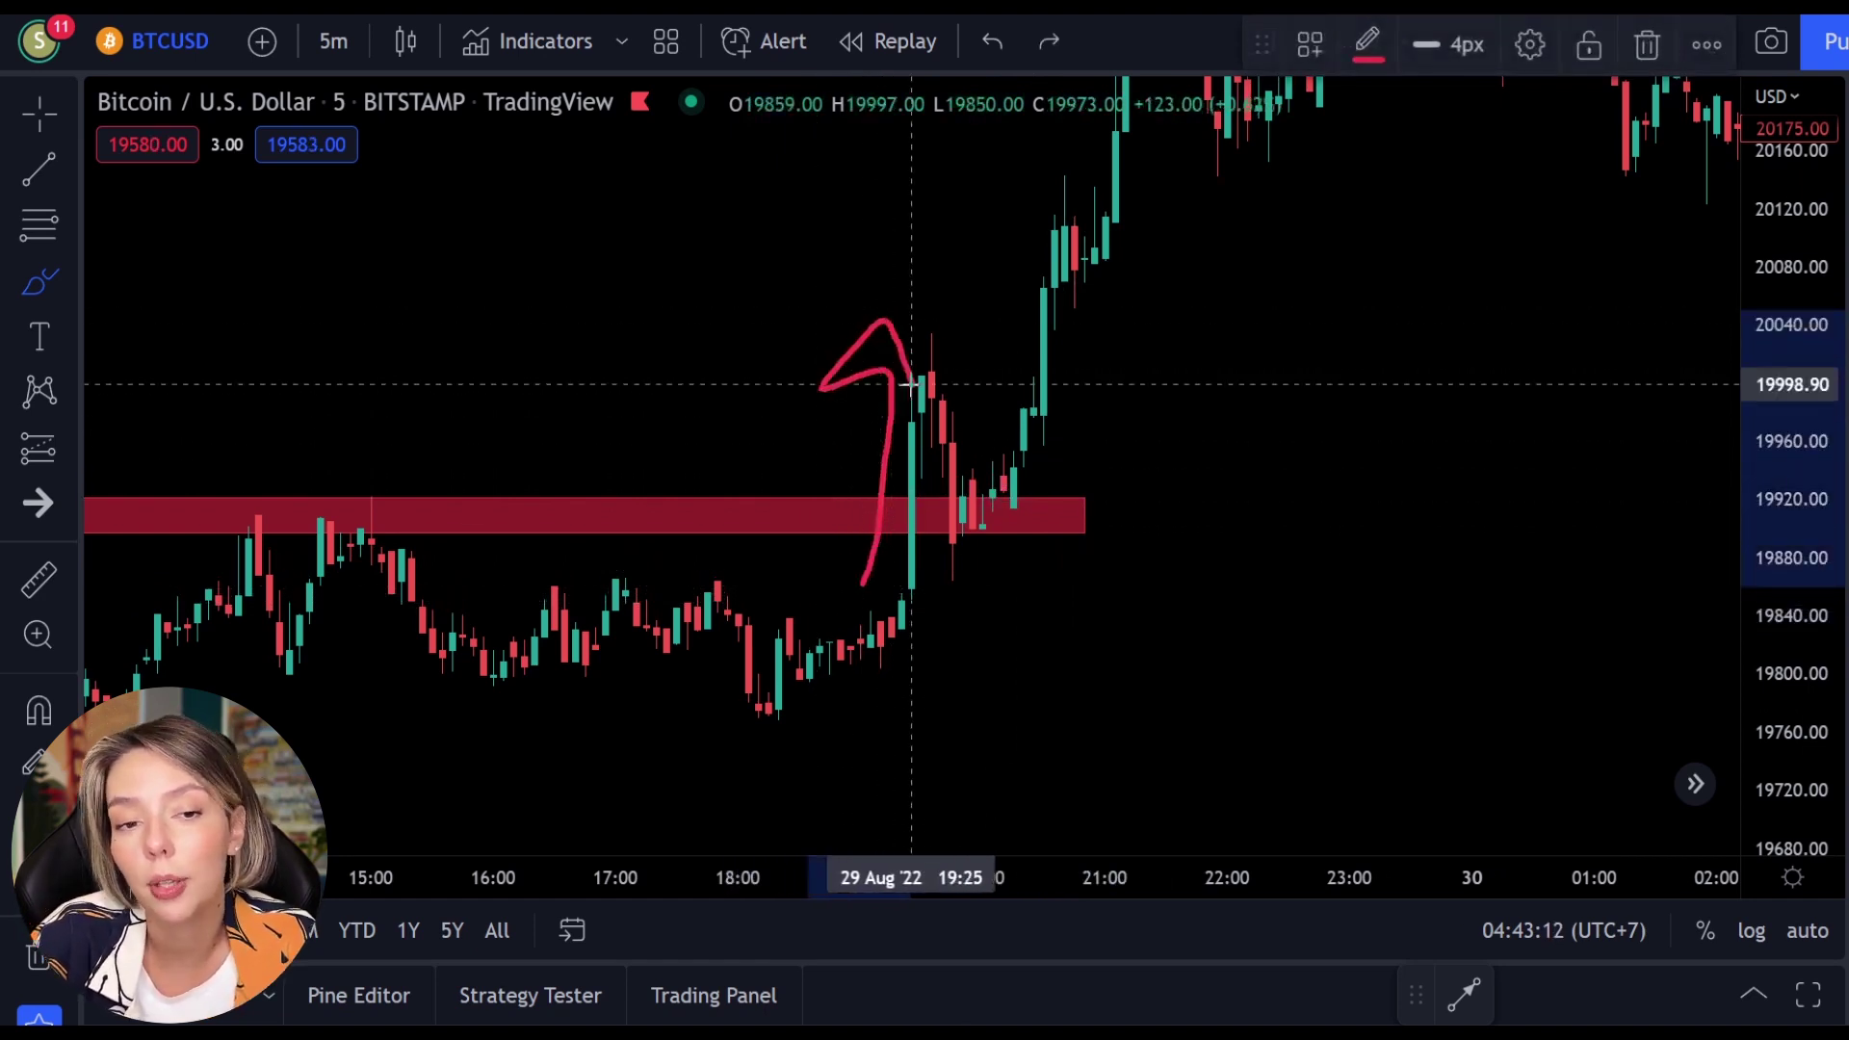
pyautogui.hotkey('ctrl', 'z')
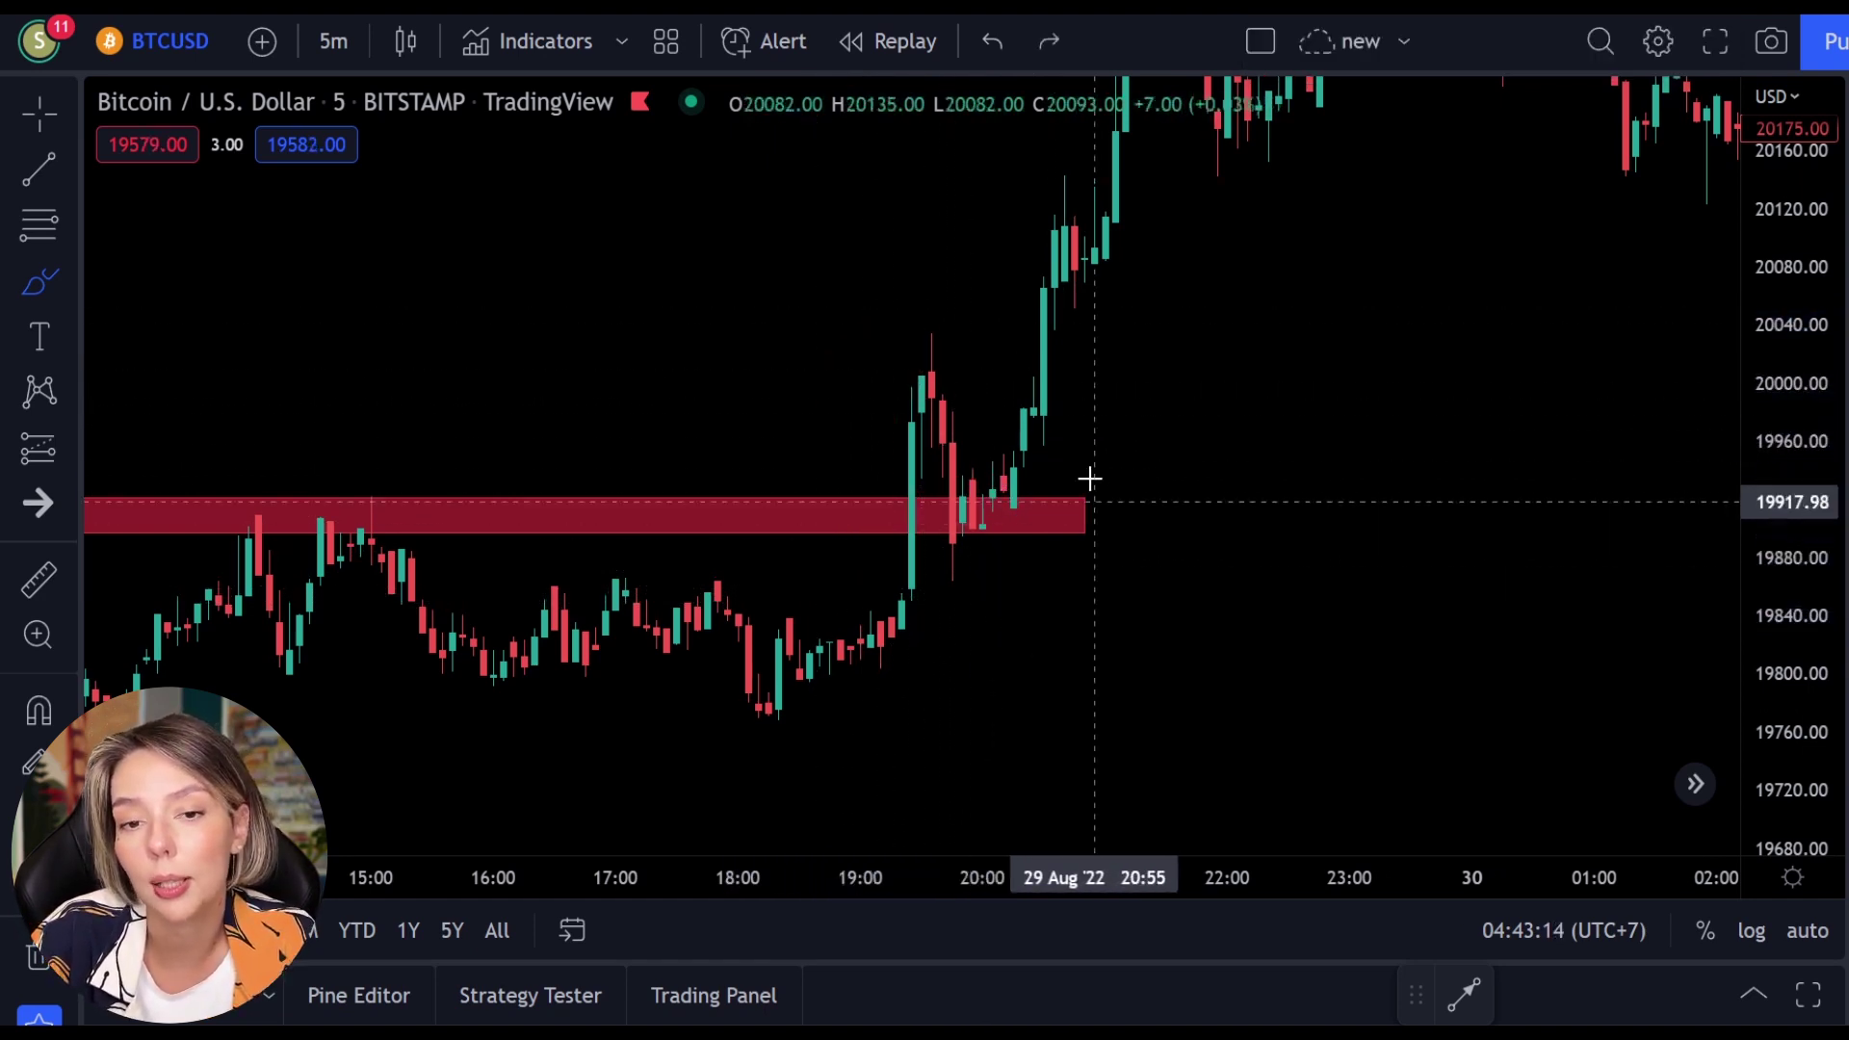
# - Brush a downward arrow from the post-breakout peak through the red zone and a short stroke inside it, undoing both
pyautogui.moveTo(946, 374); pyautogui.dragTo(1035, 555)
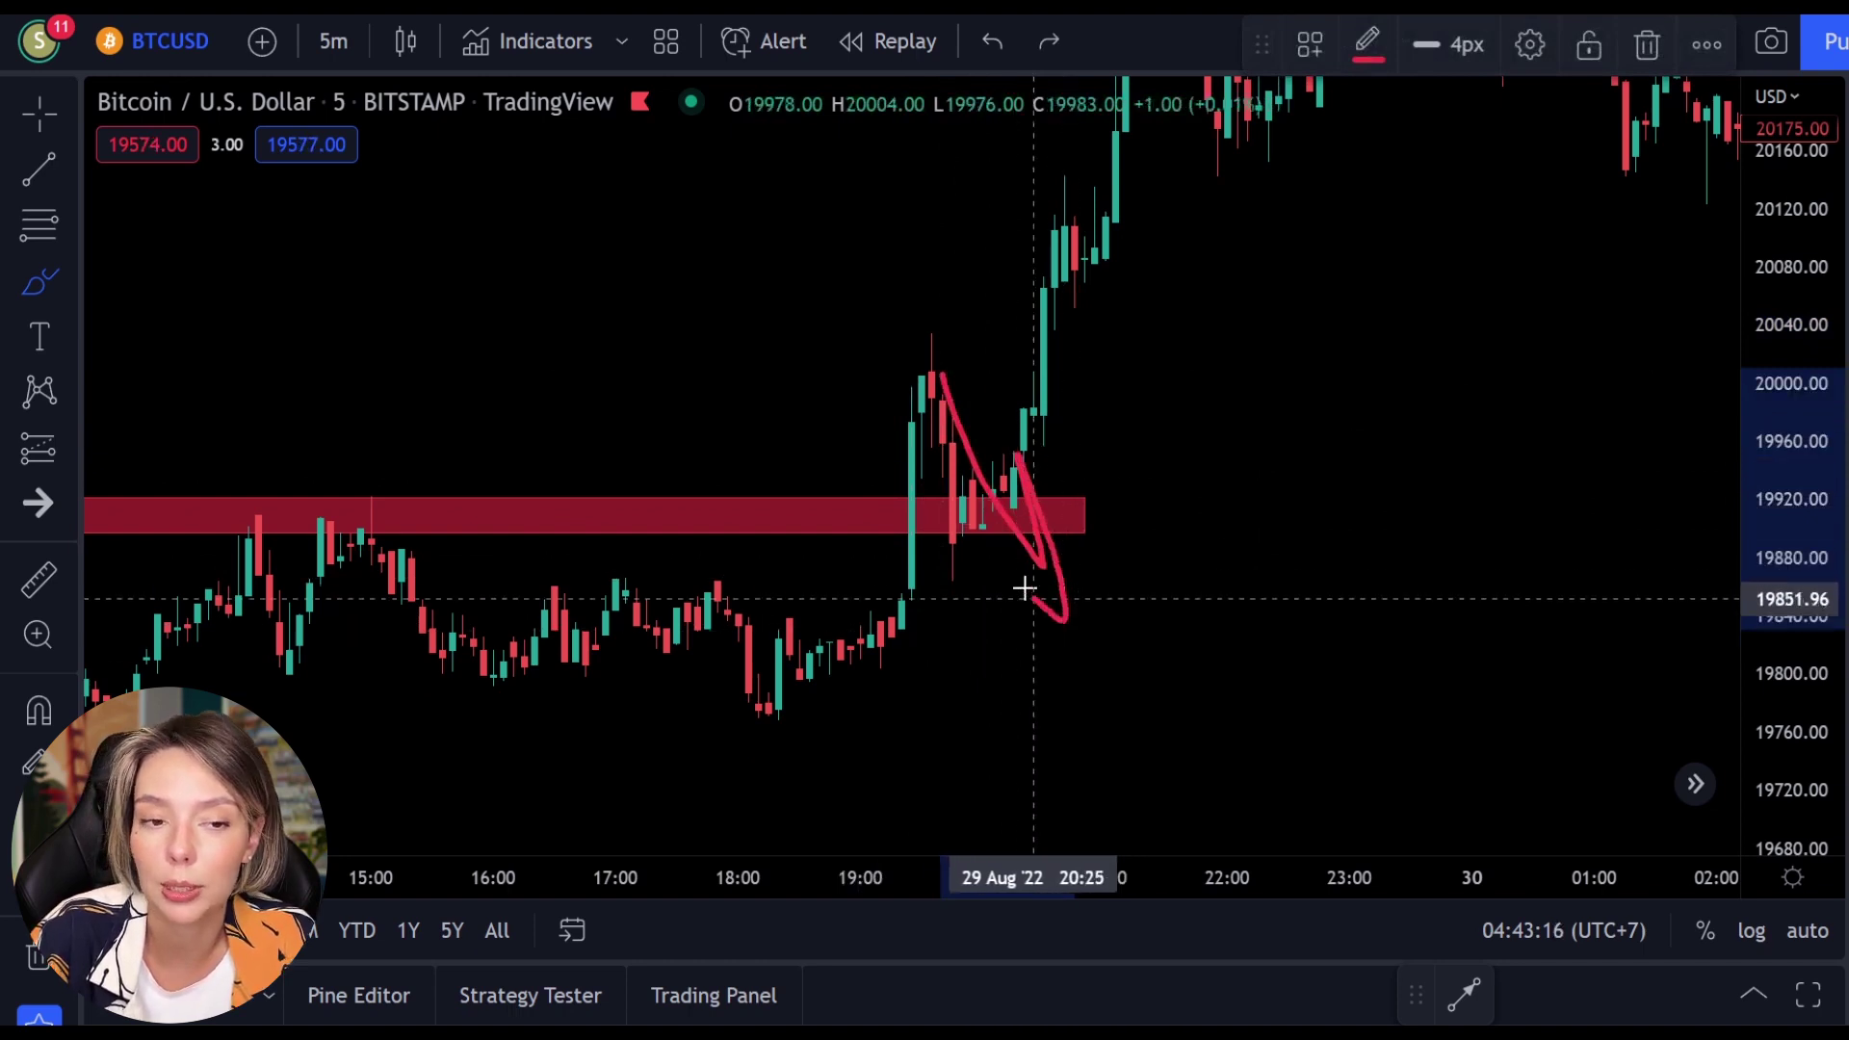
pyautogui.hotkey('ctrl', 'z')
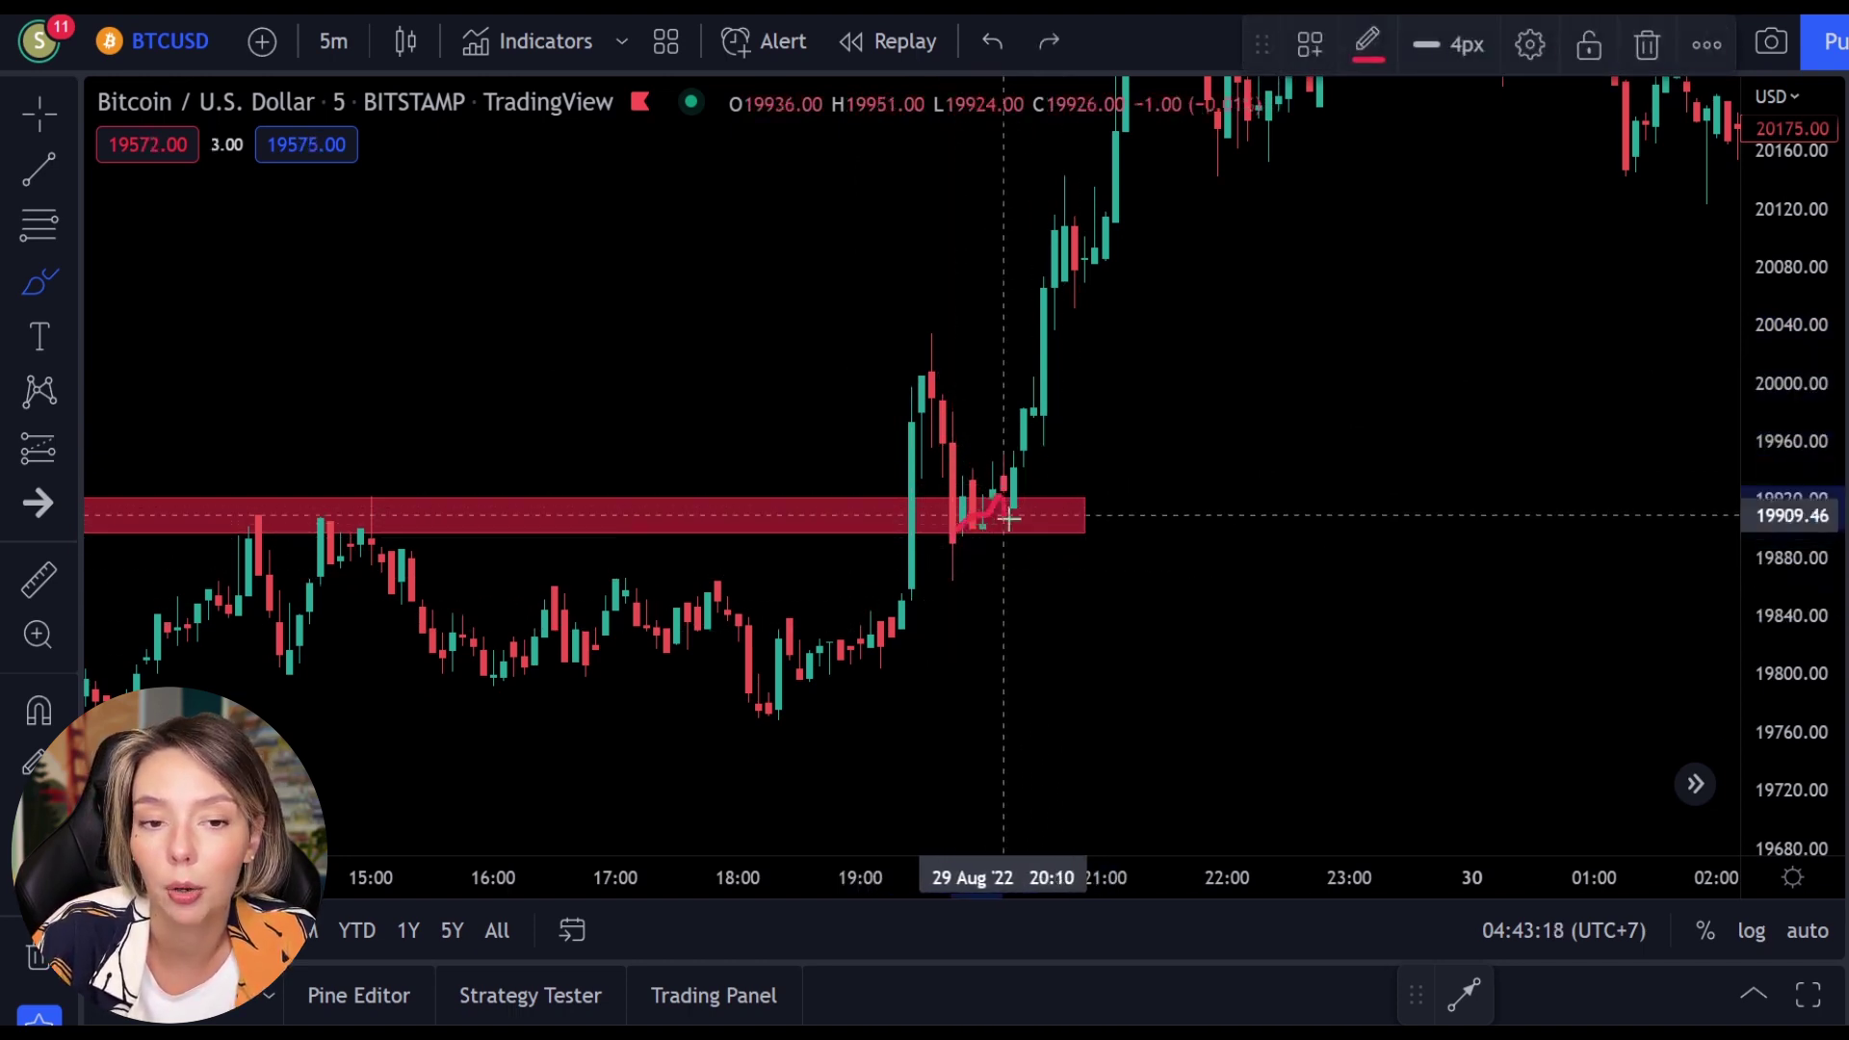
pyautogui.hotkey('ctrl', 'z')
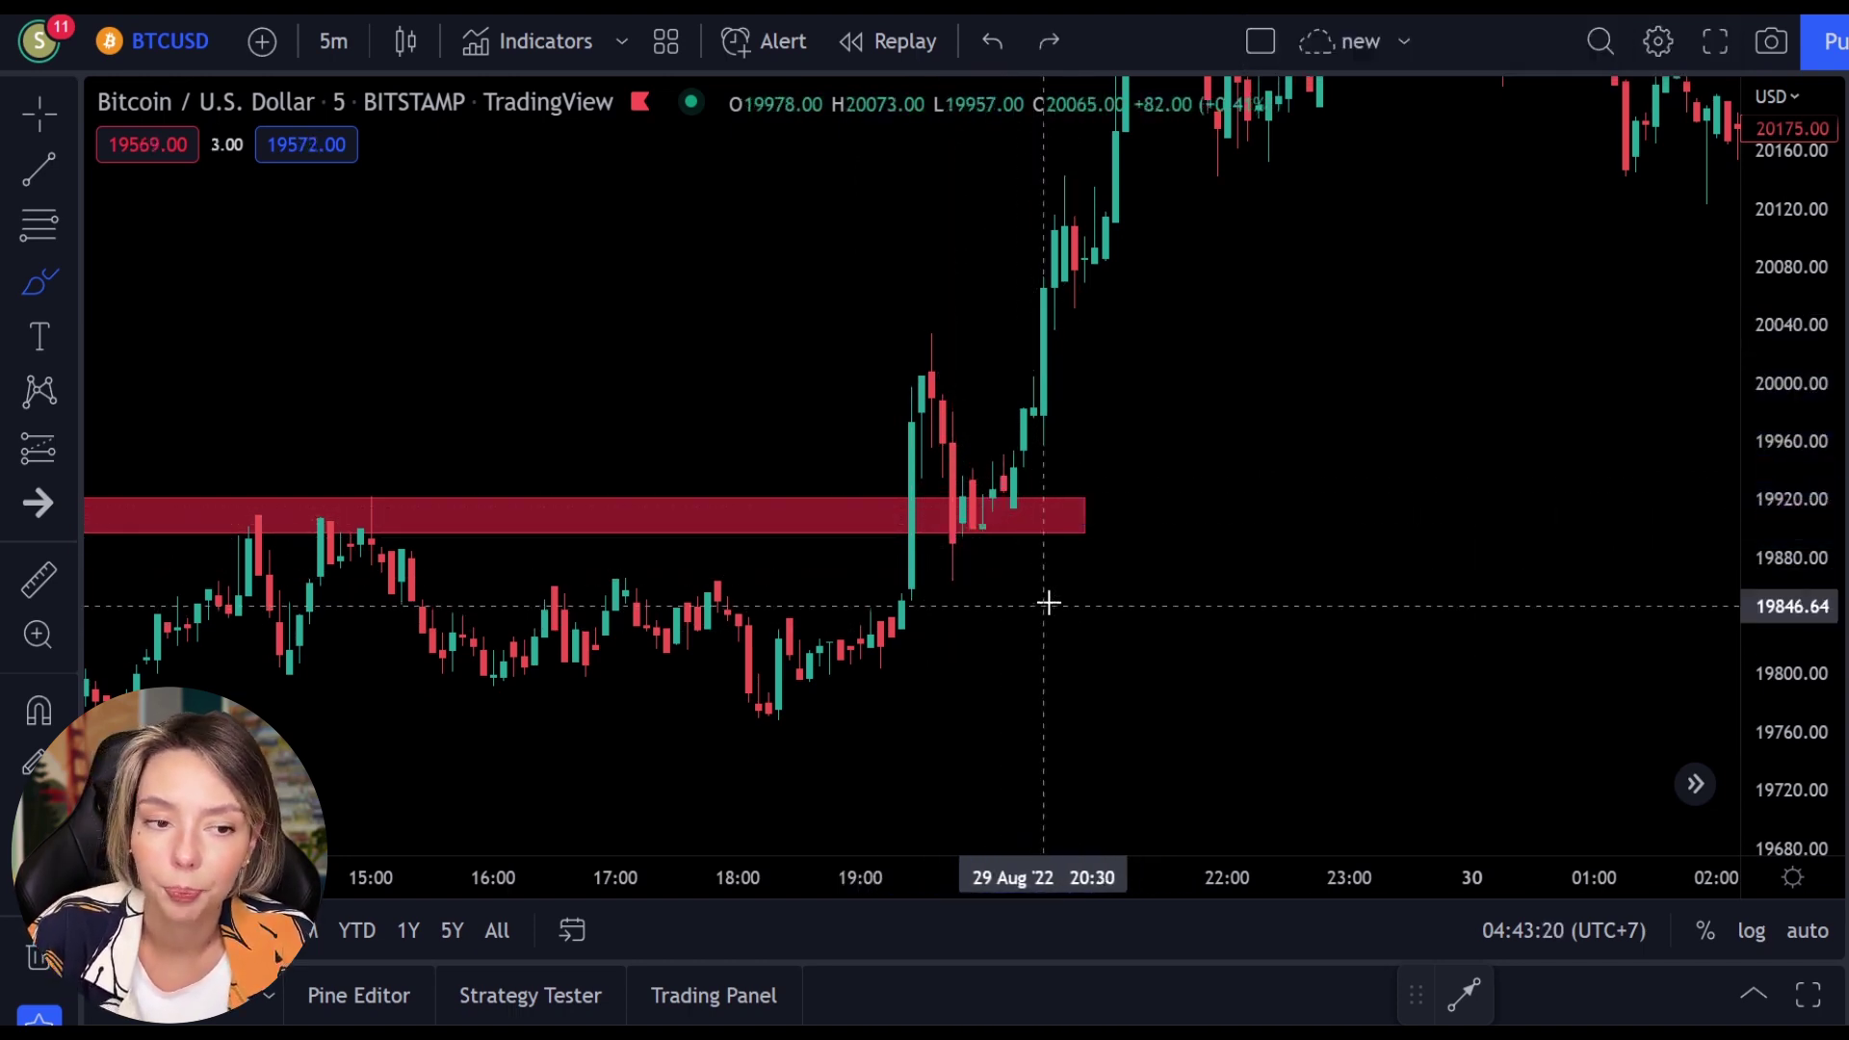
# - Circle a part of the red zone before the breakout and mark the retest candles inside it, undoing each mark
pyautogui.moveTo(824, 495)
pyautogui.mouseDown()
pyautogui.moveTo(759, 548)
pyautogui.moveTo(814, 492)
pyautogui.mouseUp()
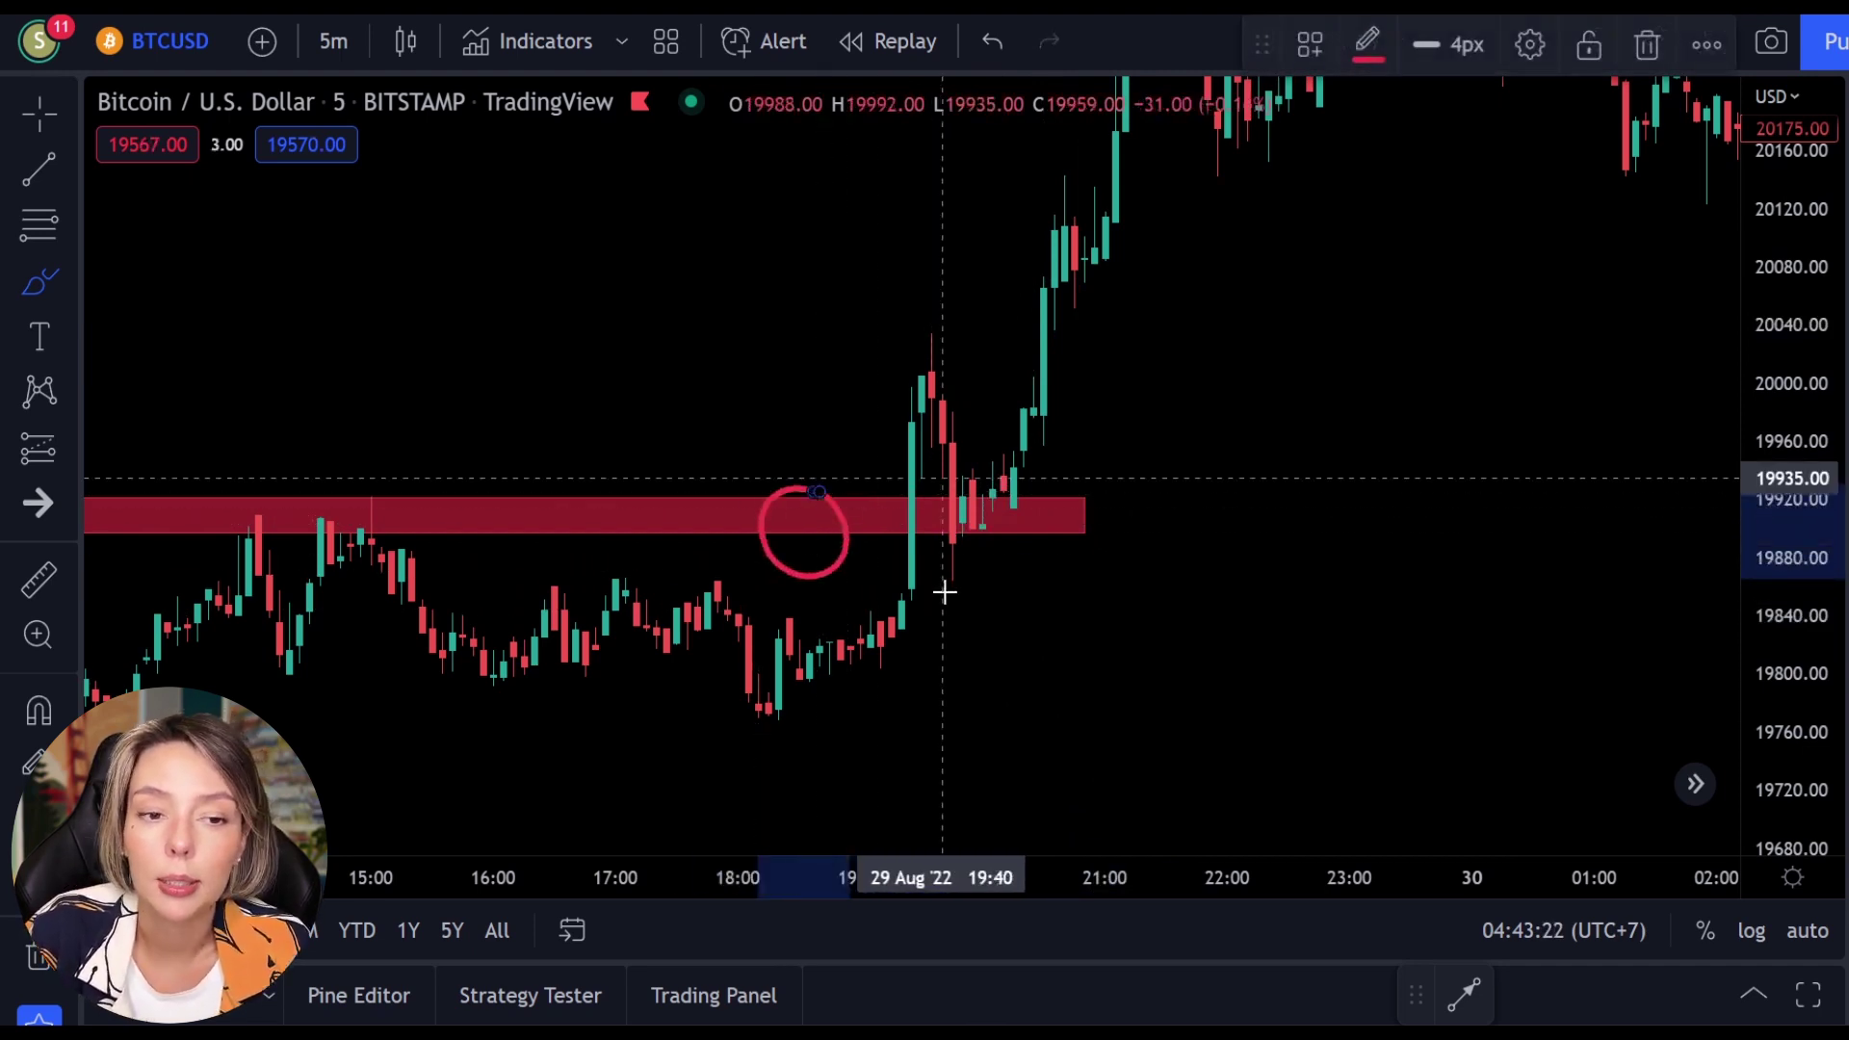
pyautogui.hotkey('ctrl', 'z')
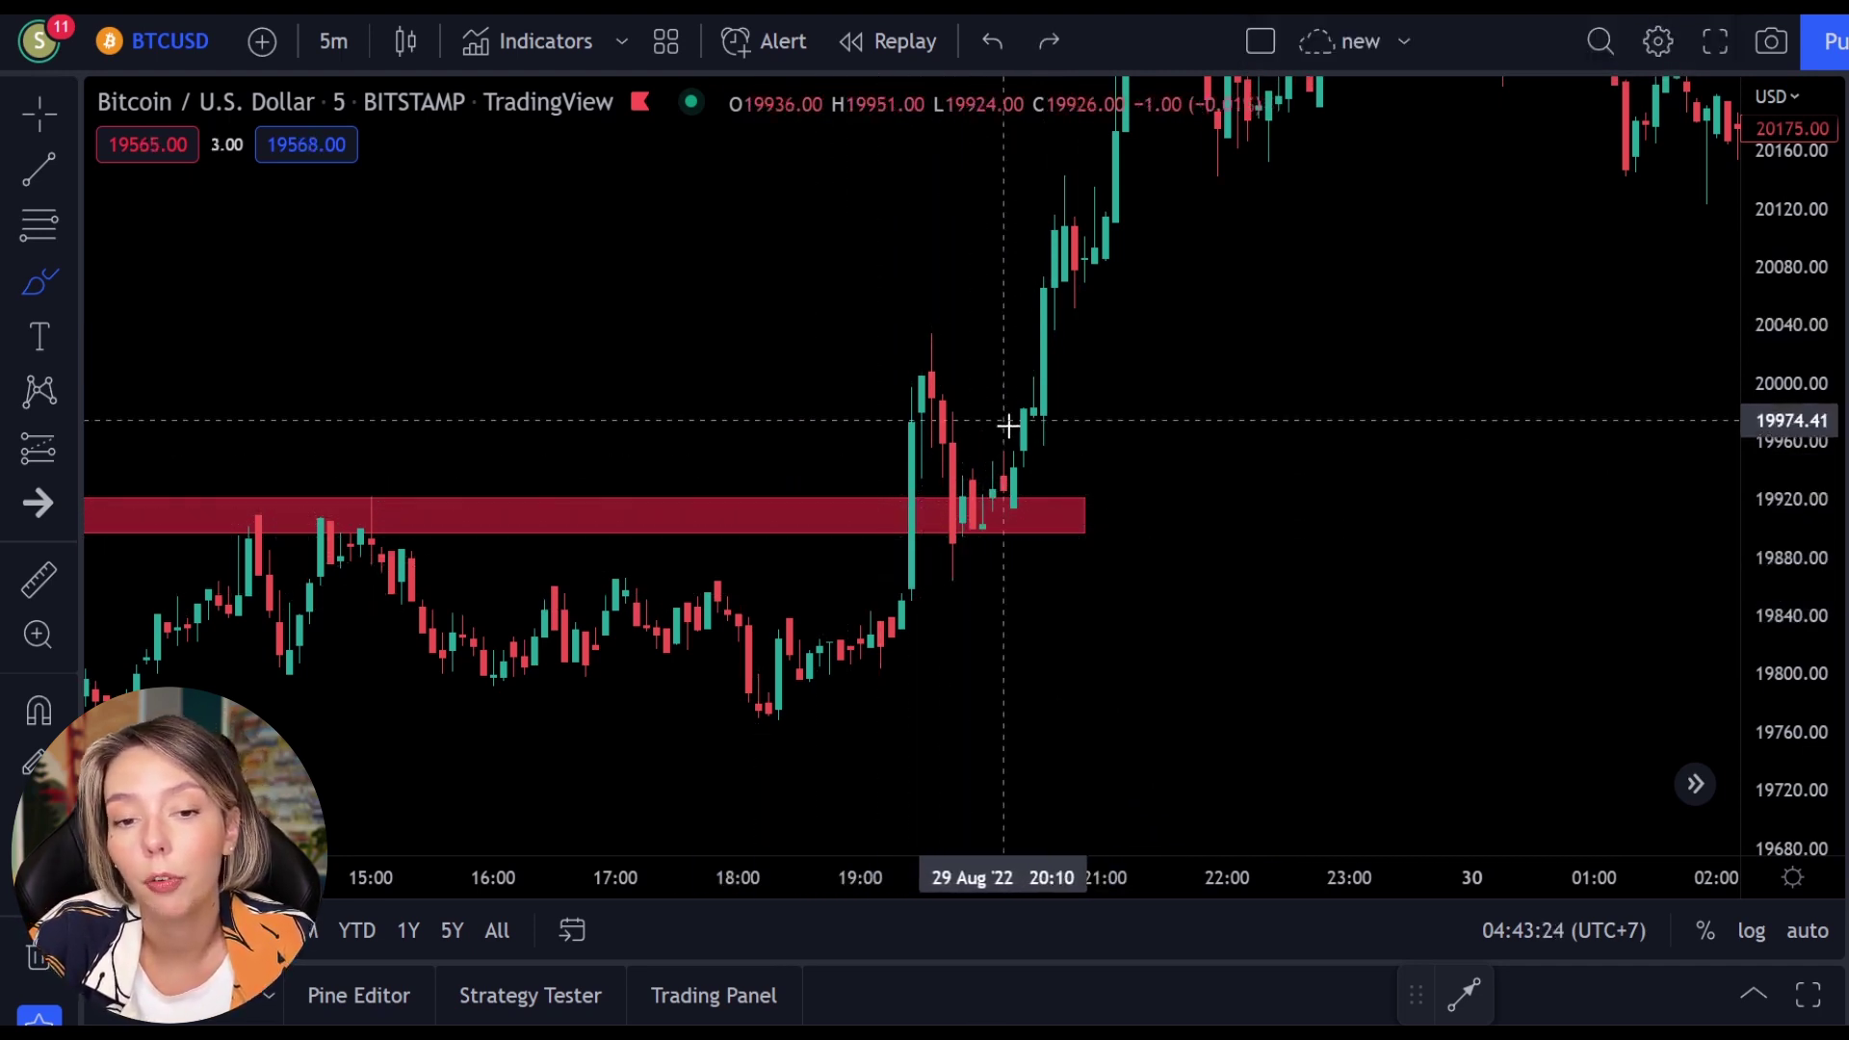
pyautogui.moveTo(1002, 517)
pyautogui.mouseDown()
pyautogui.moveTo(910, 502)
pyautogui.moveTo(855, 409)
pyautogui.moveTo(981, 541)
pyautogui.mouseUp()
pyautogui.hotkey('ctrl', 'z')
pyautogui.hotkey('ctrl', 'z')
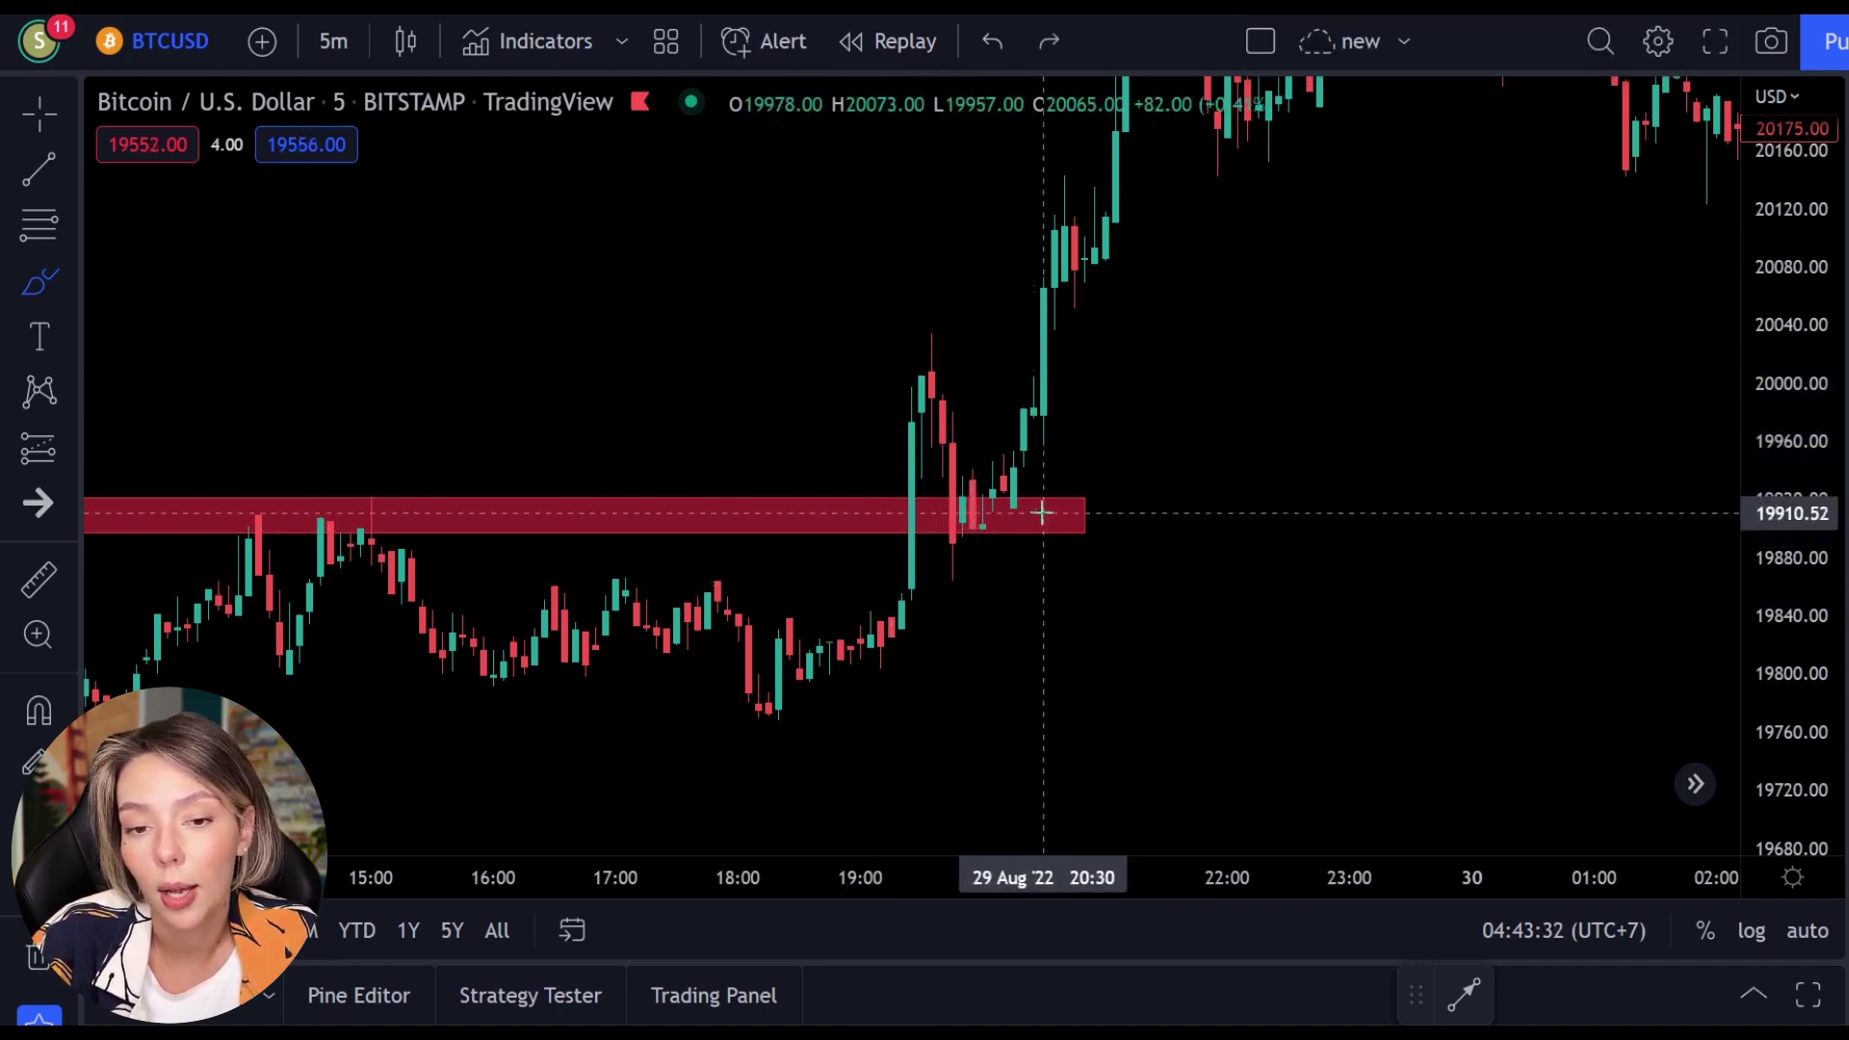
# - Circle the cluster of retest candles inside the red zone around 20:00 and delete the circle
pyautogui.moveTo(924, 502); pyautogui.dragTo(1033, 505)
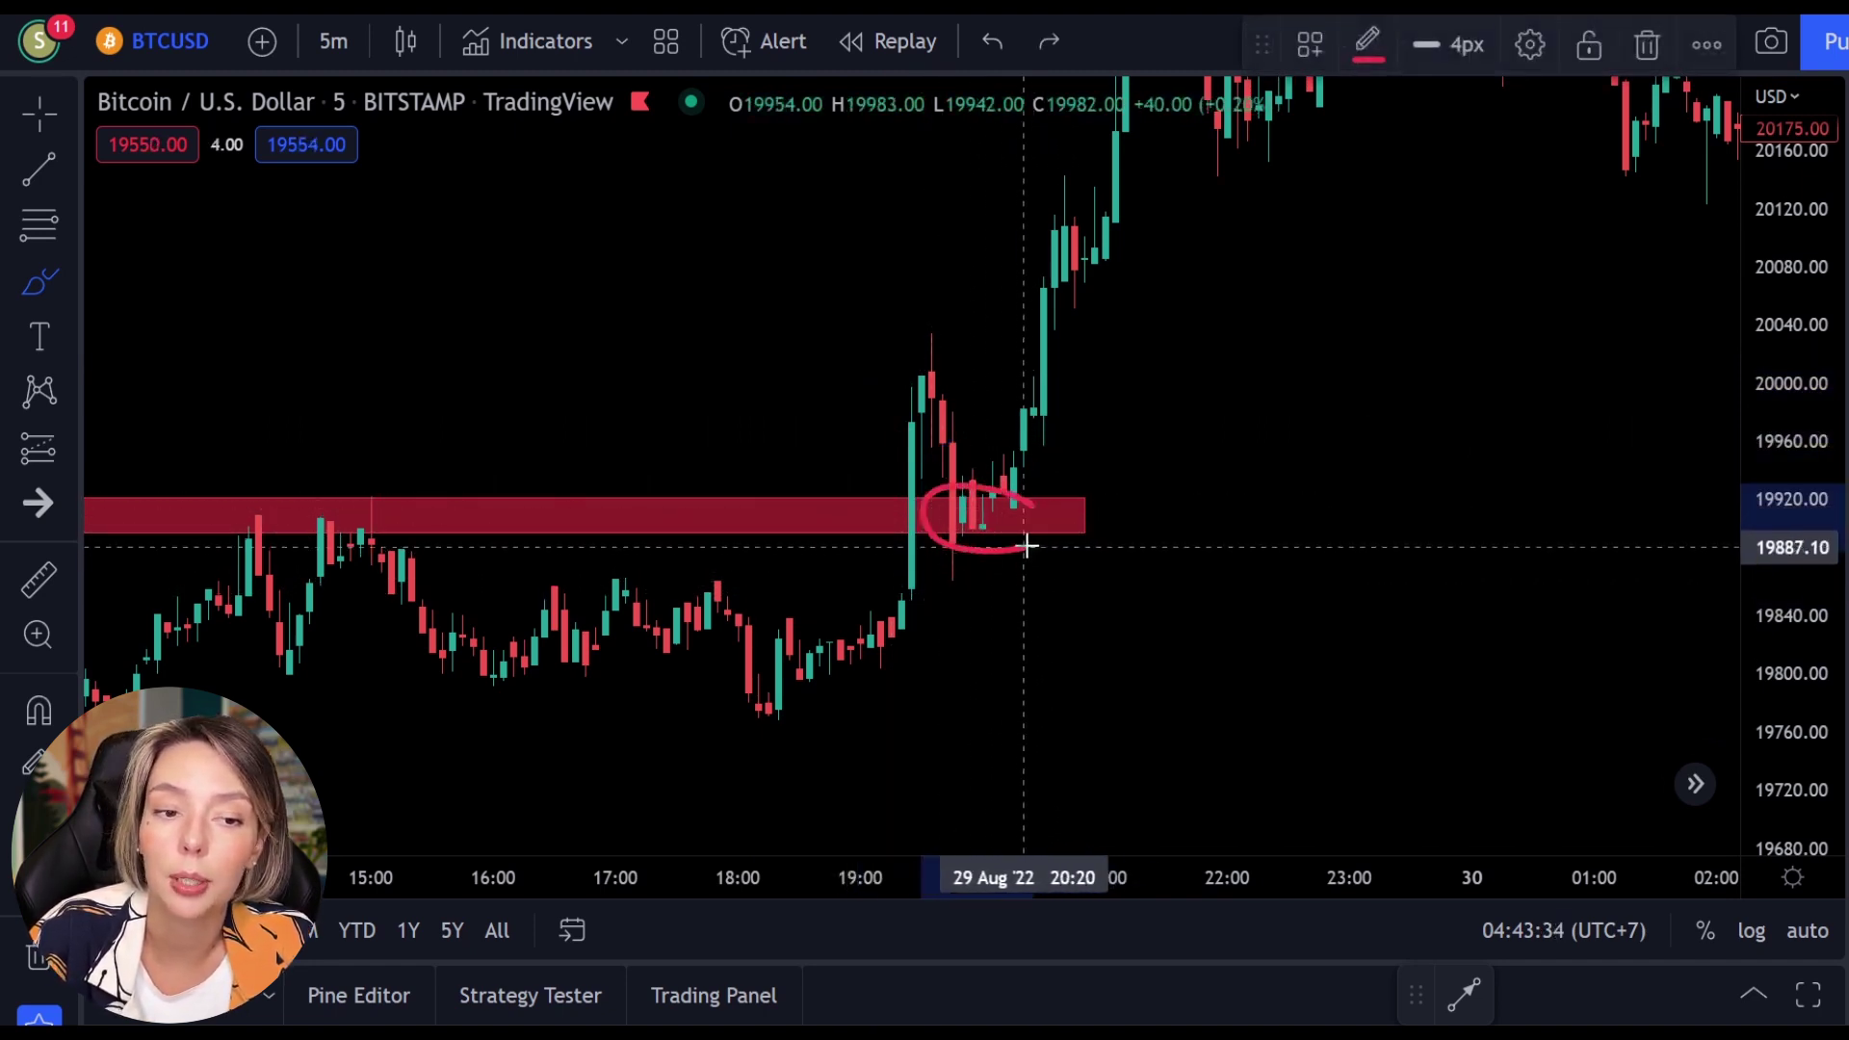
pyautogui.press('Delete')
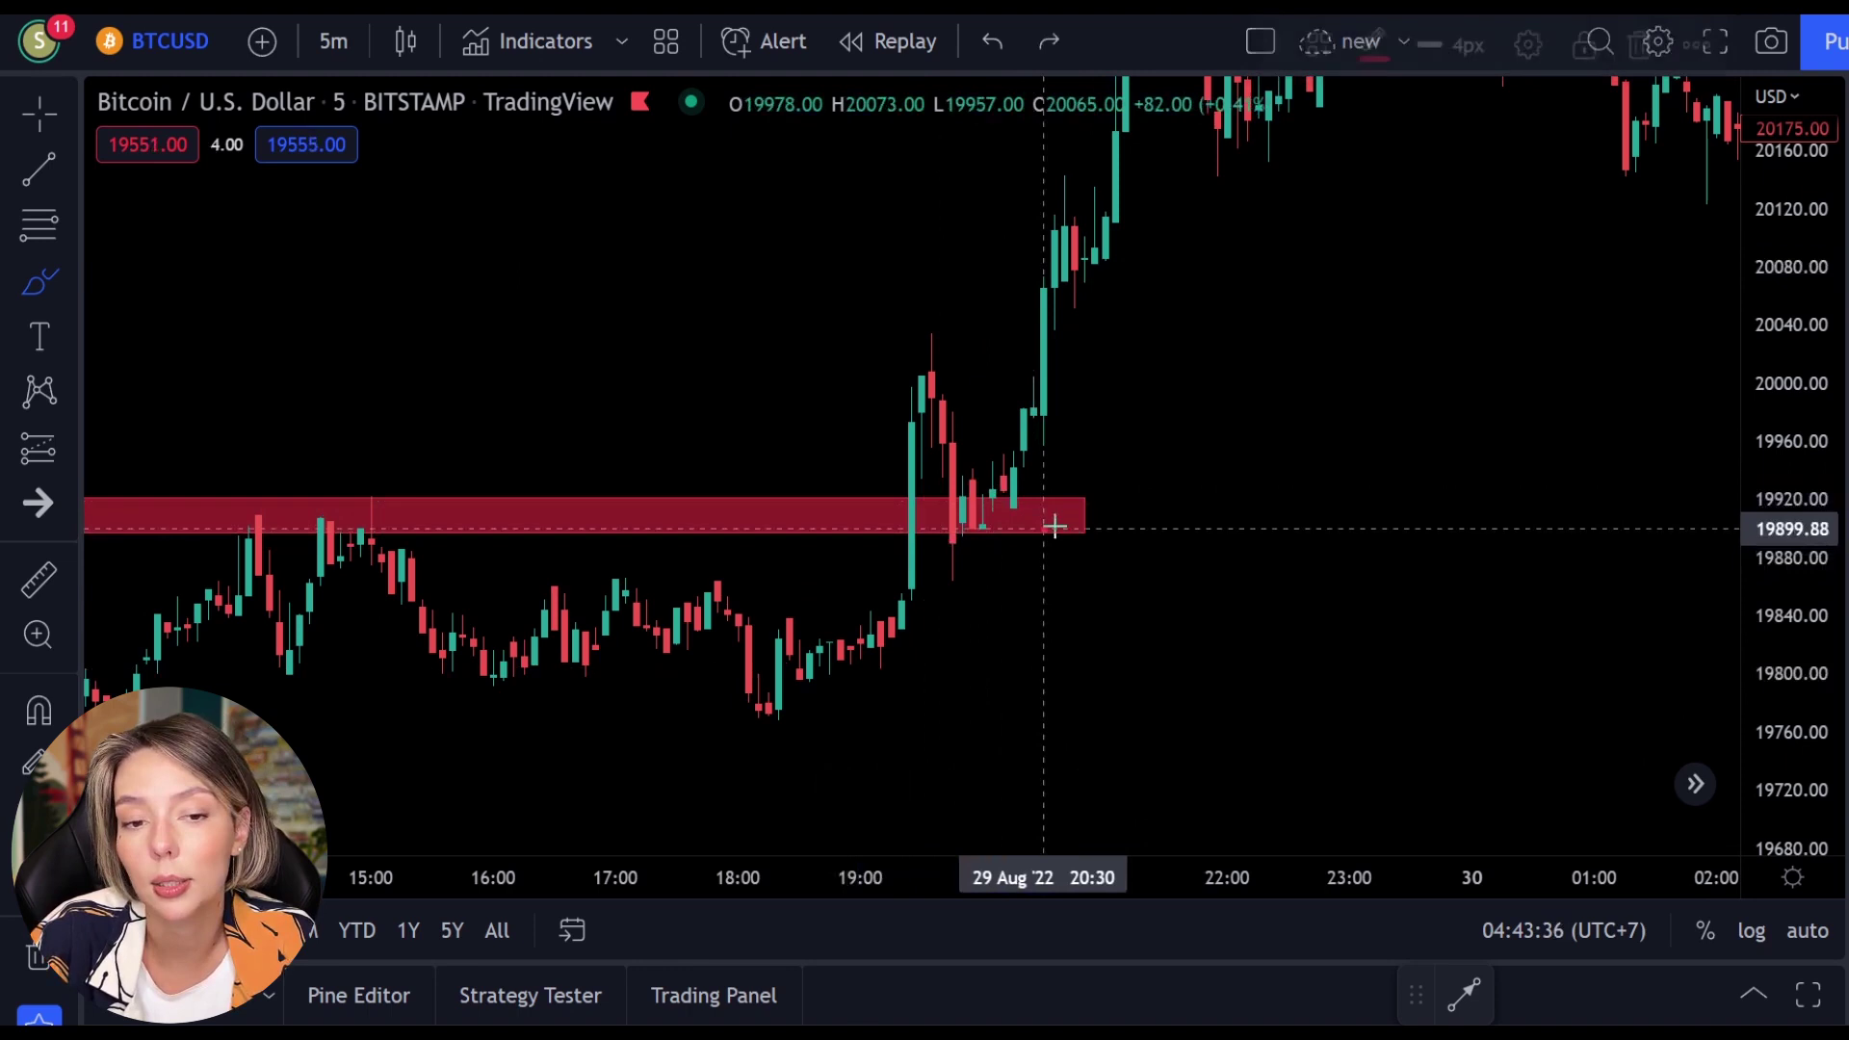
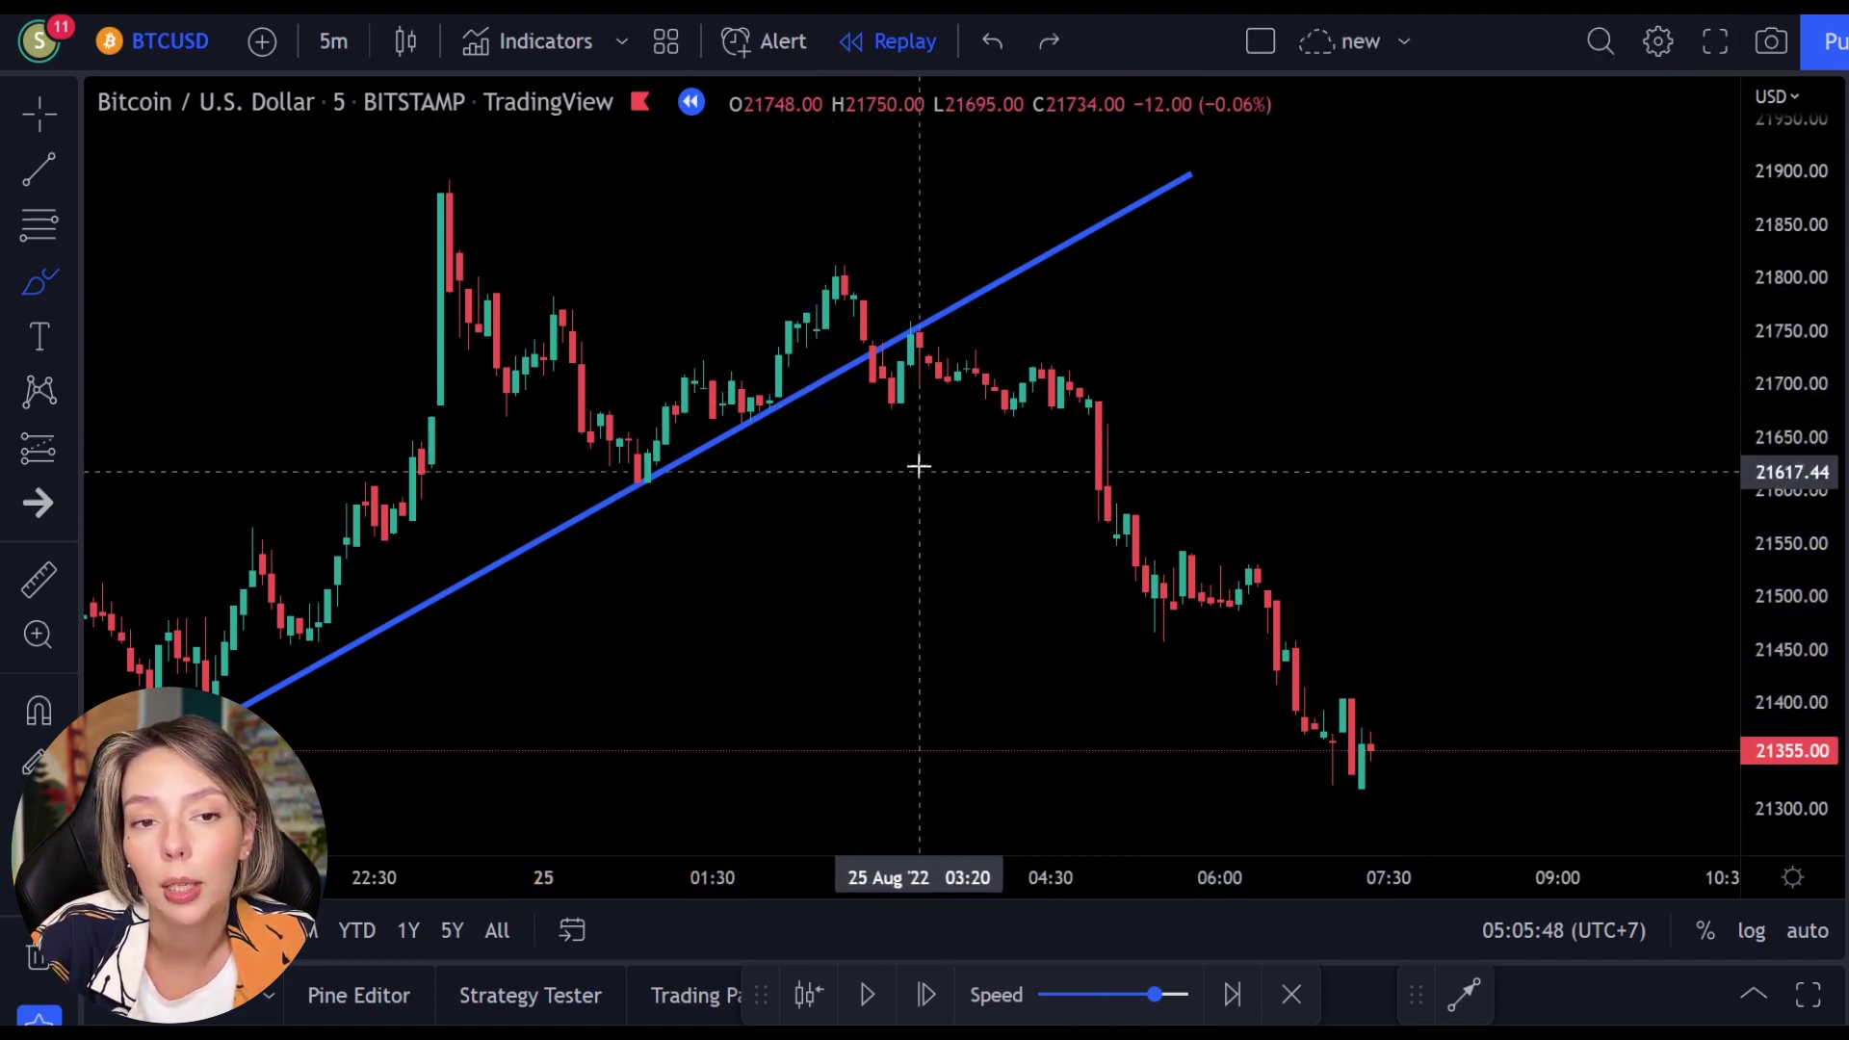
# - Brush marks at the retest of the rising blue trend line and under the breakdown candles around 03:00, undoing each
pyautogui.moveTo(912, 306); pyautogui.dragTo(948, 307)
pyautogui.hotkey('ctrl', 'z')
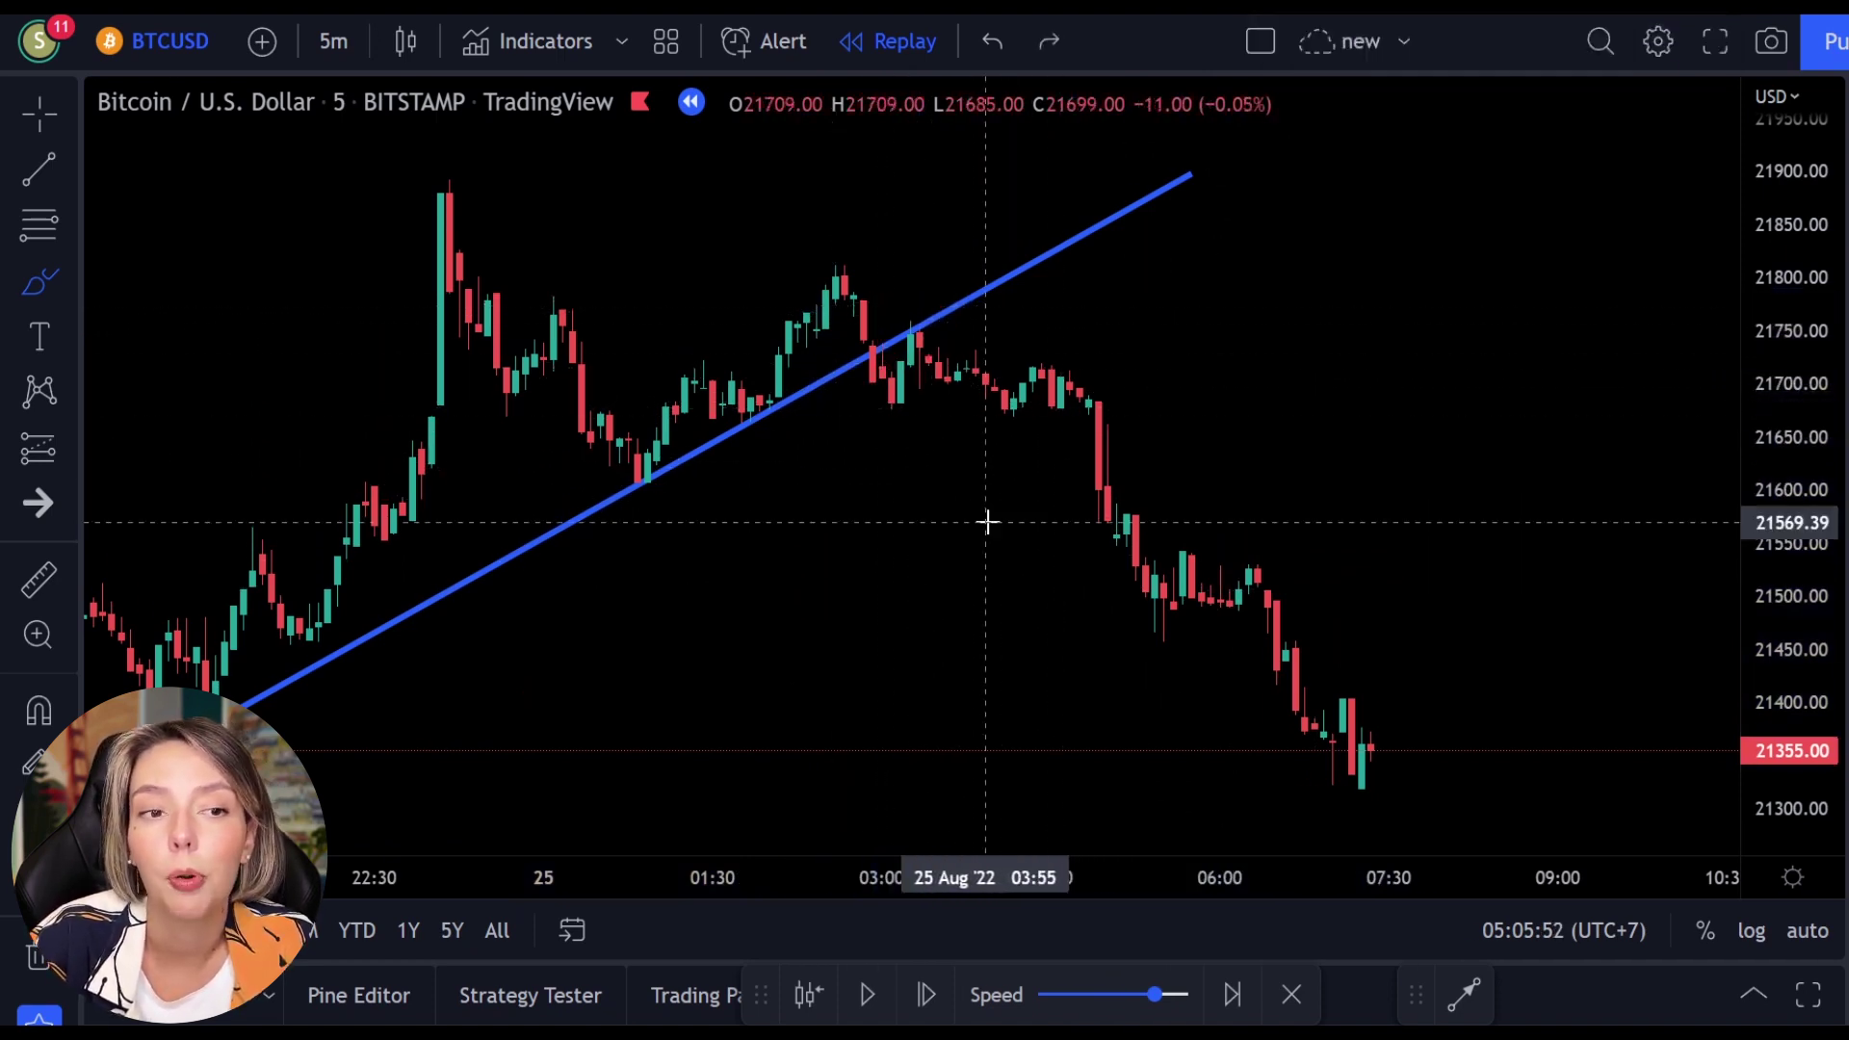
pyautogui.moveTo(1762, 475); pyautogui.dragTo(1810, 196)
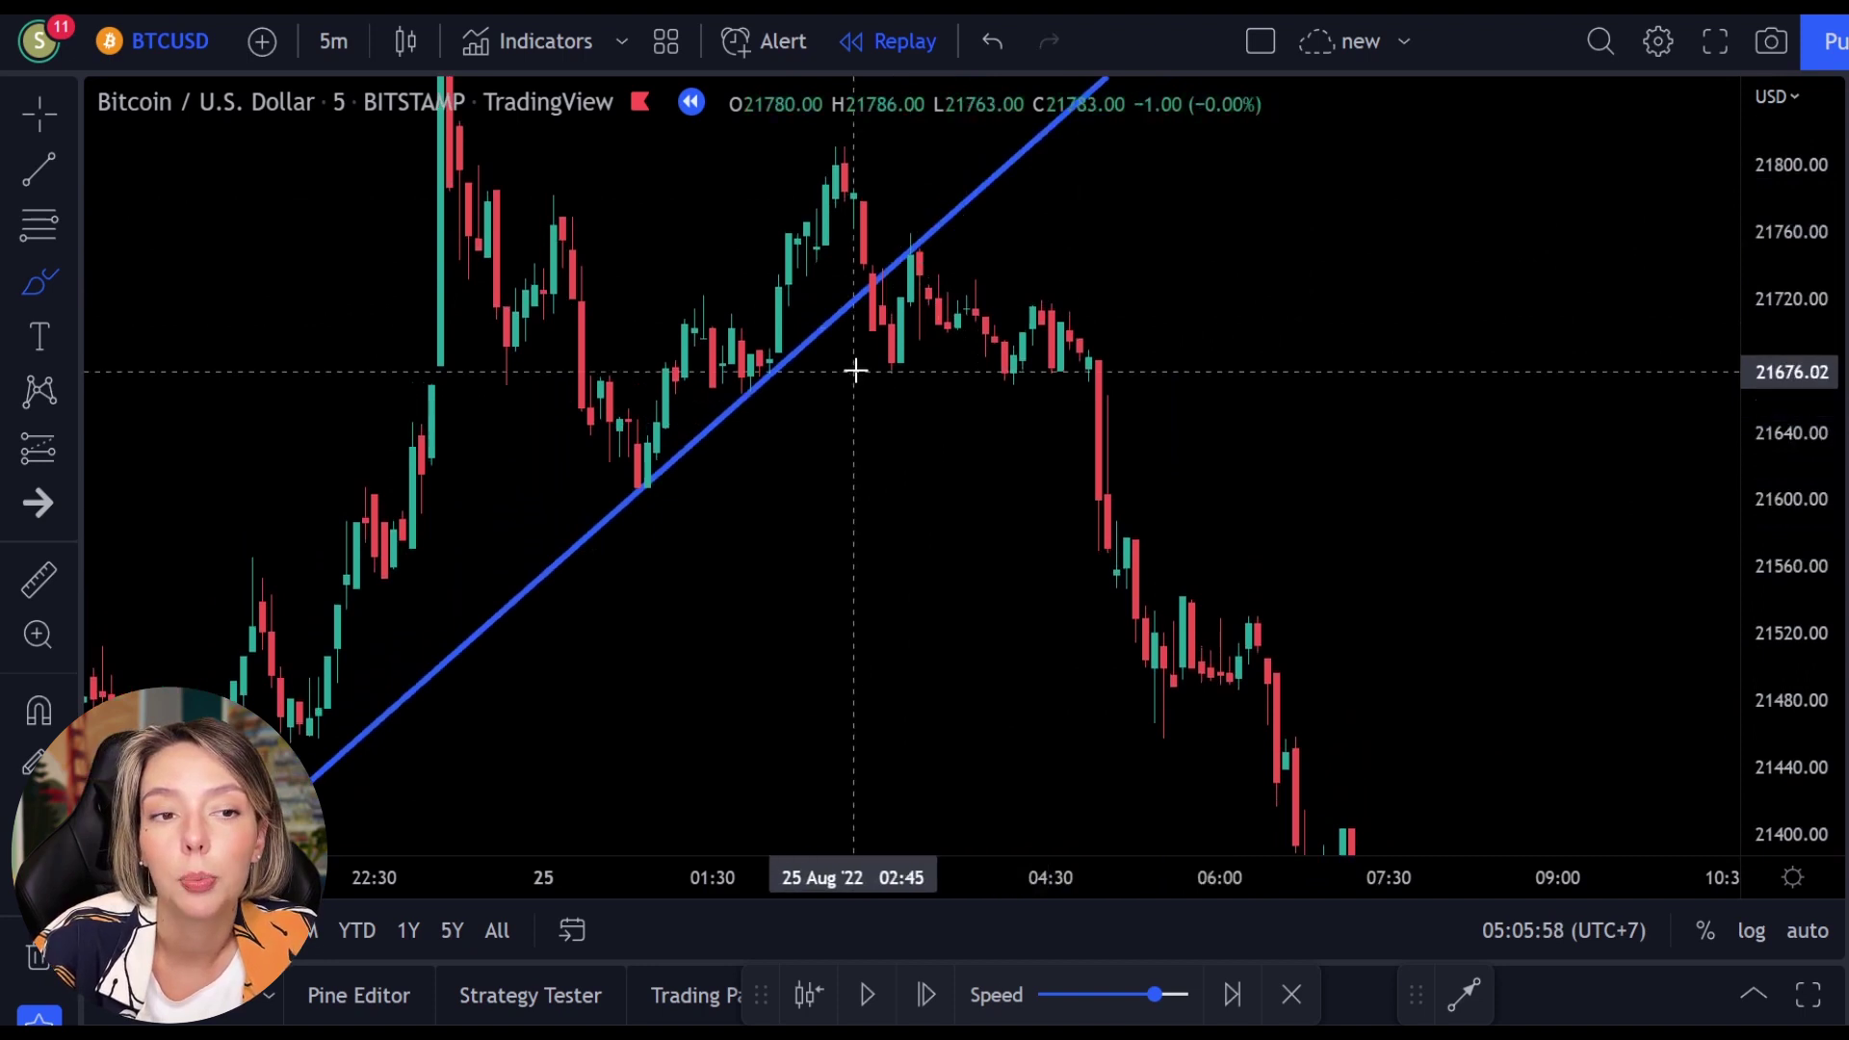
pyautogui.moveTo(836, 364)
pyautogui.mouseDown()
pyautogui.moveTo(994, 354)
pyautogui.moveTo(989, 411)
pyautogui.mouseUp()
pyautogui.hotkey('ctrl', 'z')
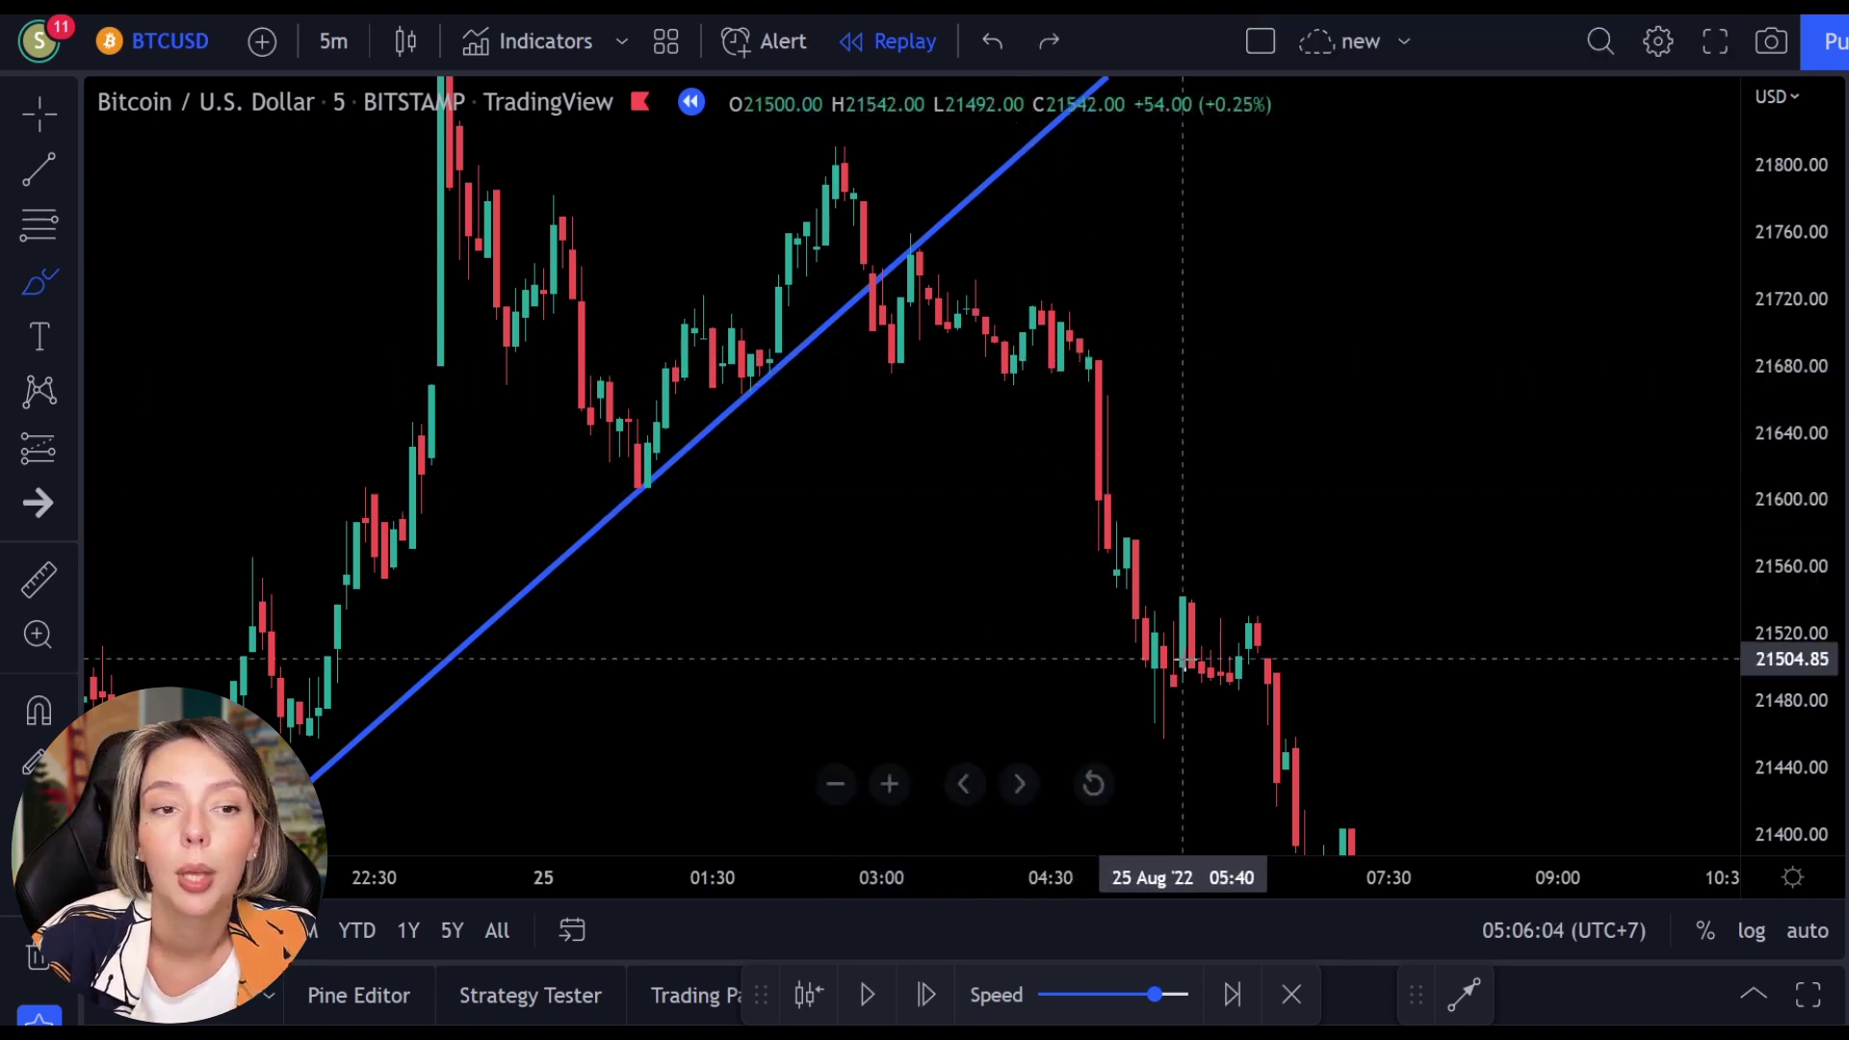
# - Circle the point where price retests the underside of the blue trend line around 03:15 twice, undoing both circles
pyautogui.moveTo(958, 204); pyautogui.dragTo(908, 231)
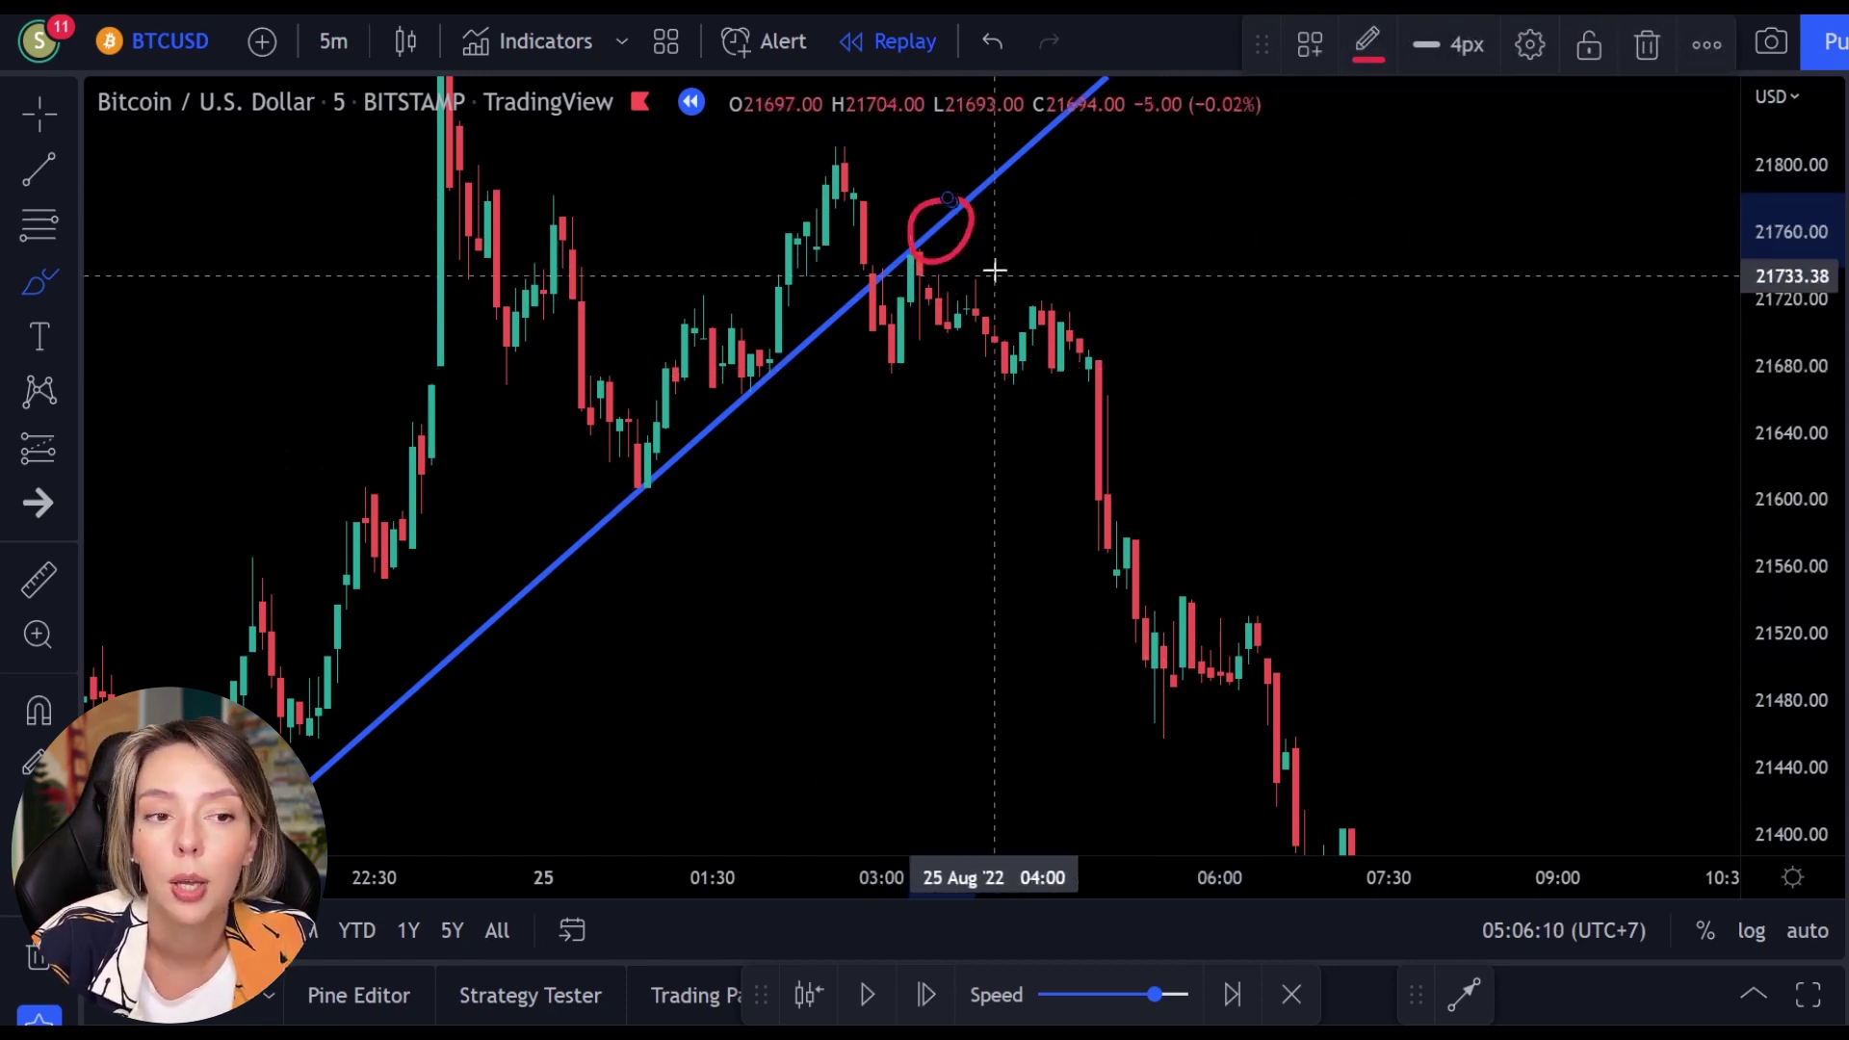
pyautogui.hotkey('ctrl', 'z')
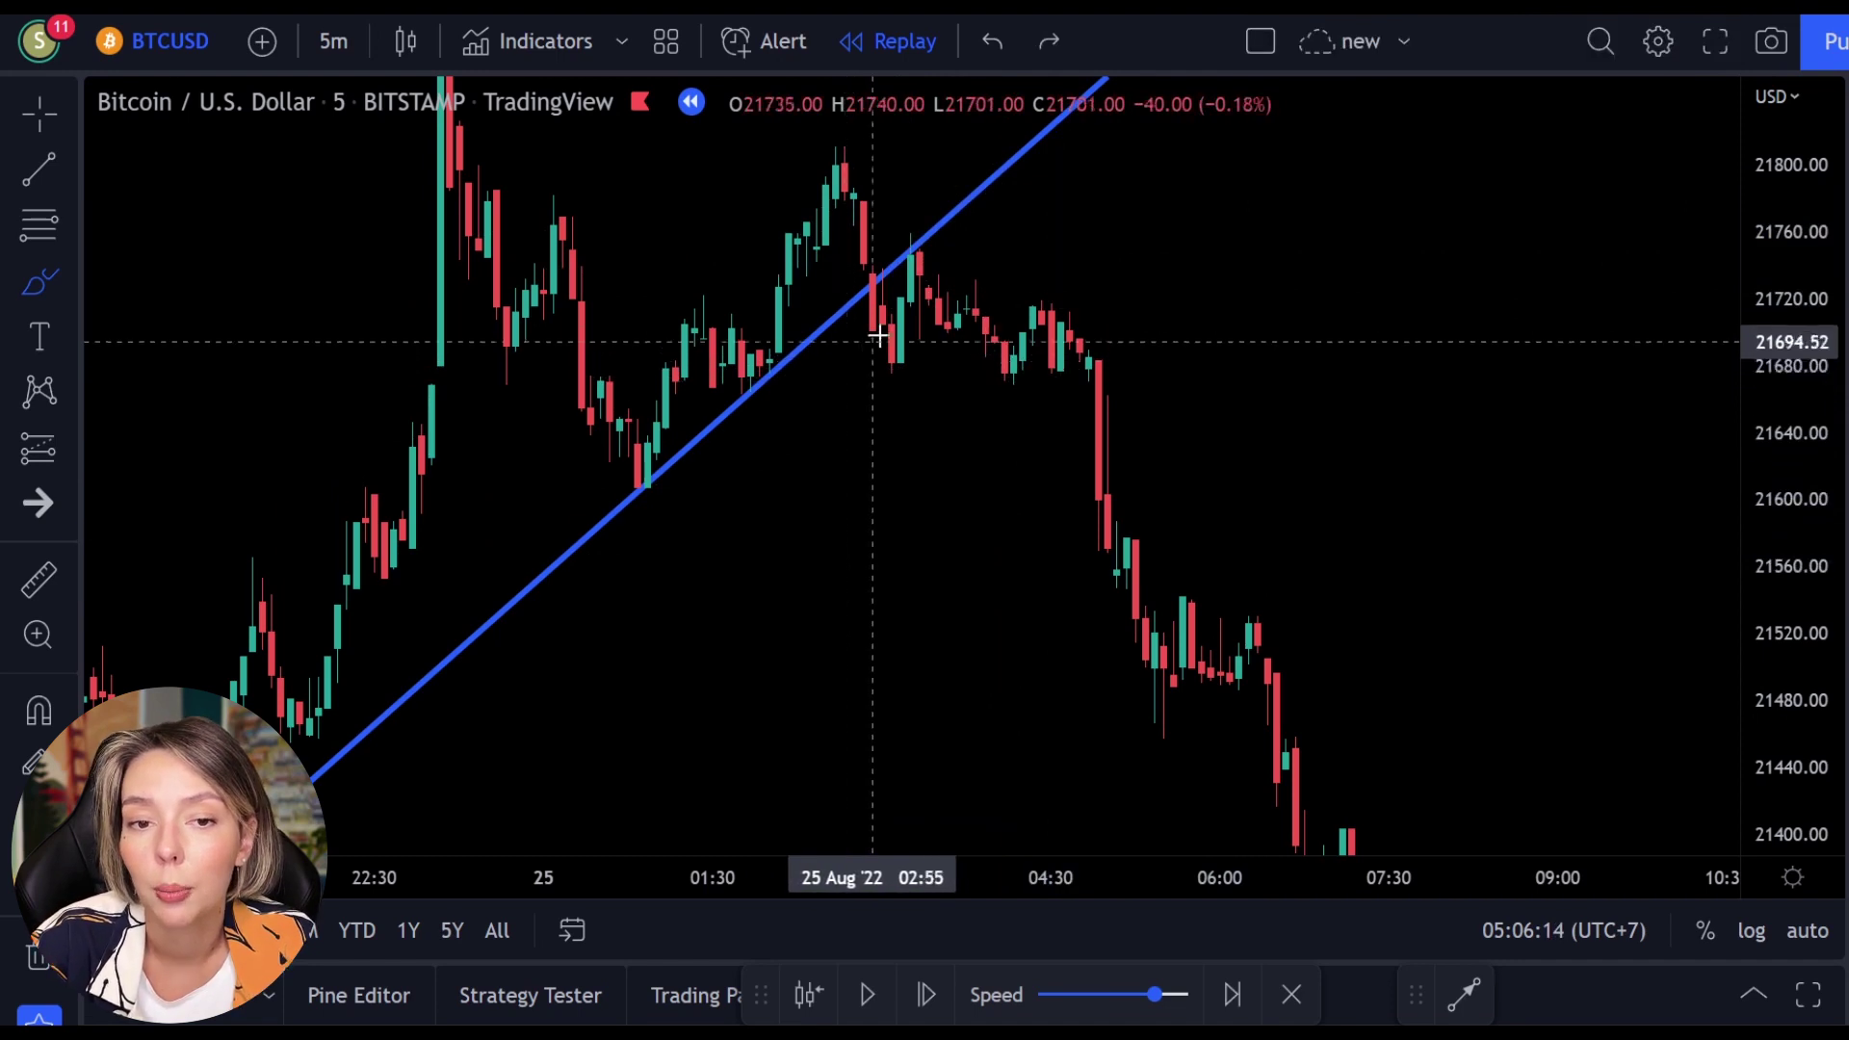
pyautogui.moveTo(924, 218); pyautogui.dragTo(896, 293)
pyautogui.hotkey('ctrl', 'z')
# - Brush a support line under the post-breakdown lows near 21680, circles at its low and the trend line retest, and a downward arrow, undoing everything
pyautogui.moveTo(857, 355); pyautogui.dragTo(989, 363)
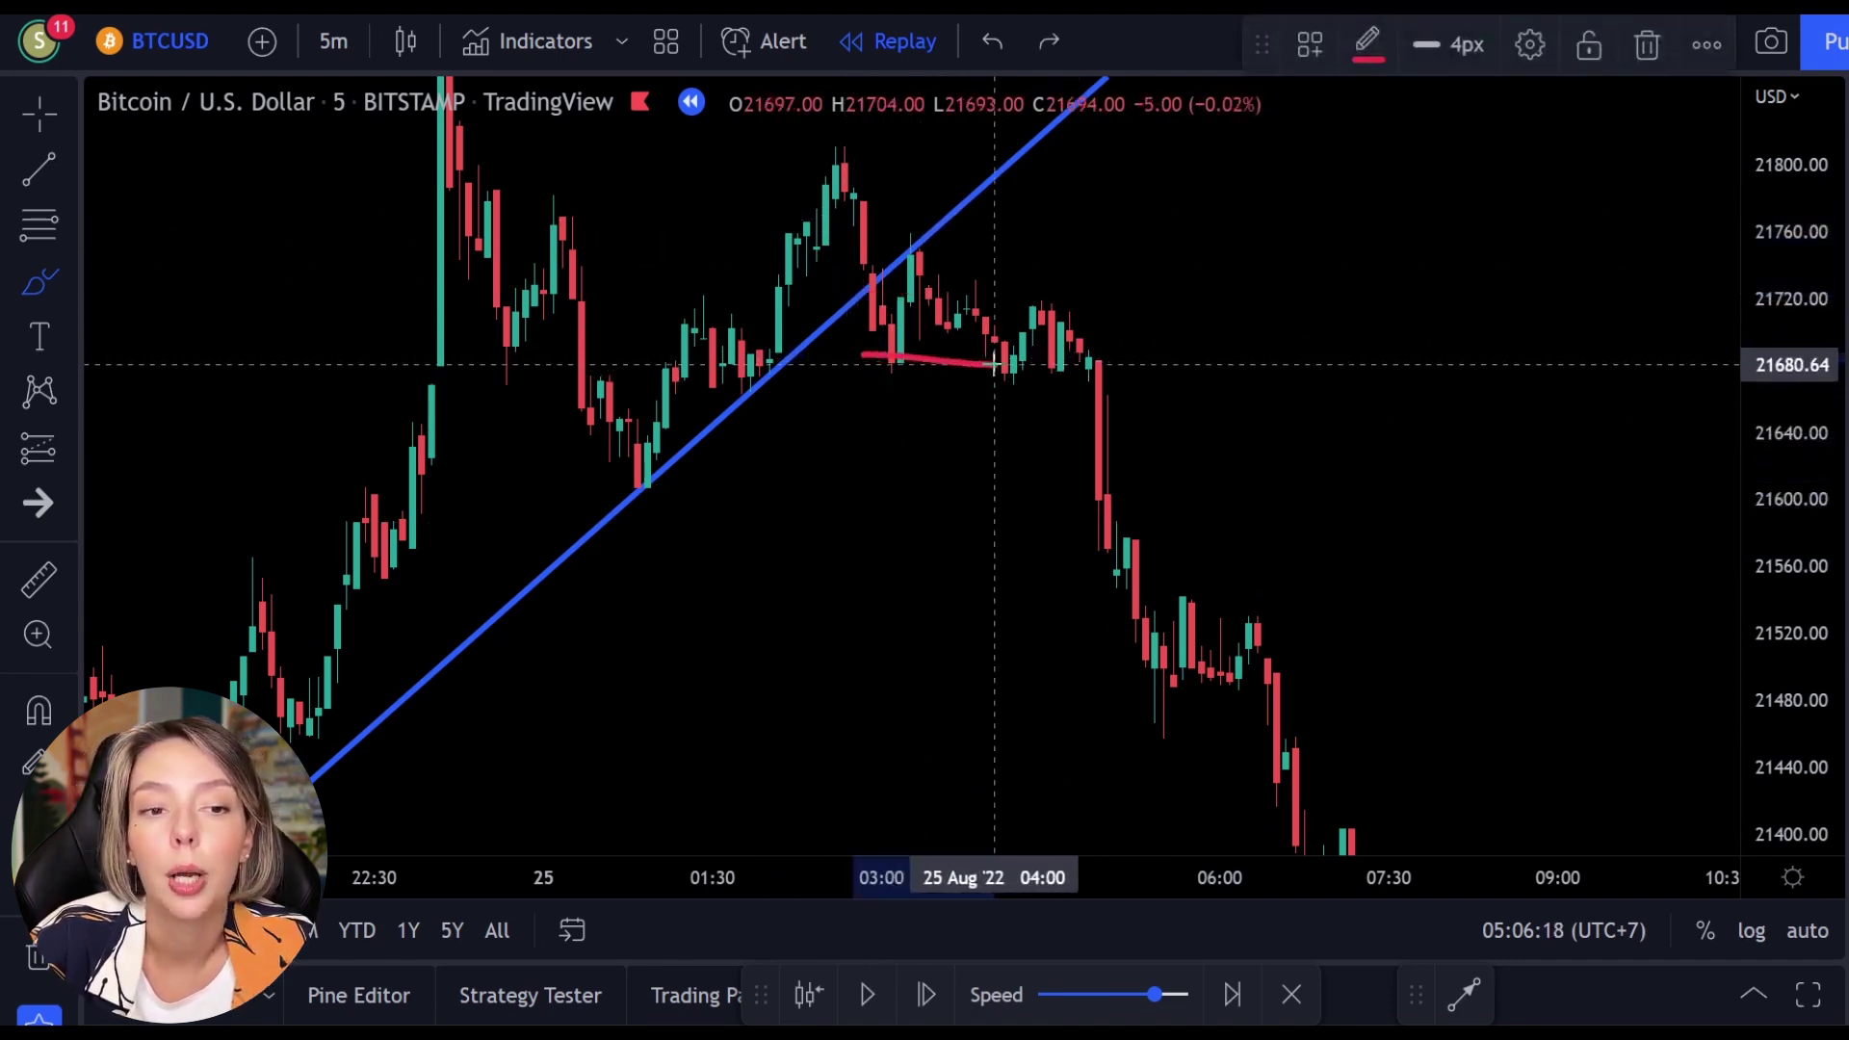
pyautogui.moveTo(1104, 348); pyautogui.dragTo(1114, 345)
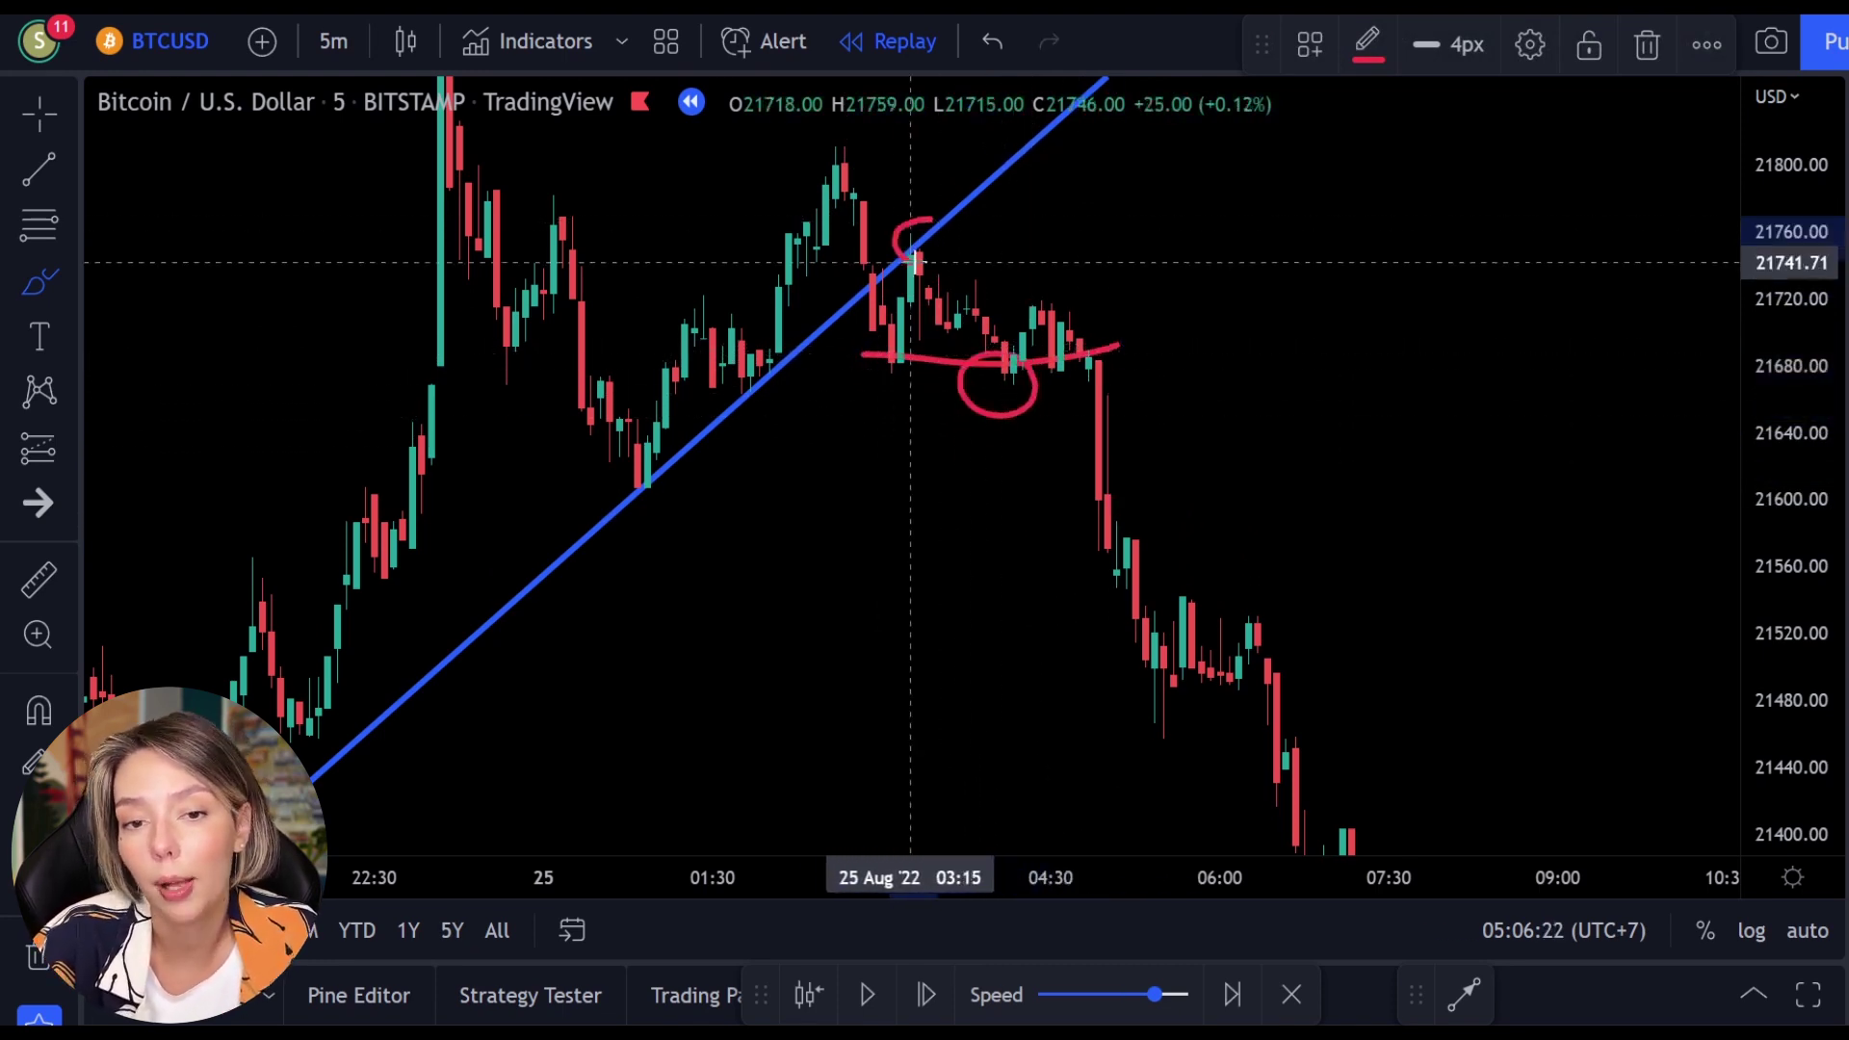
pyautogui.moveTo(911, 287)
pyautogui.mouseDown()
pyautogui.moveTo(968, 496)
pyautogui.moveTo(881, 431)
pyautogui.moveTo(898, 439)
pyautogui.mouseUp()
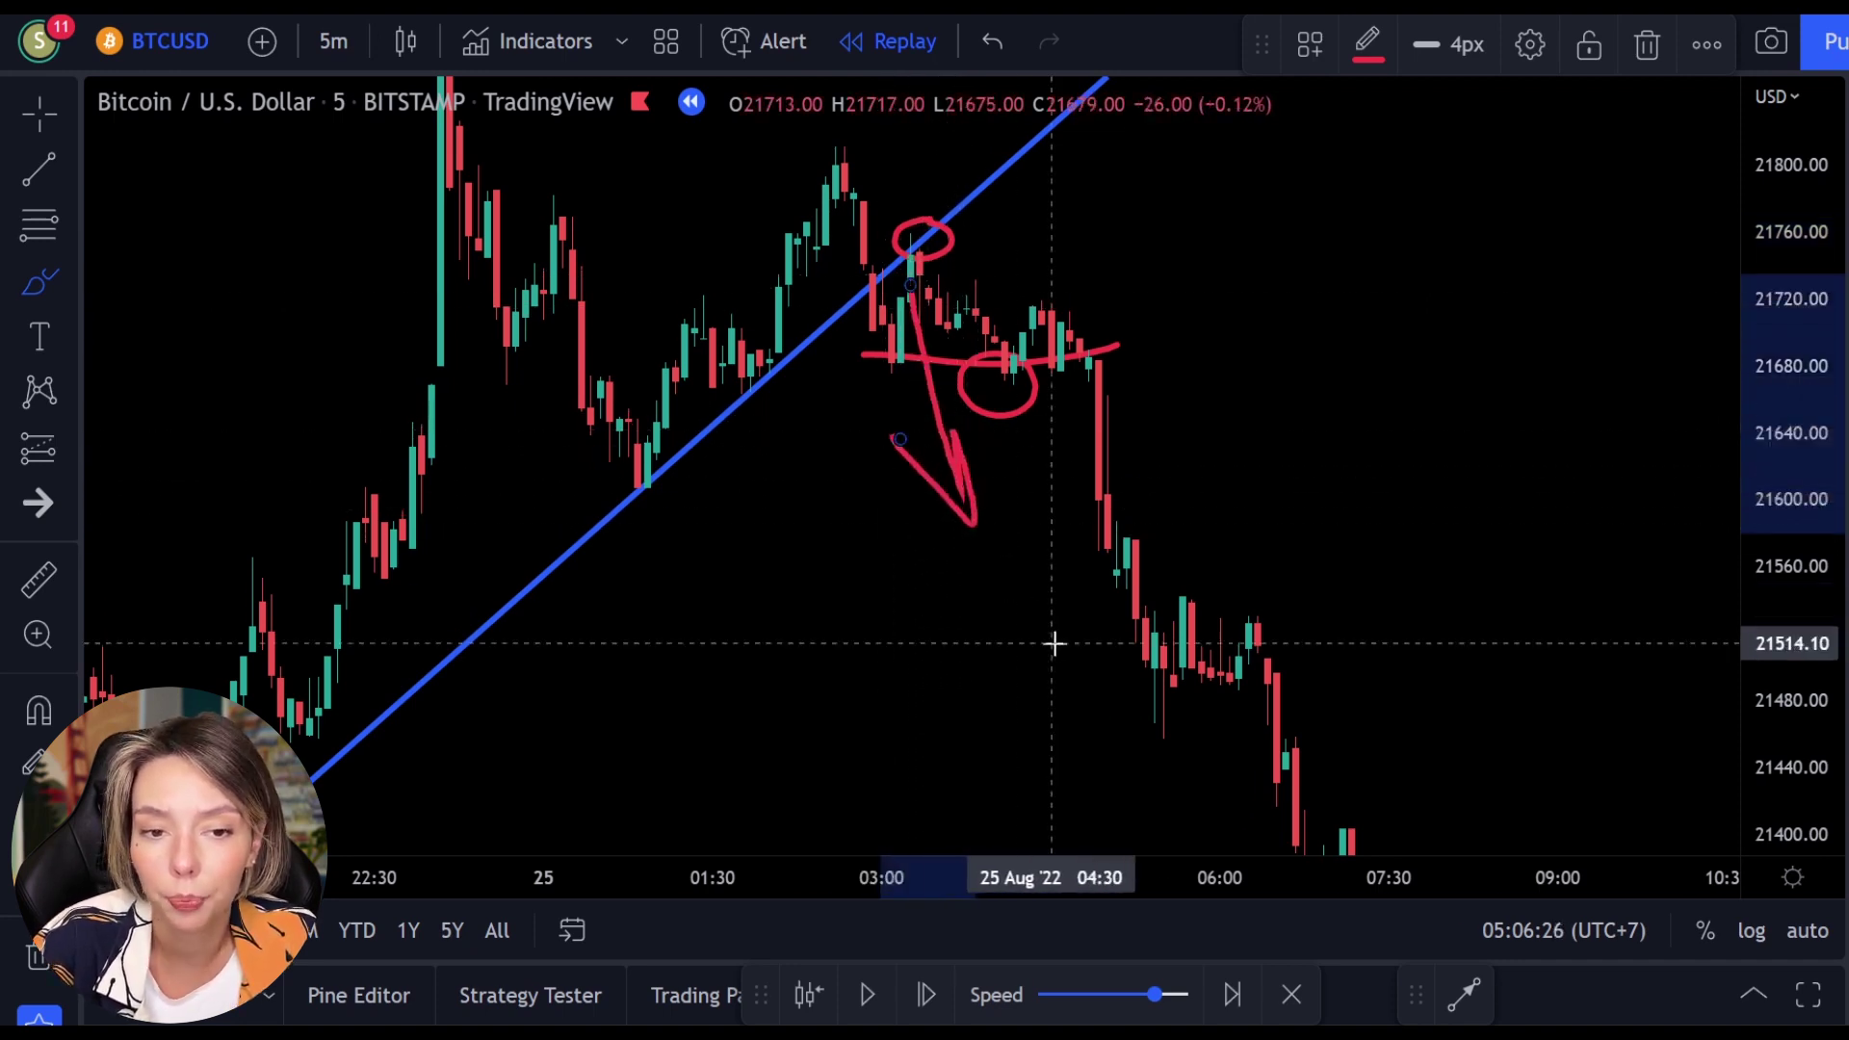
pyautogui.hotkey('ctrl', 'z')
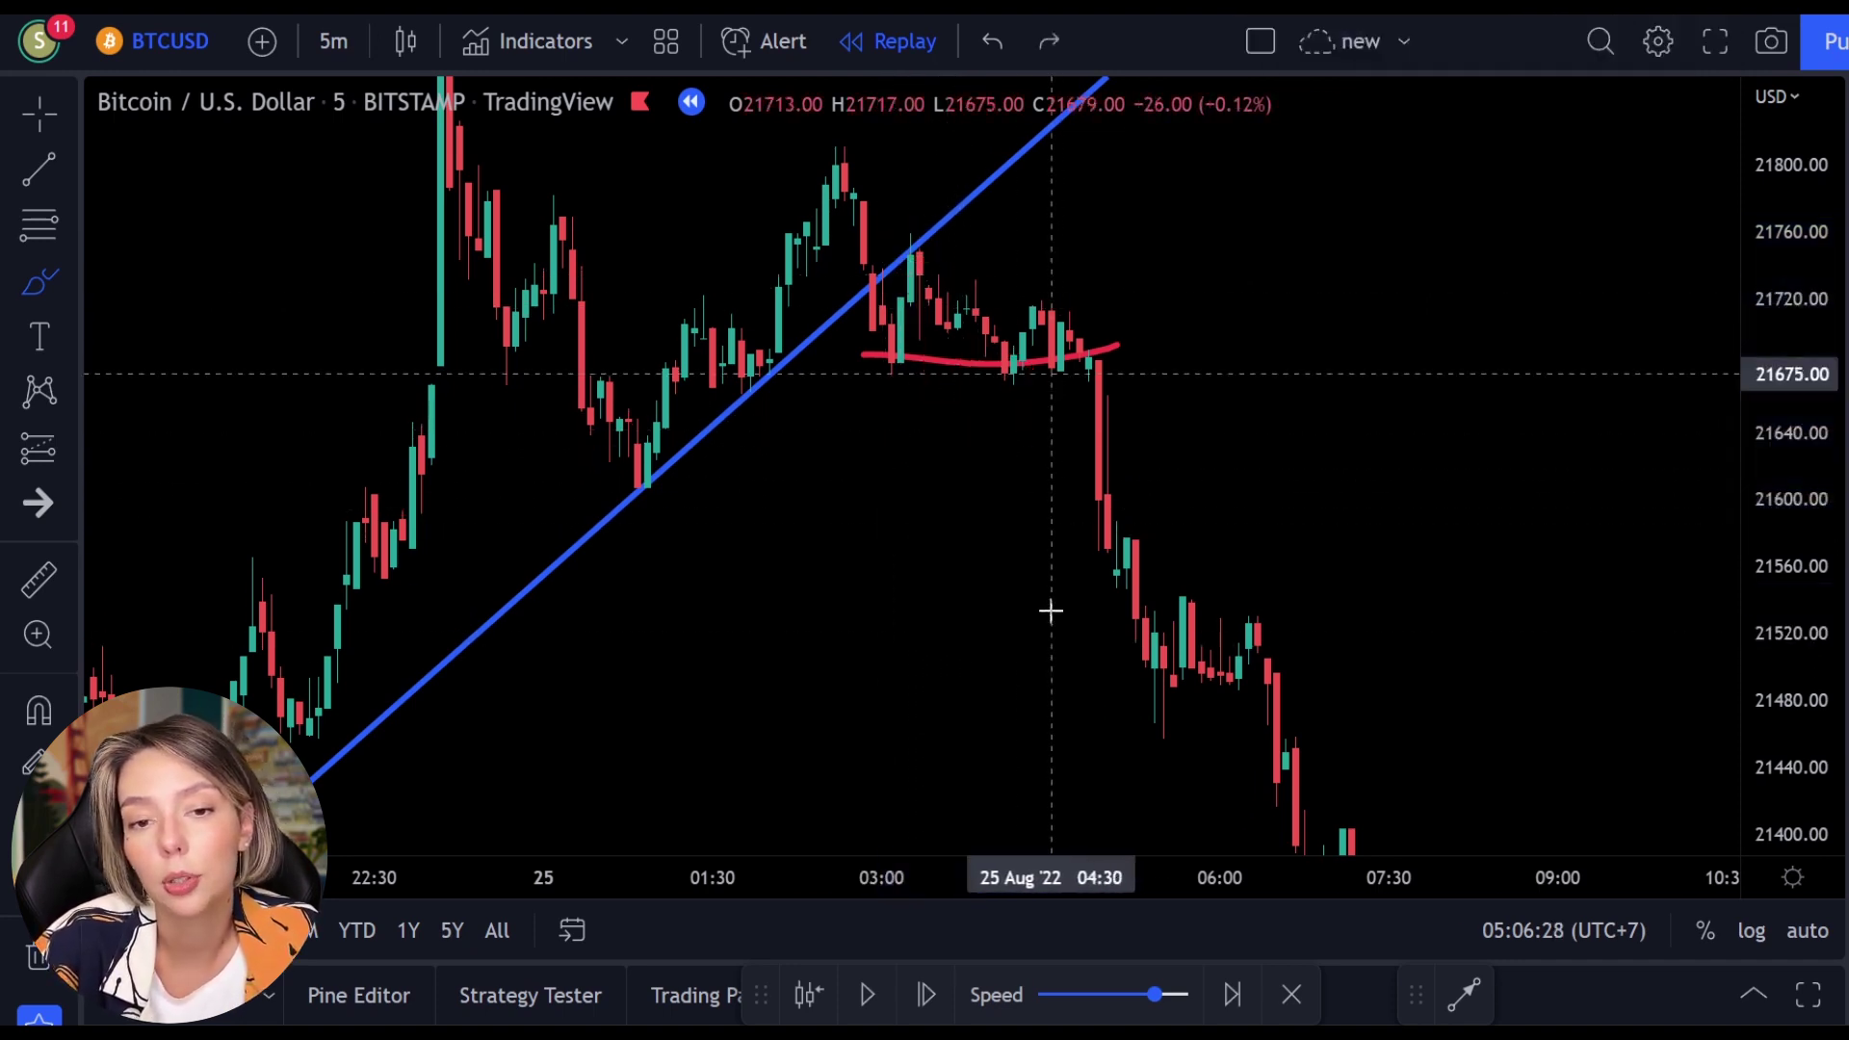
pyautogui.hotkey('ctrl', 'z')
# - Brush a long downward arrow alongside the falling candles after 05:00 and delete it
pyautogui.moveTo(1096, 276)
pyautogui.mouseDown()
pyautogui.moveTo(1486, 548)
pyautogui.moveTo(1540, 639)
pyautogui.moveTo(1527, 487)
pyautogui.moveTo(1515, 652)
pyautogui.moveTo(1332, 513)
pyautogui.mouseUp()
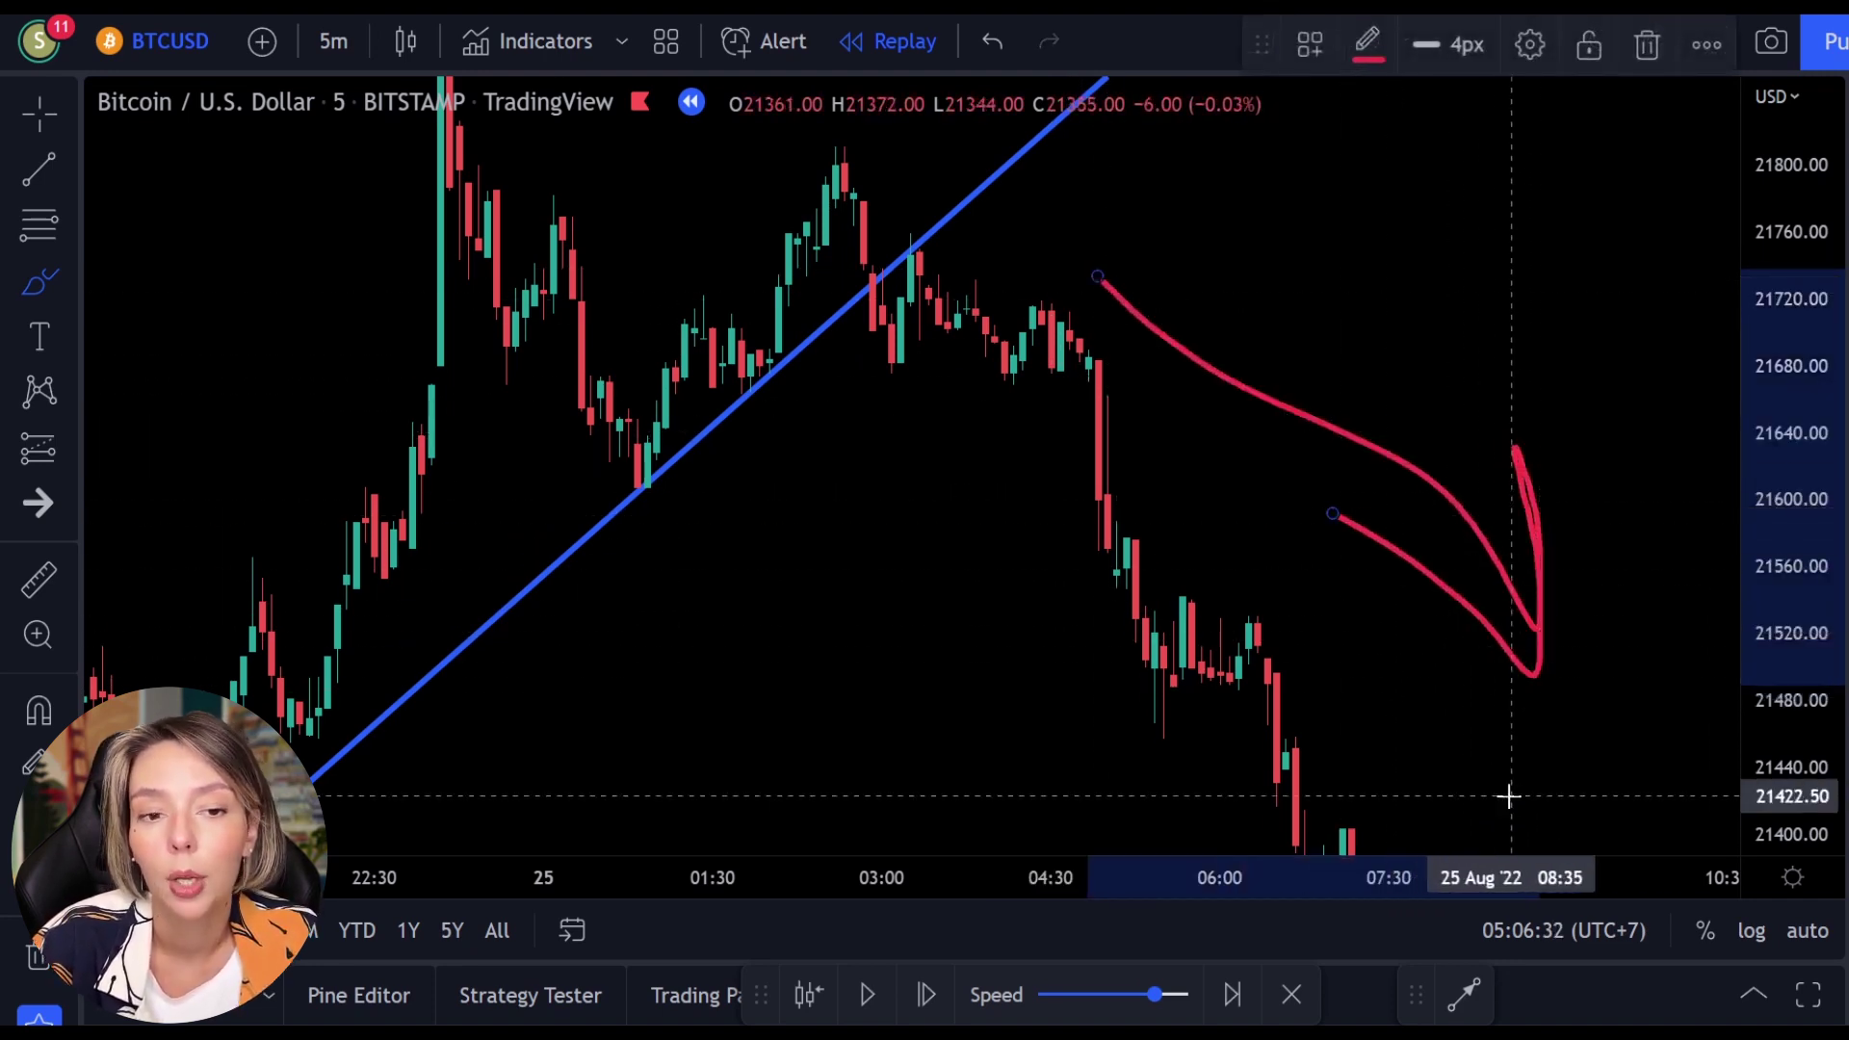
pyautogui.press('Delete')
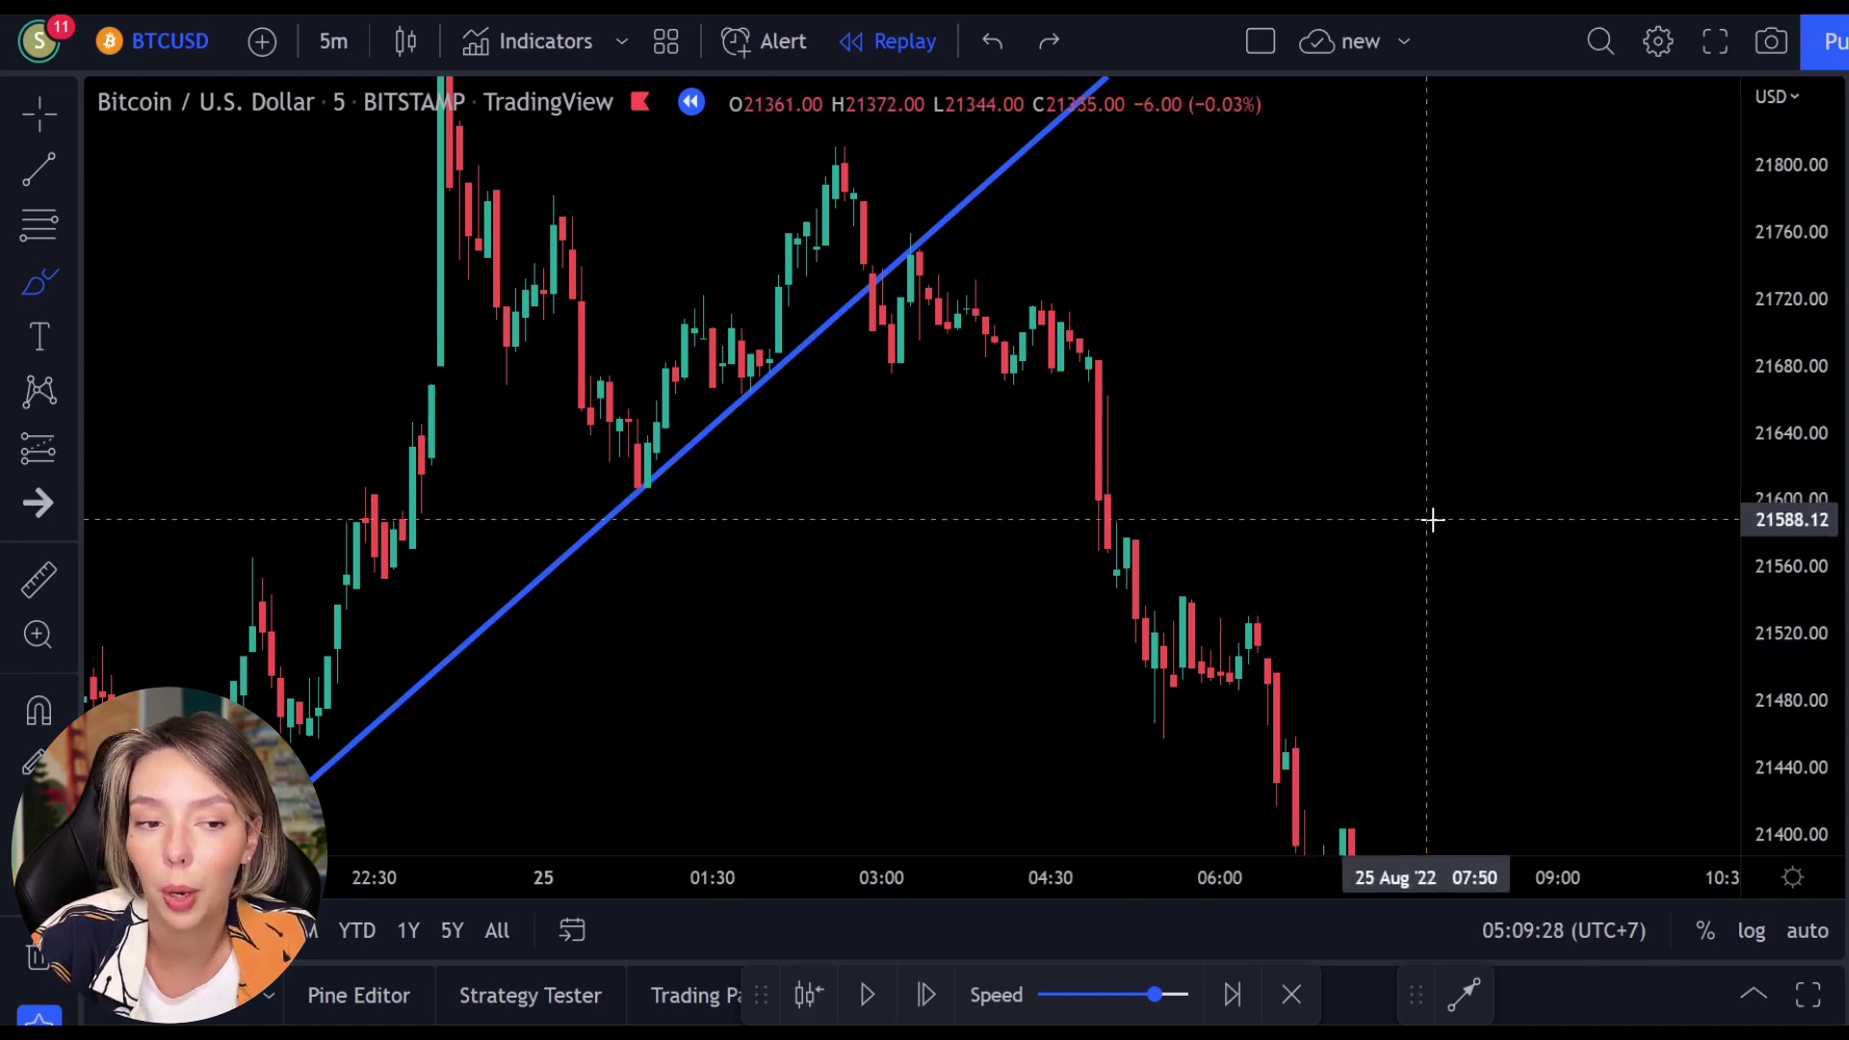
pyautogui.moveTo(1776, 337); pyautogui.dragTo(1789, 448)
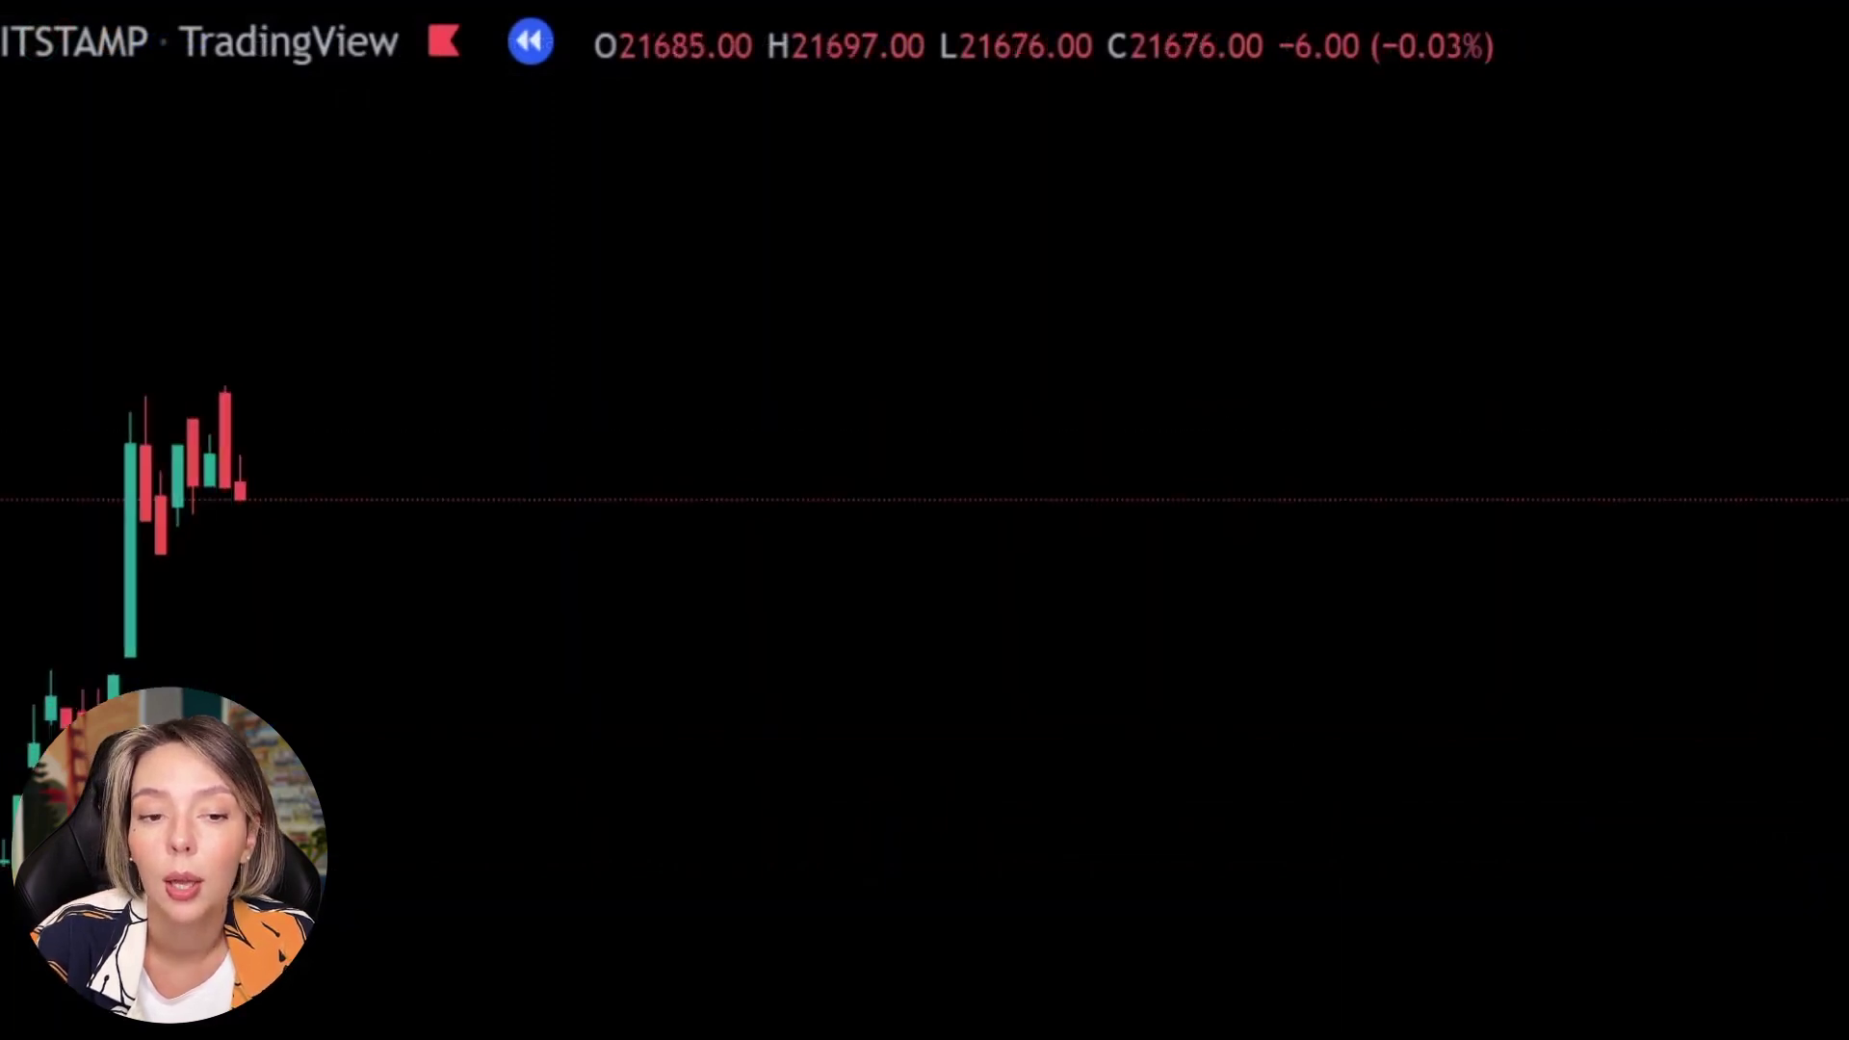
pyautogui.moveTo(1259, 963); pyautogui.dragTo(1833, 888)
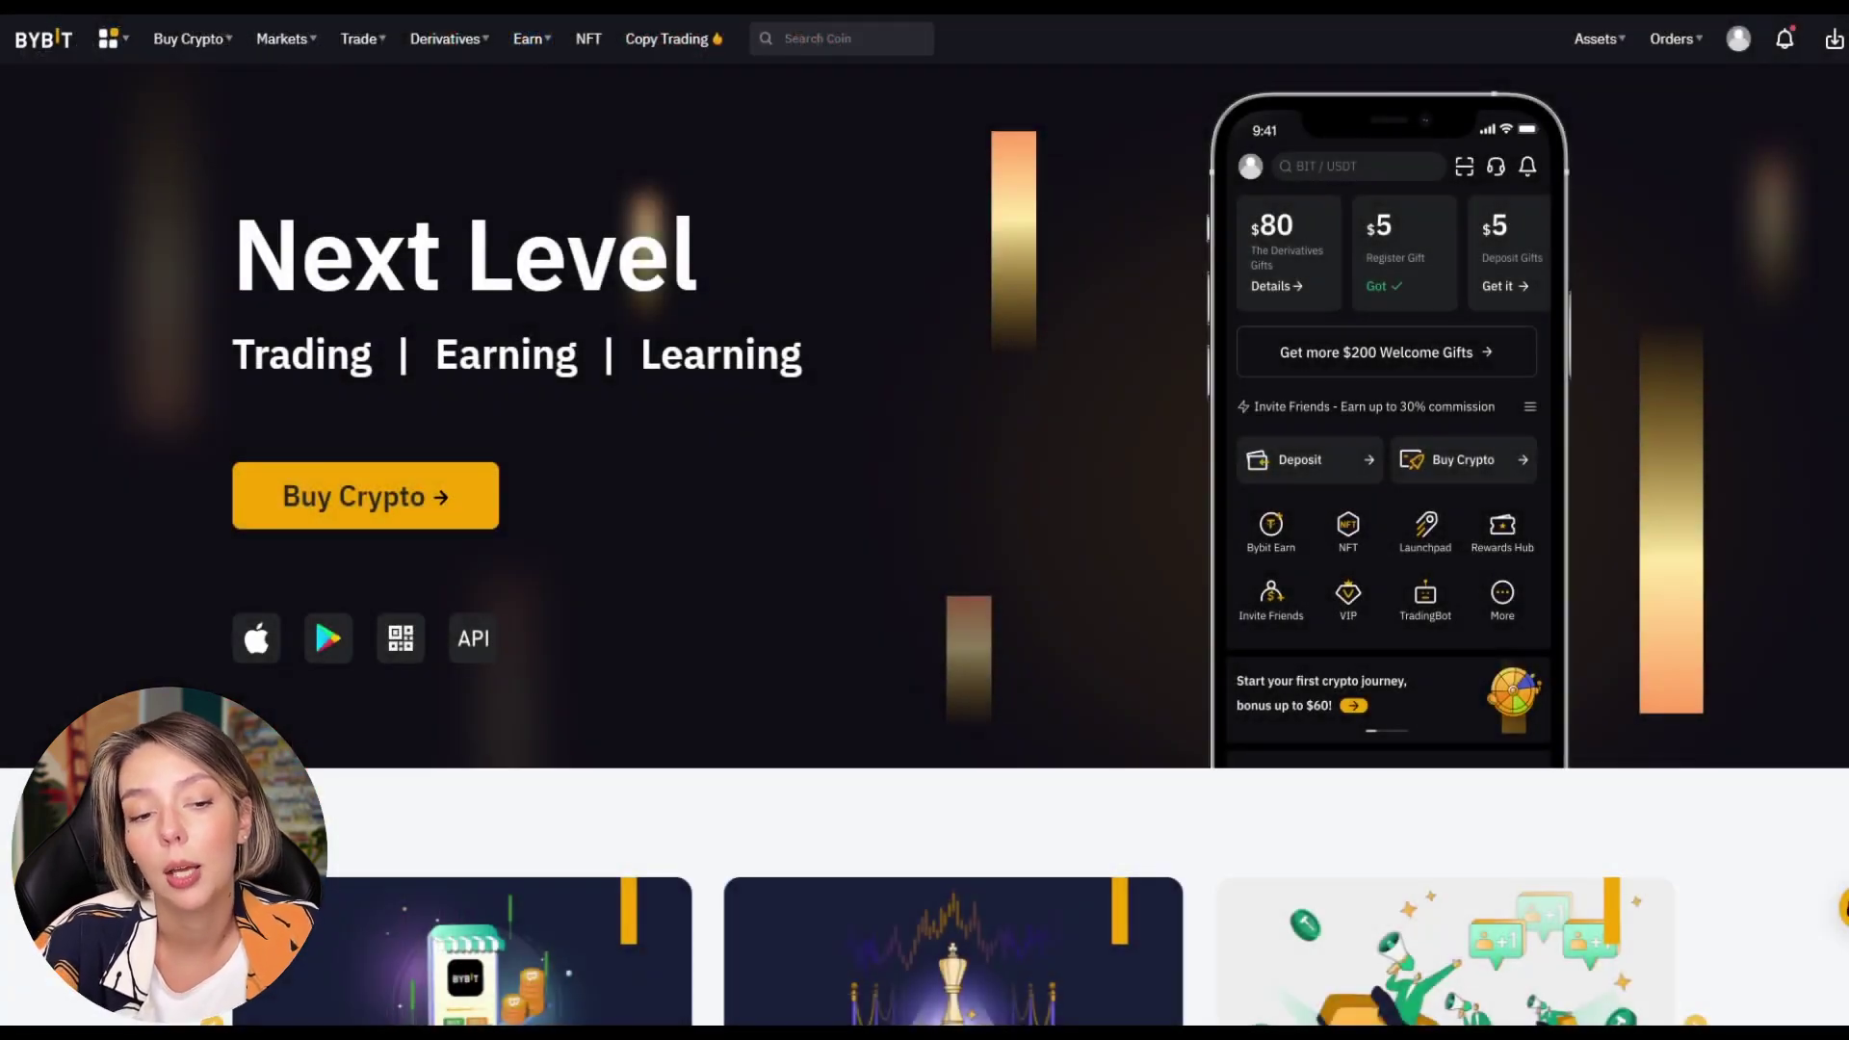
# - Switch to the Bybit home page and look over its market listings and product suite
pyautogui.scroll(-5, 1042, 254)
pyautogui.scroll(-12, 1037, 318)
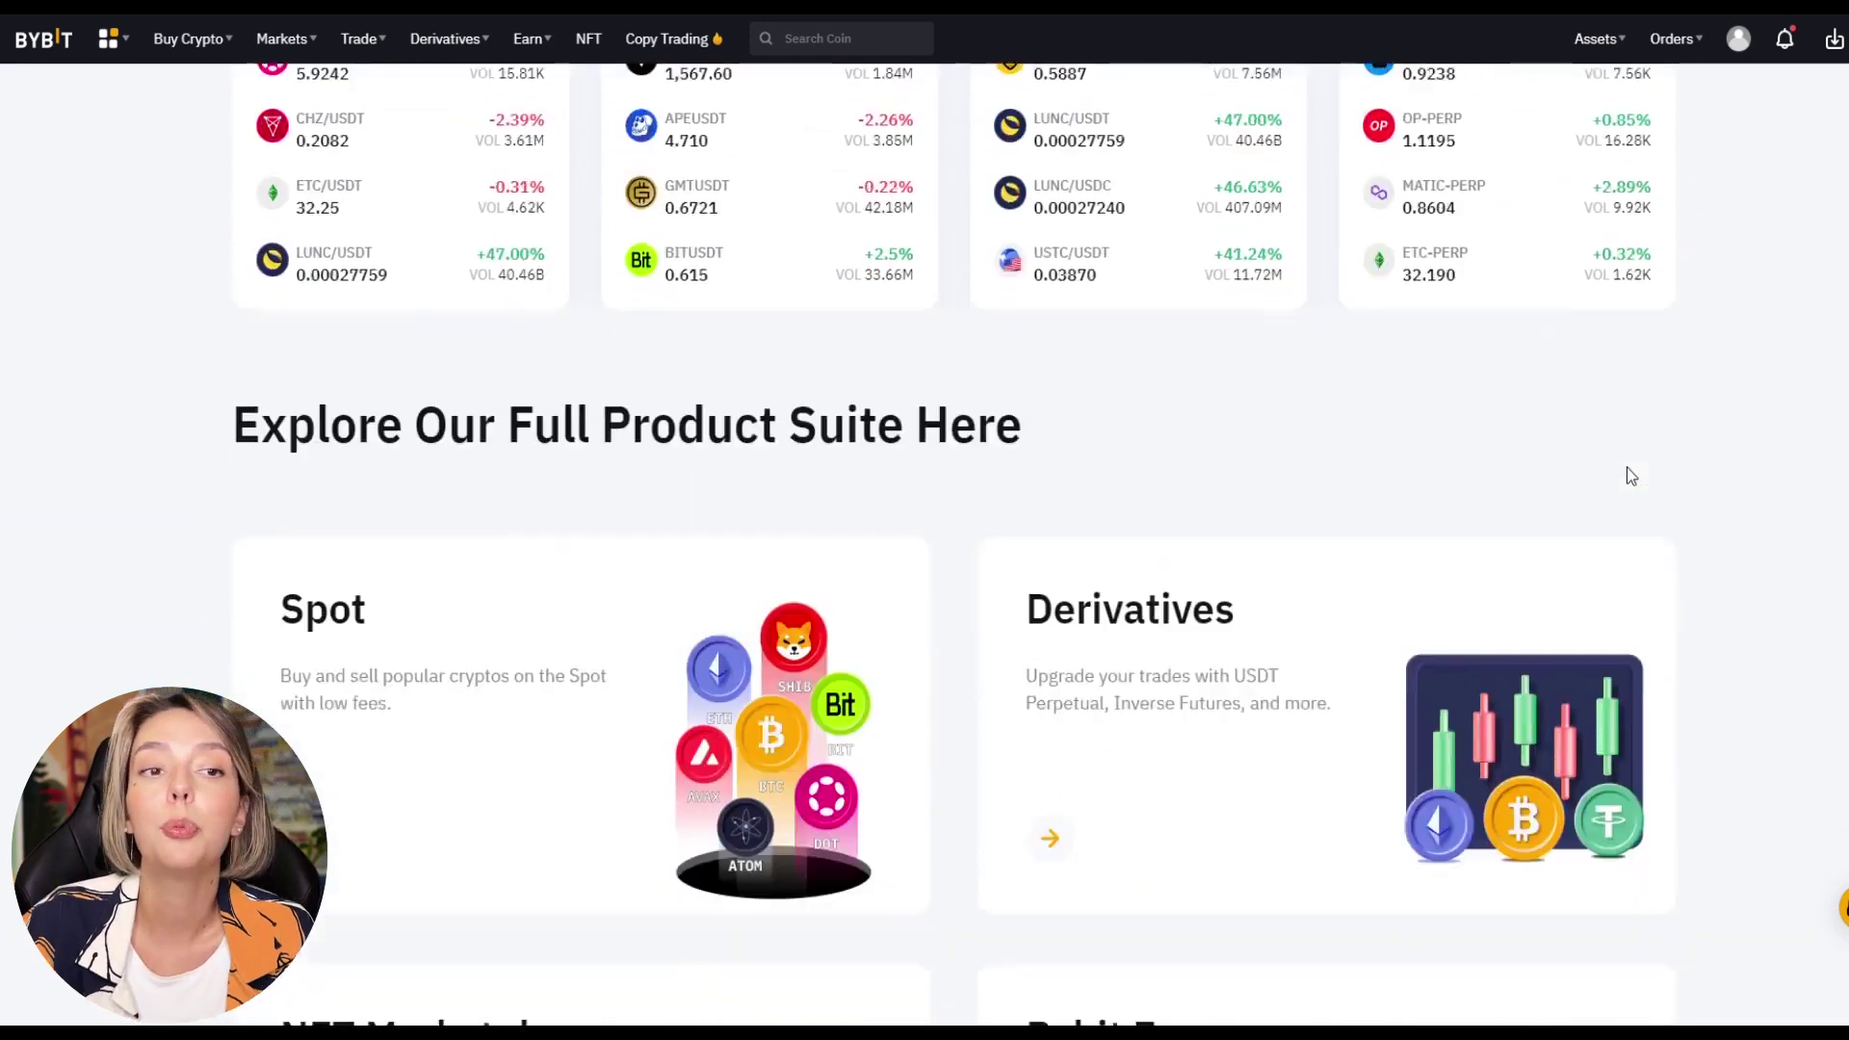
pyautogui.scroll(18, 1626, 466)
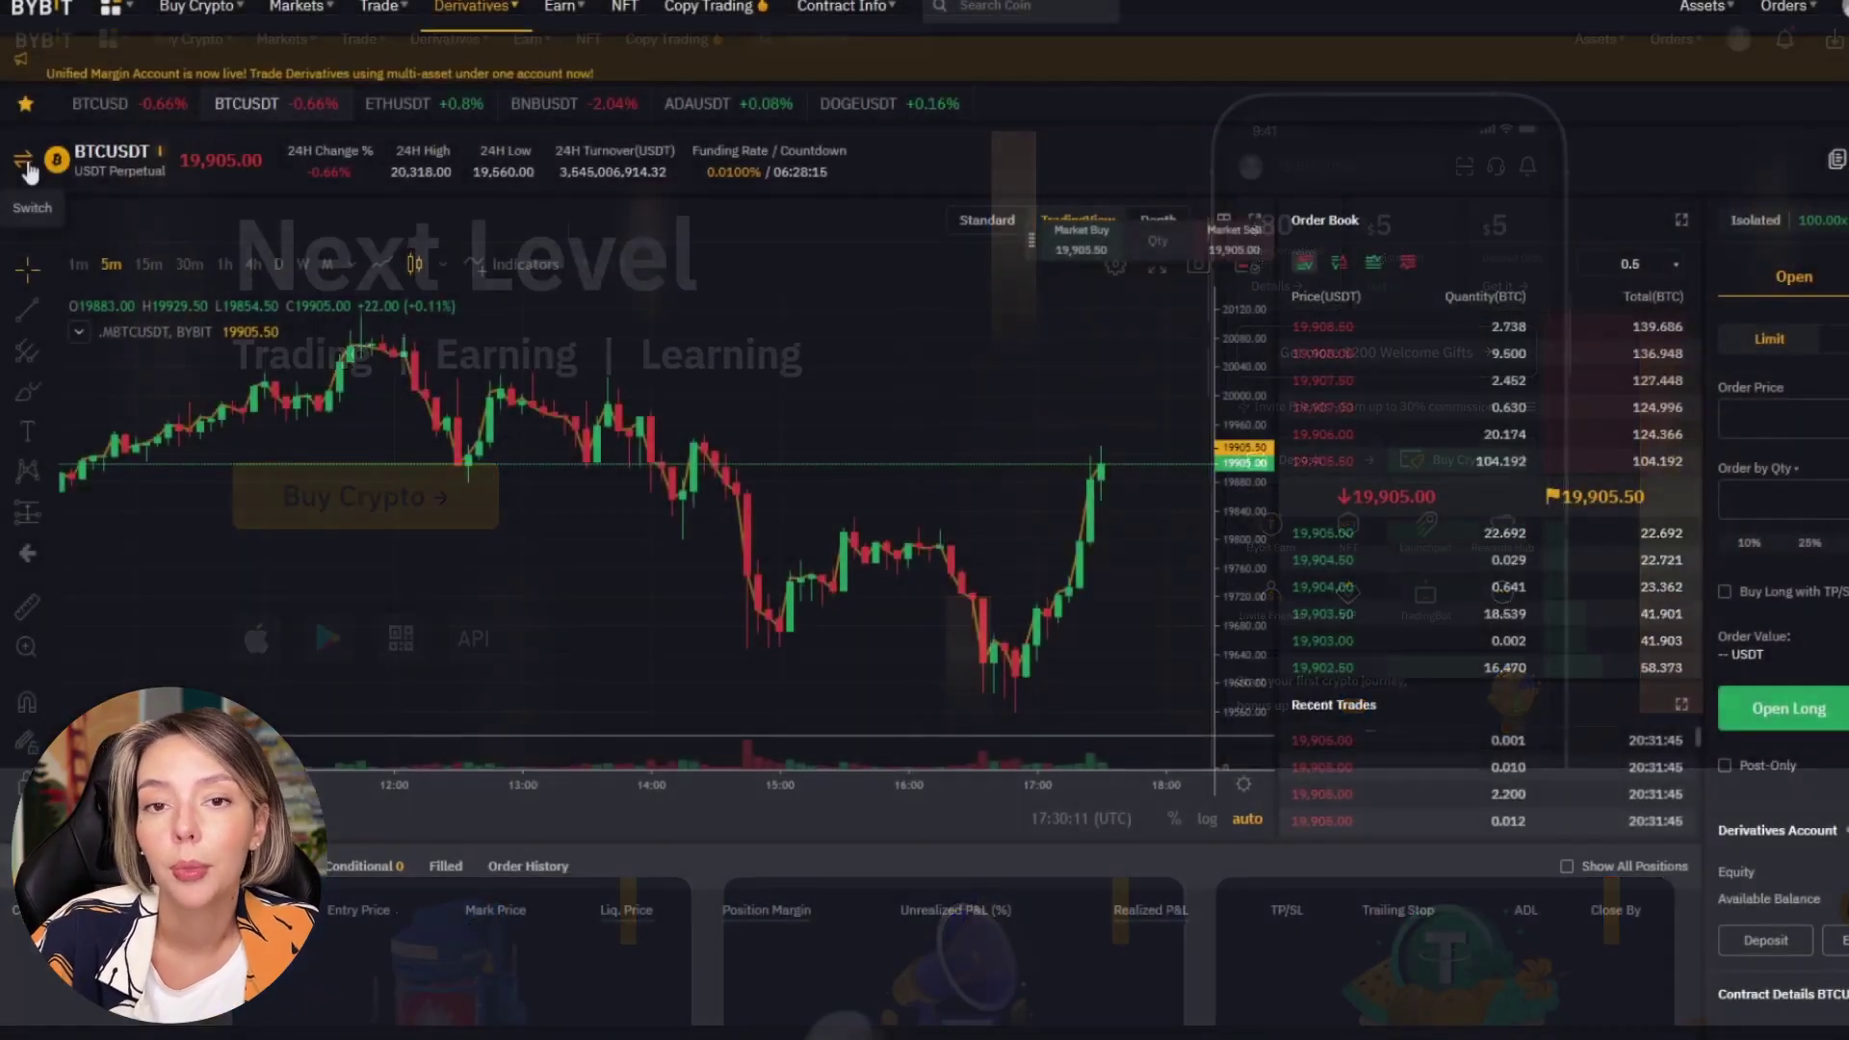
# - Browse the USDT Perpetual contracts available from the BTCUSDT derivatives page and close the list
pyautogui.click(96, 159)
pyautogui.scroll(-20, 154, 462)
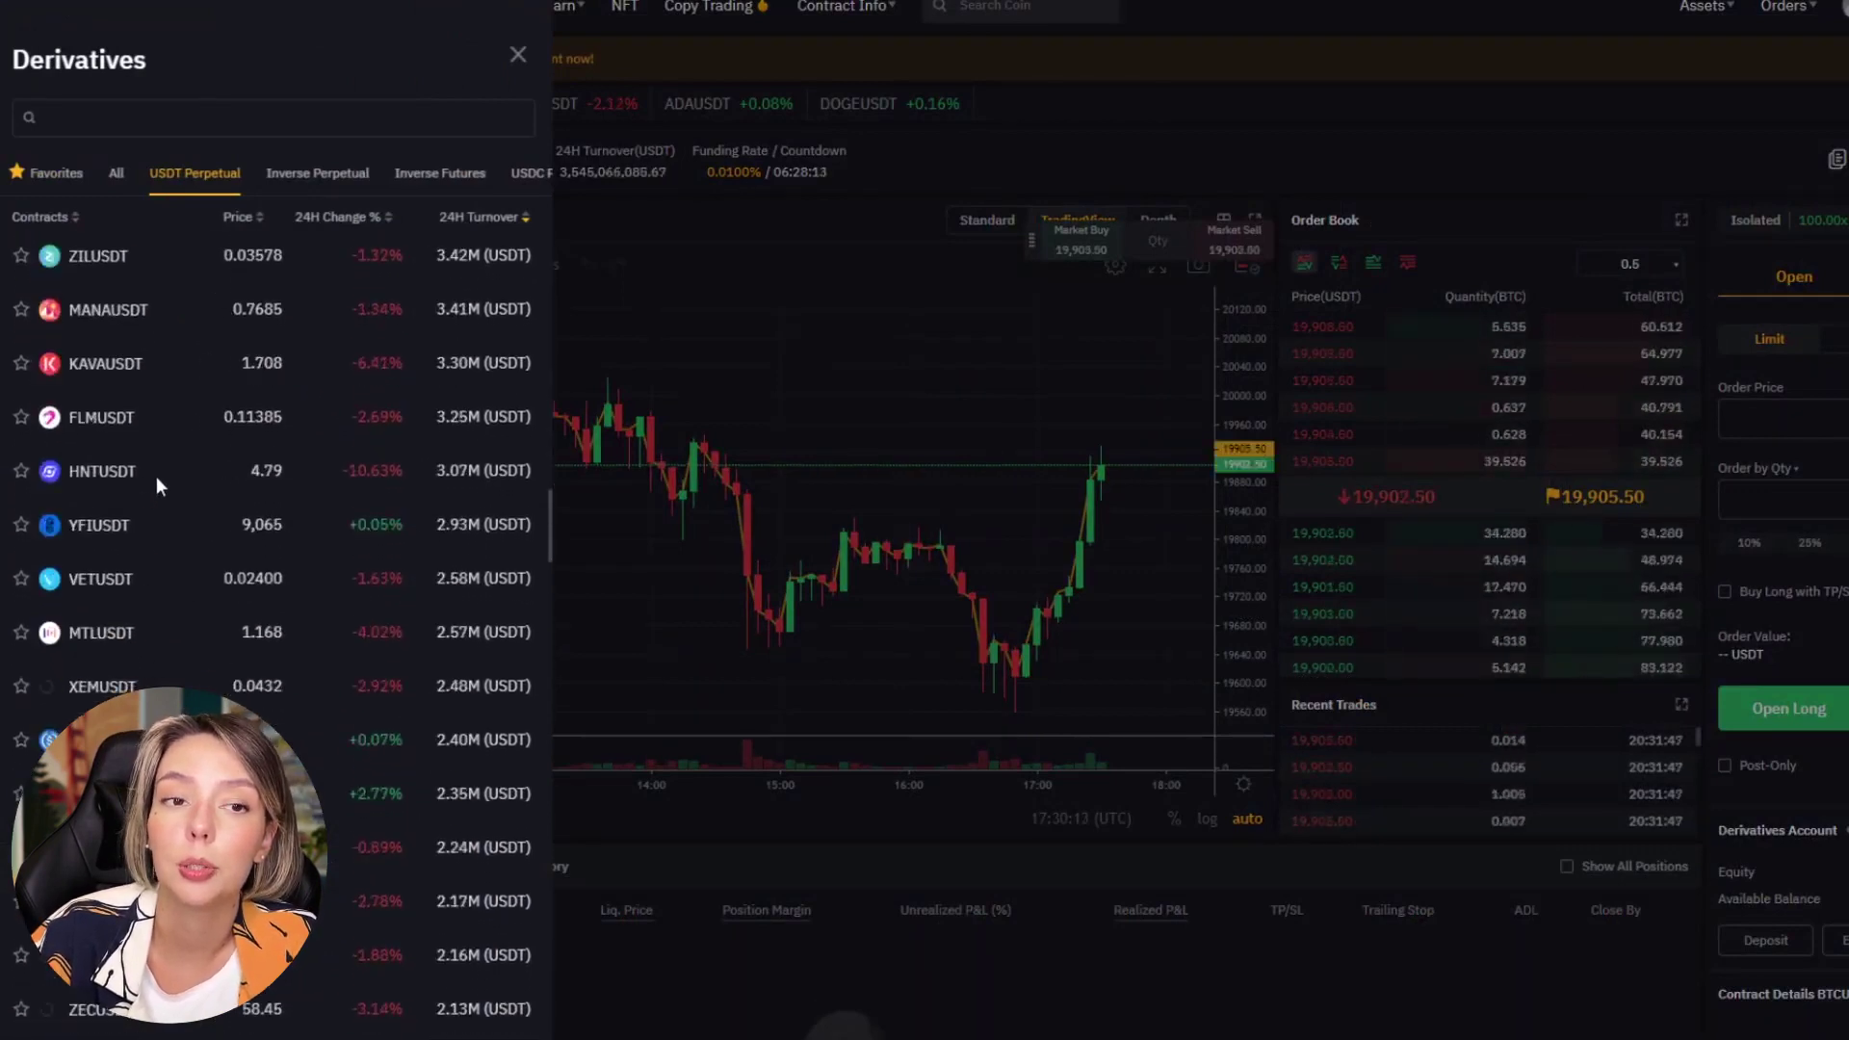
pyautogui.scroll(-10, 163, 482)
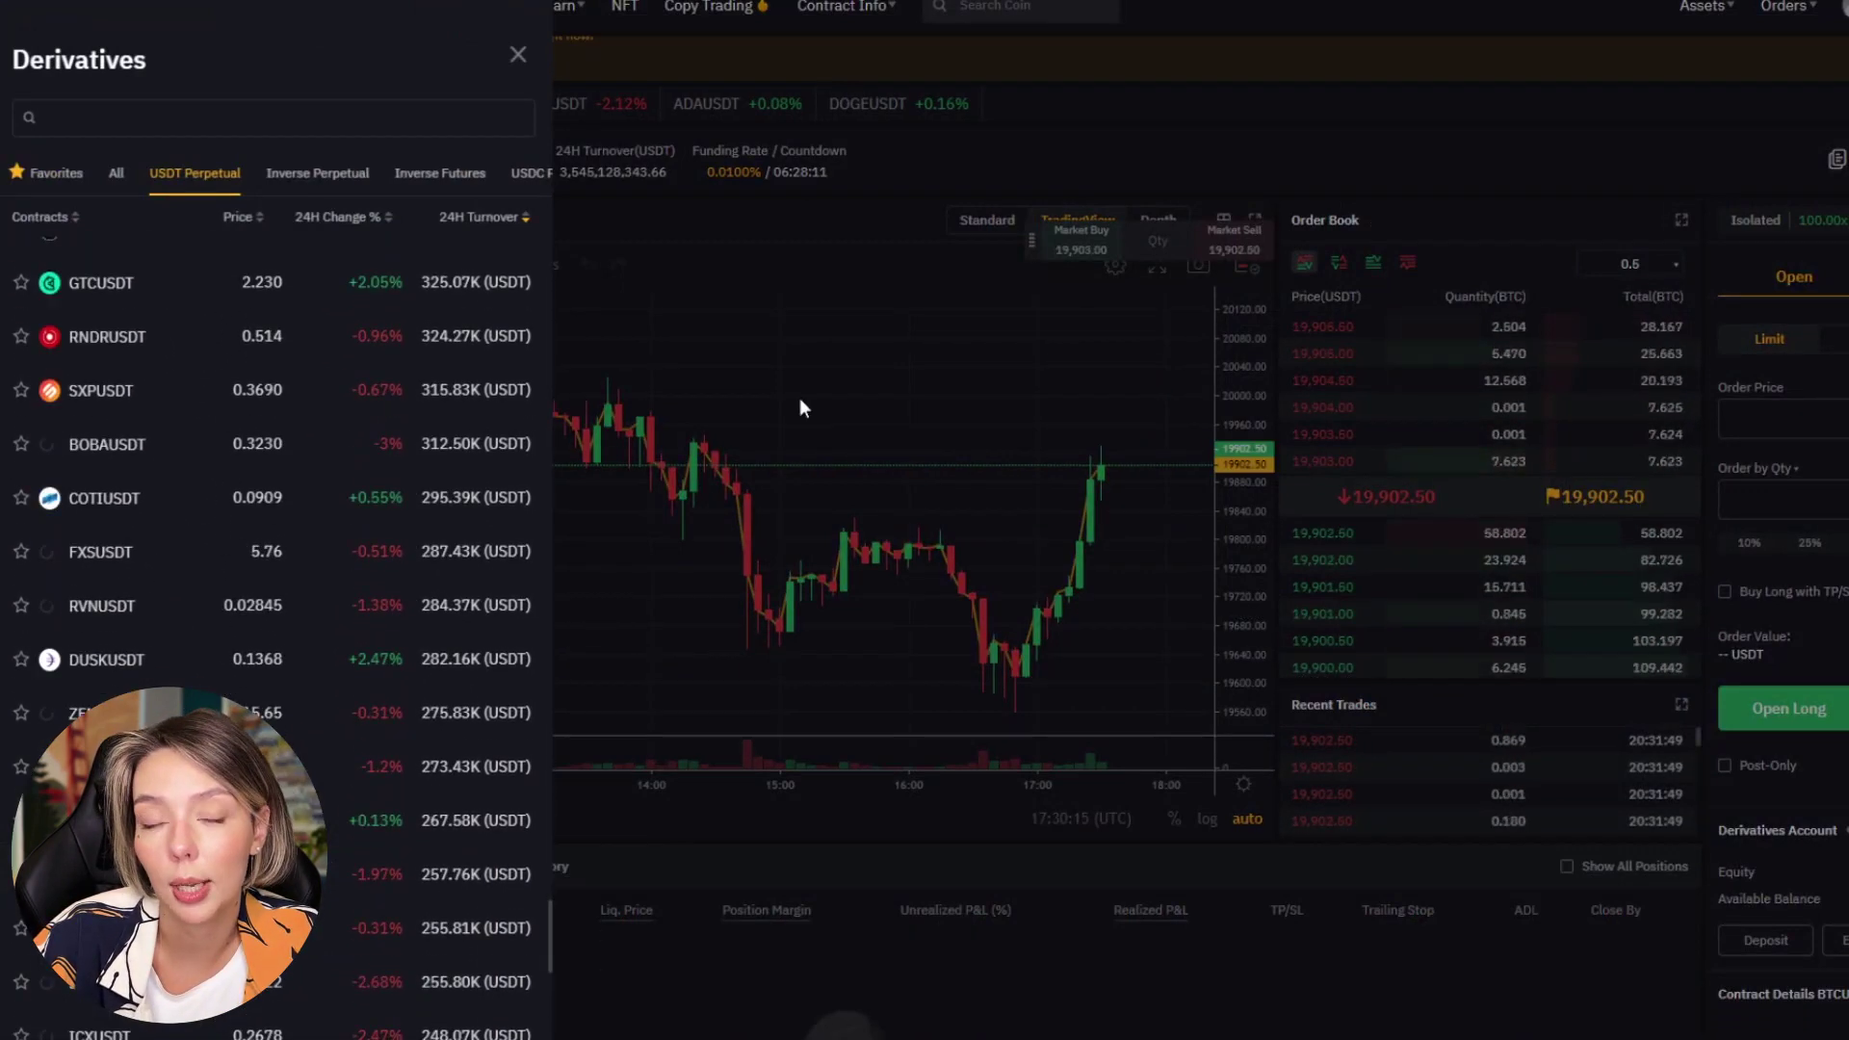
pyautogui.click(782, 429)
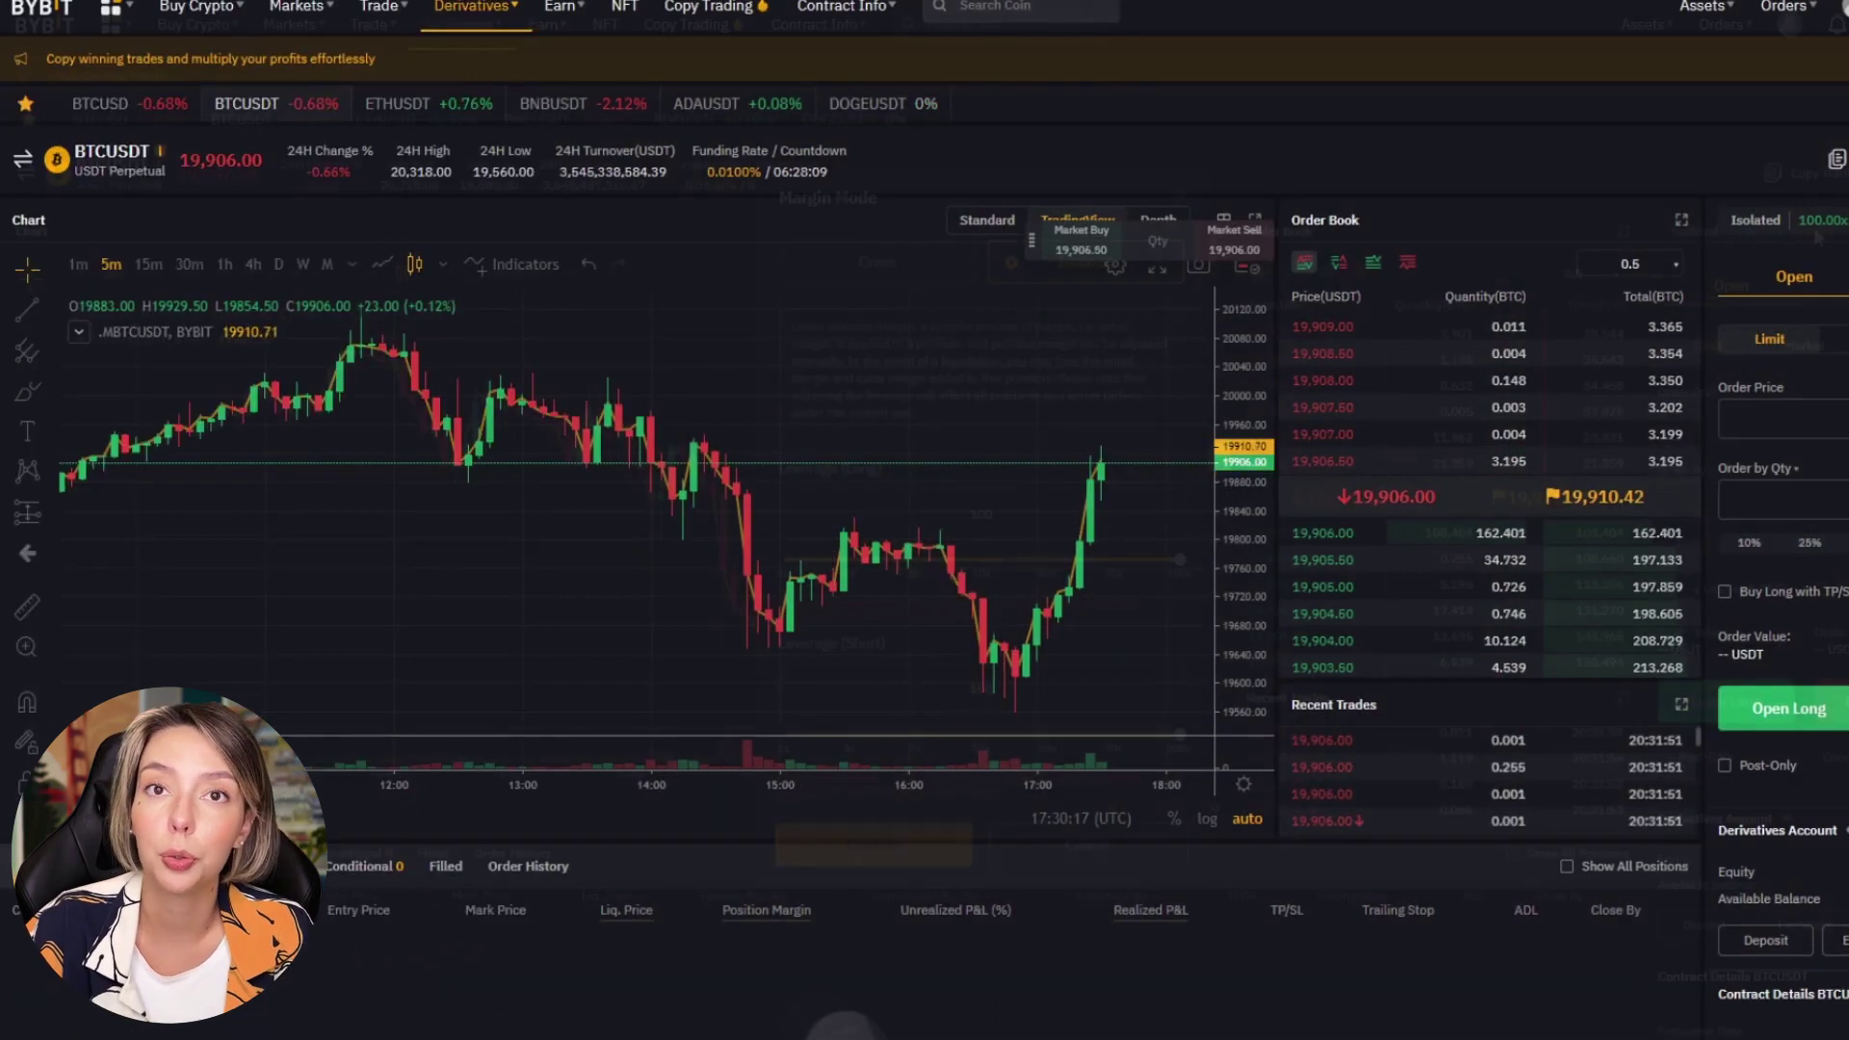
# - Try a long leverage of 10x in isolated margin mode and cancel the change
pyautogui.moveTo(1180, 559); pyautogui.dragTo(1001, 559)
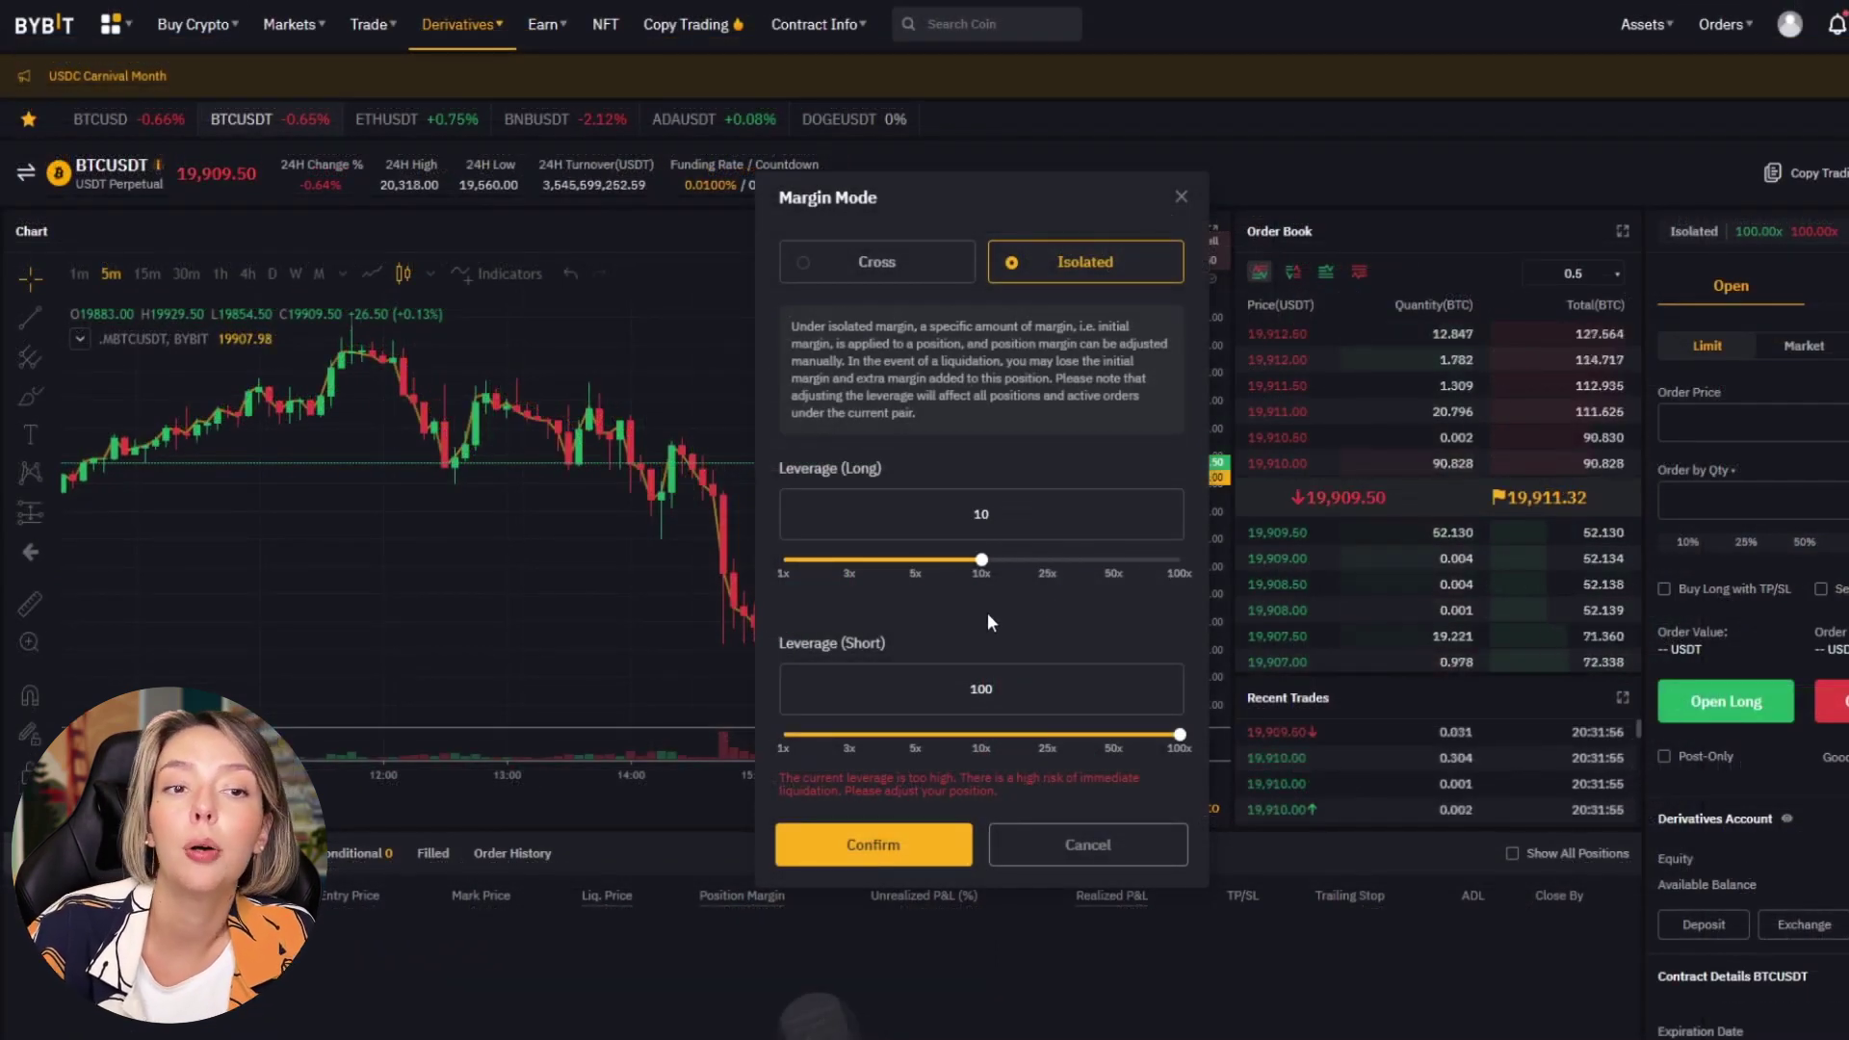
pyautogui.click(1093, 842)
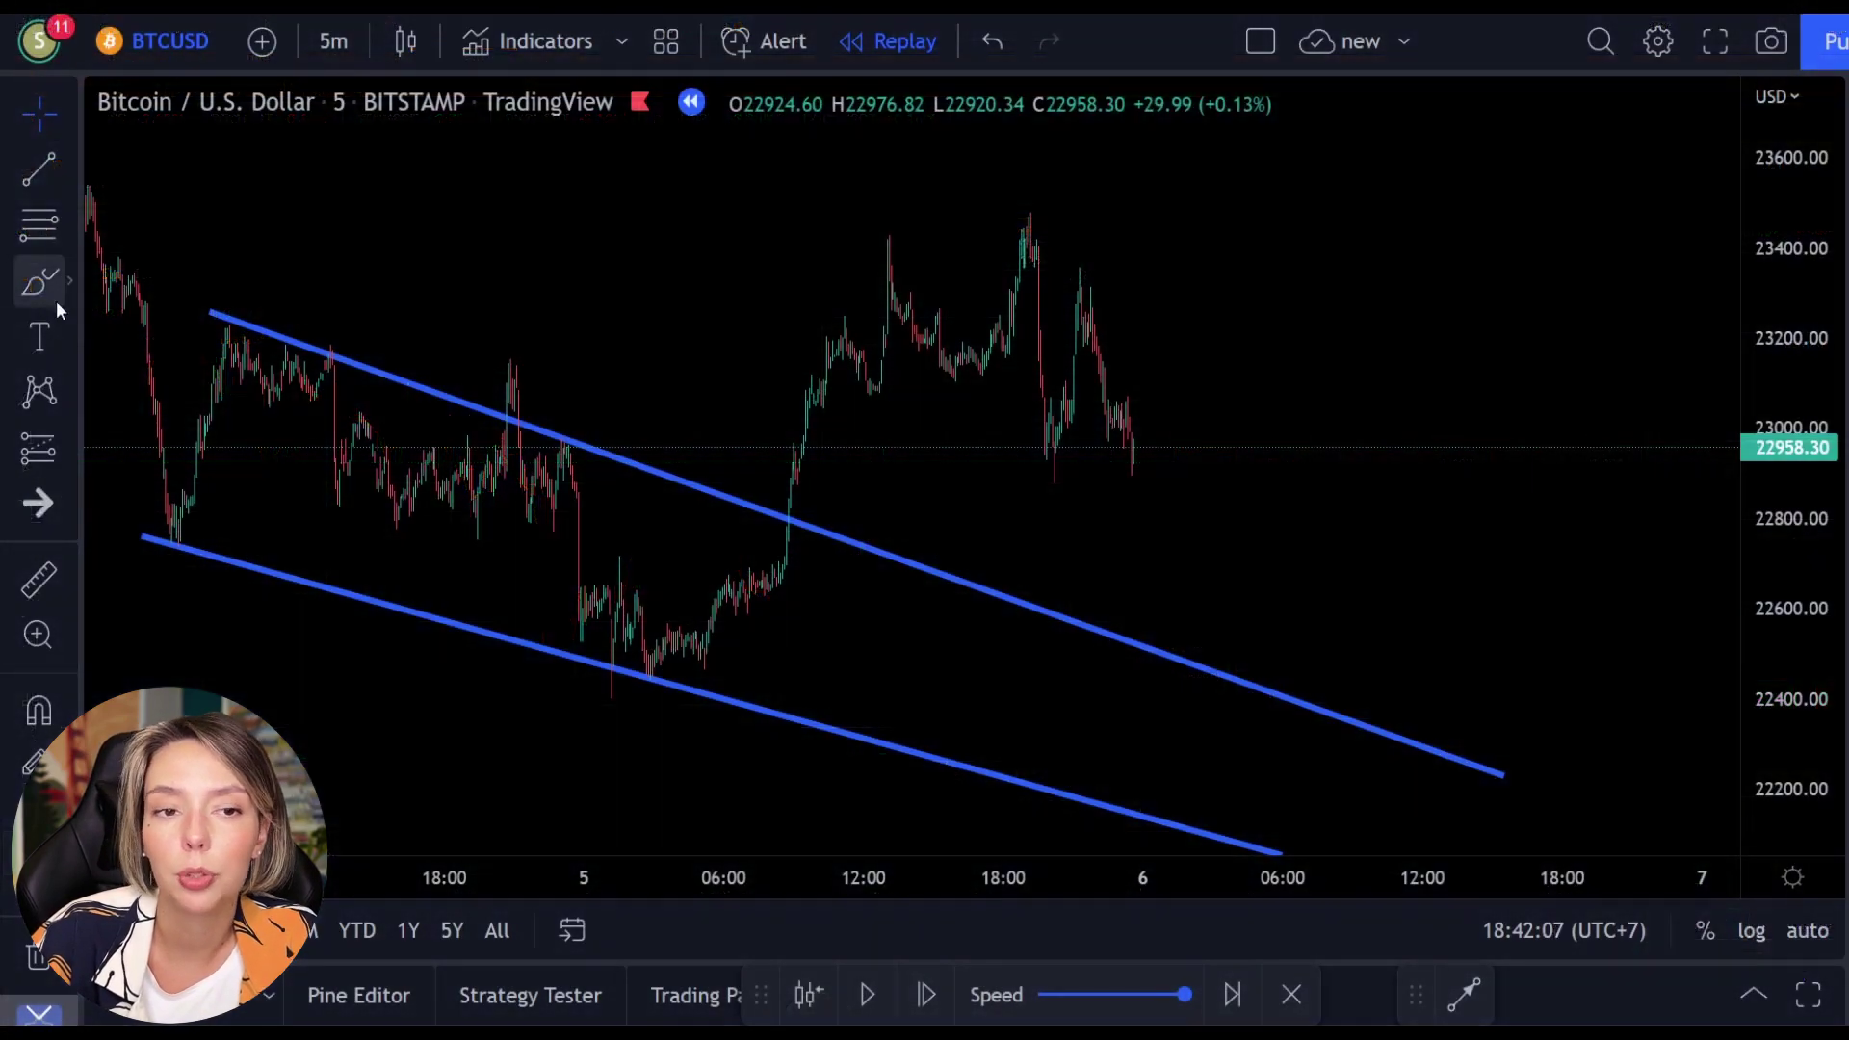
# - On the TradingView falling wedge chart, brush a zigzag path retesting the upper line twice before rising to the peak, and undo it
pyautogui.click(50, 293)
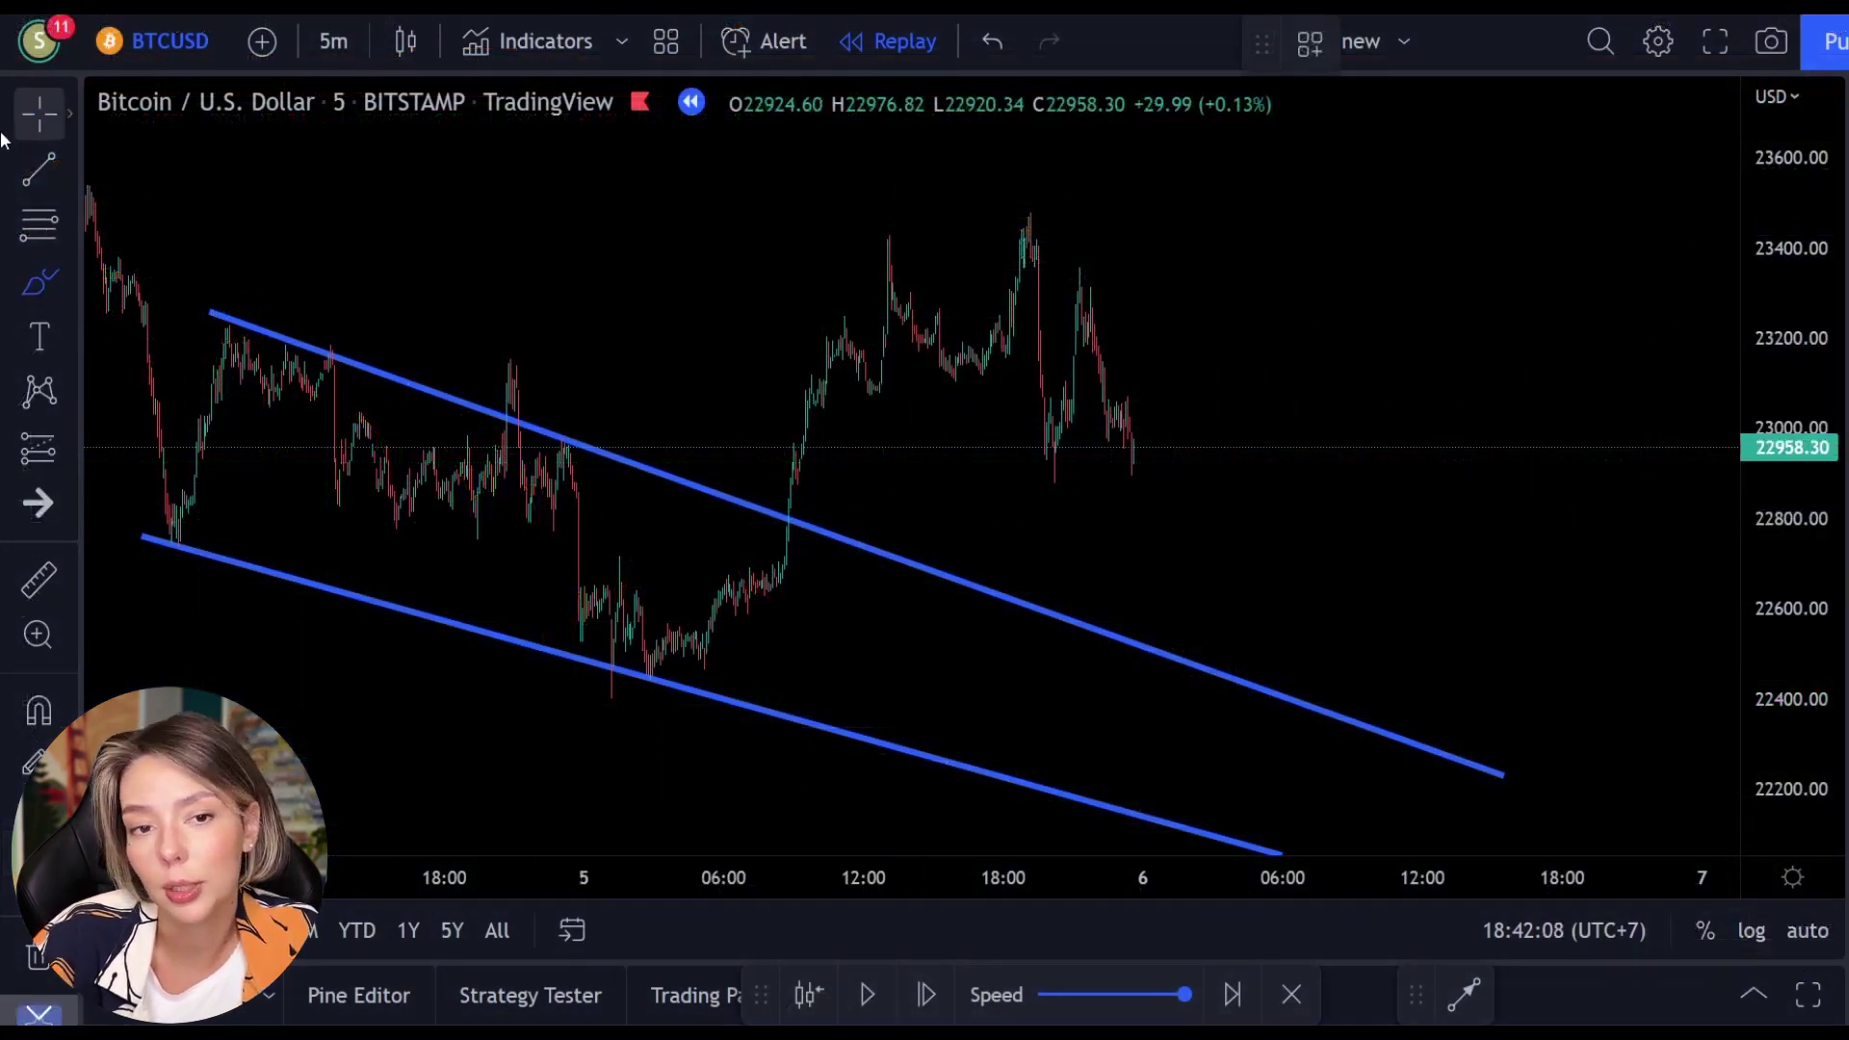
pyautogui.moveTo(1258, 269); pyautogui.dragTo(1136, 165)
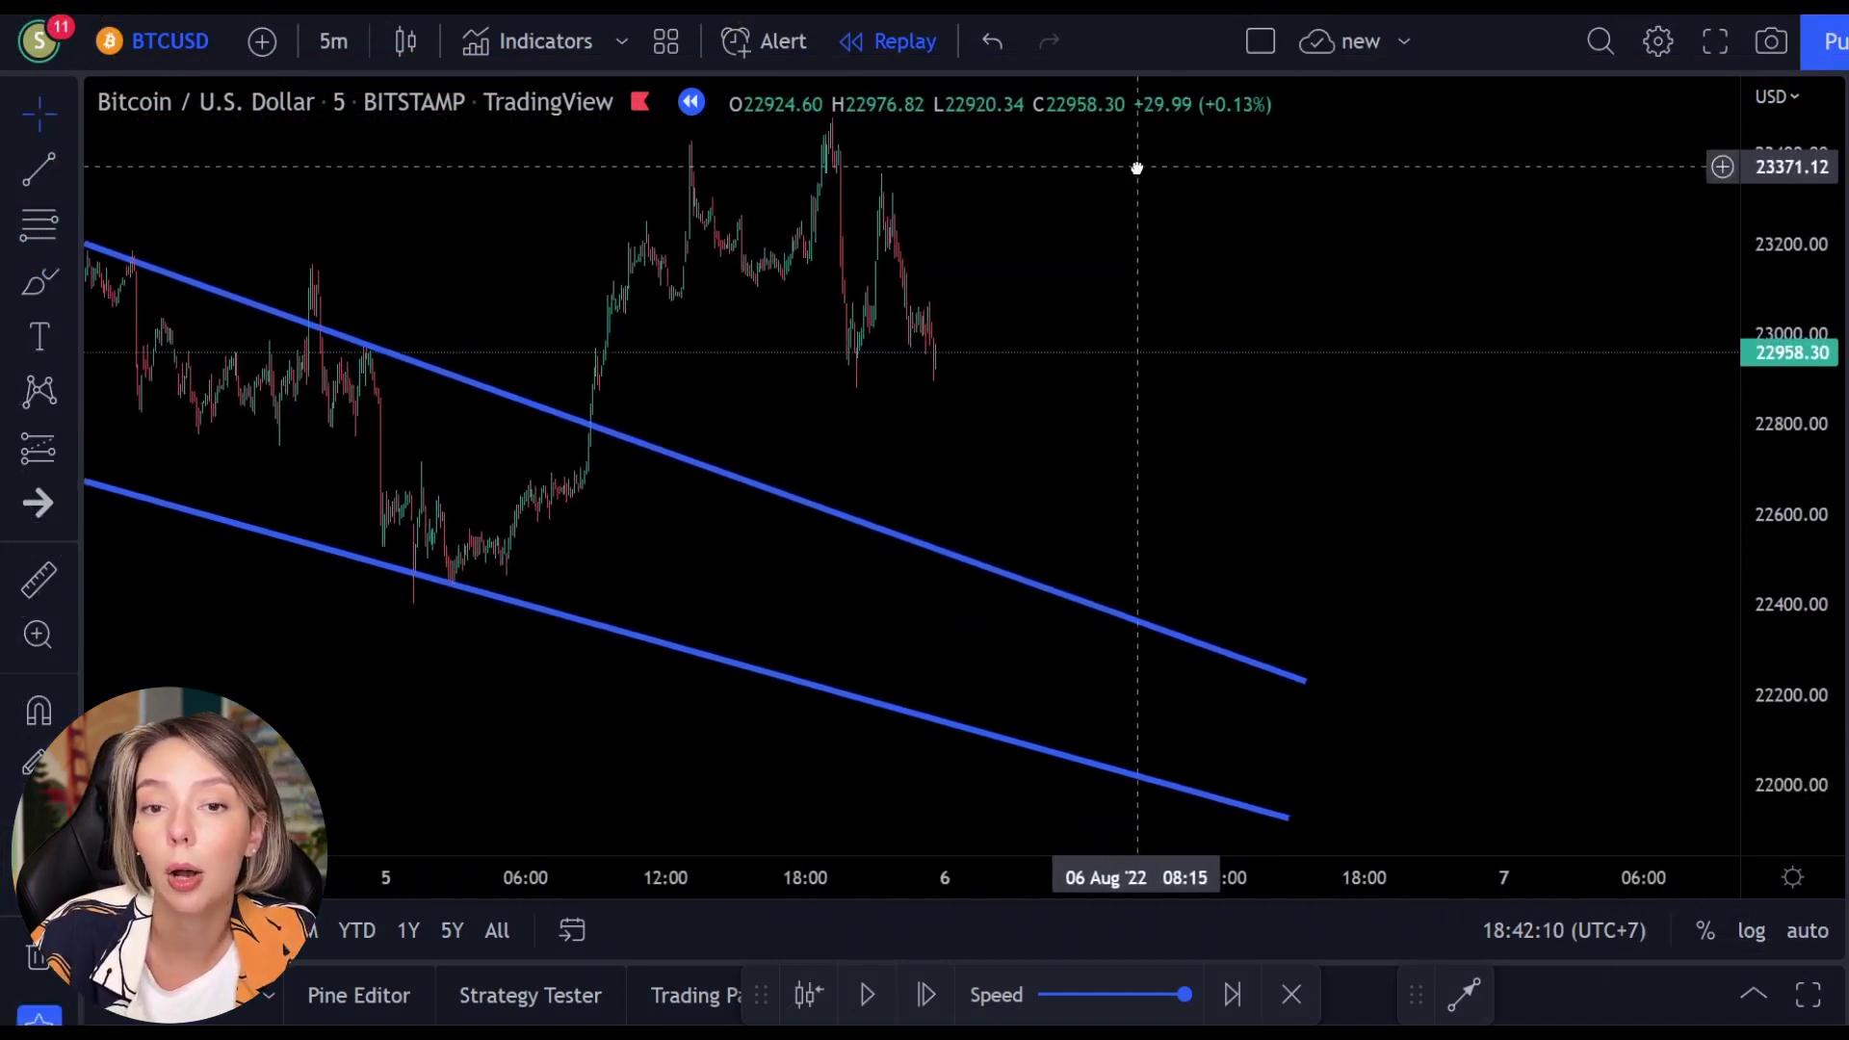
pyautogui.click(66, 291)
pyautogui.moveTo(580, 438)
pyautogui.mouseDown()
pyautogui.moveTo(598, 368)
pyautogui.moveTo(635, 392)
pyautogui.moveTo(700, 335)
pyautogui.moveTo(717, 476)
pyautogui.moveTo(862, 125)
pyautogui.mouseUp()
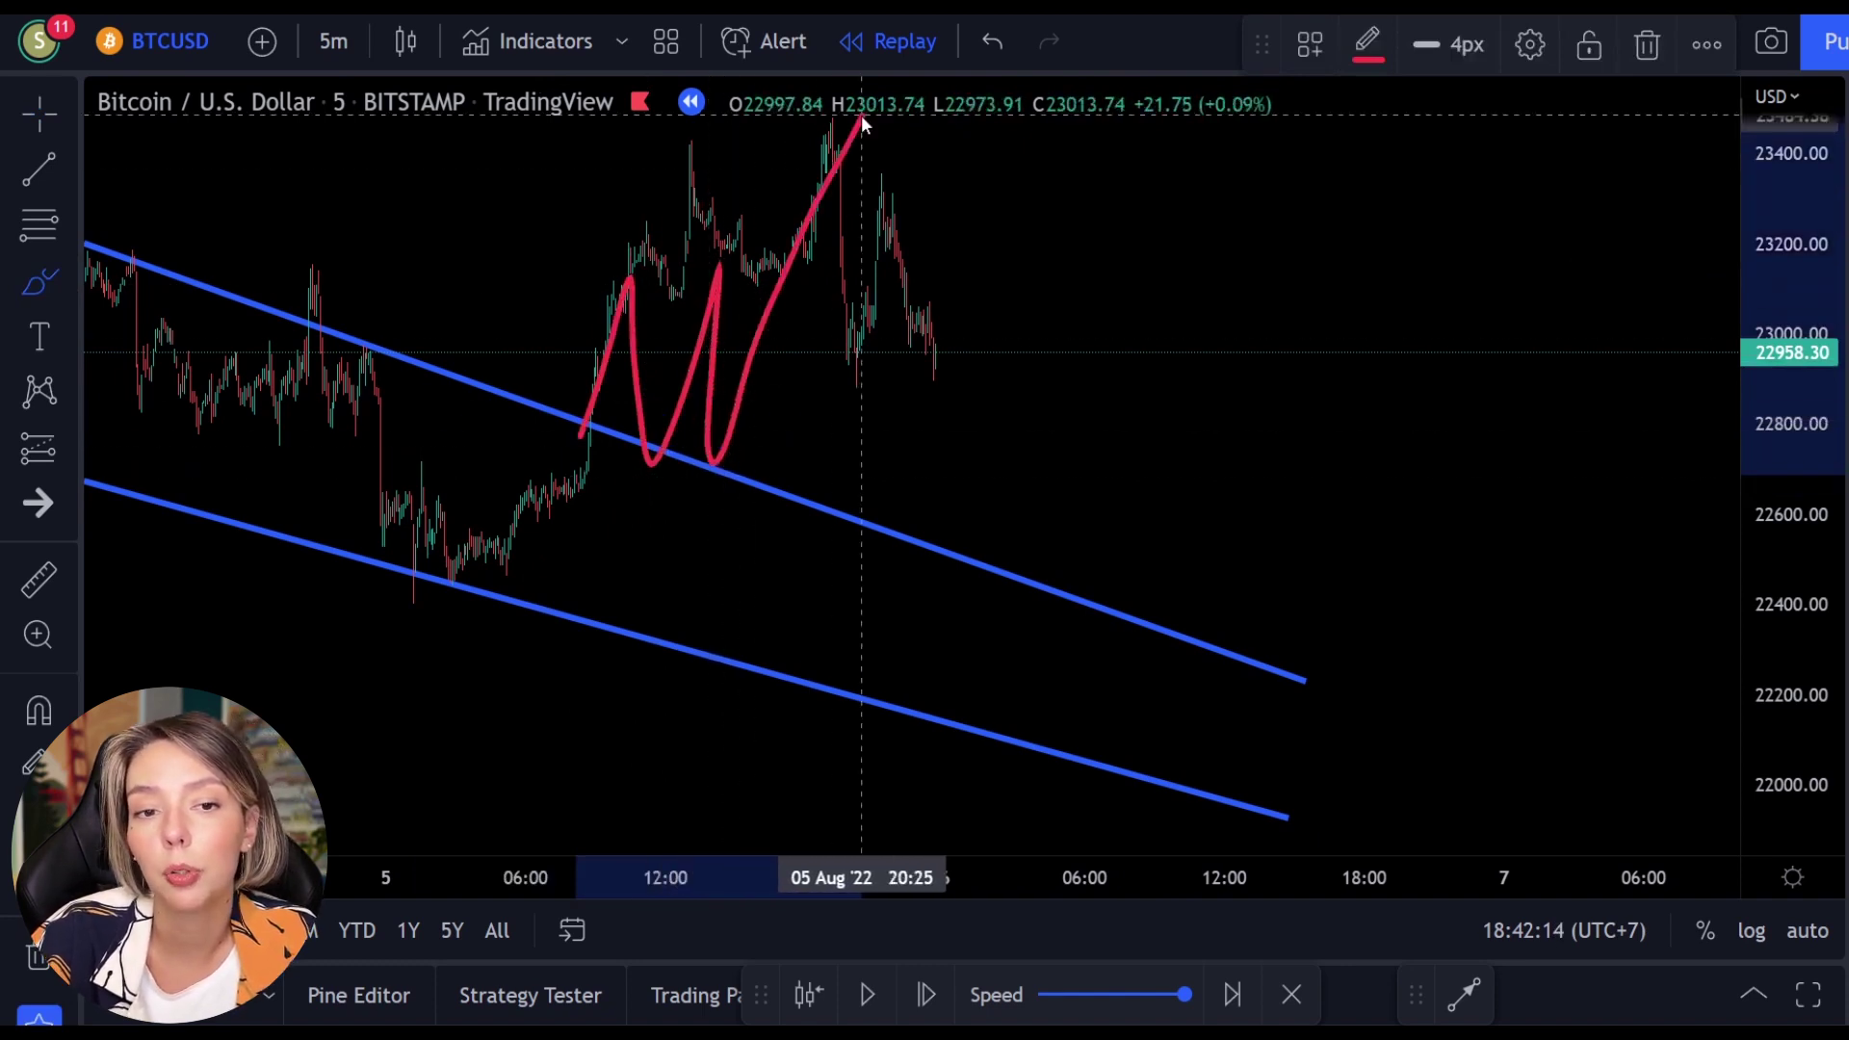
pyautogui.hotkey('ctrl', 'z')
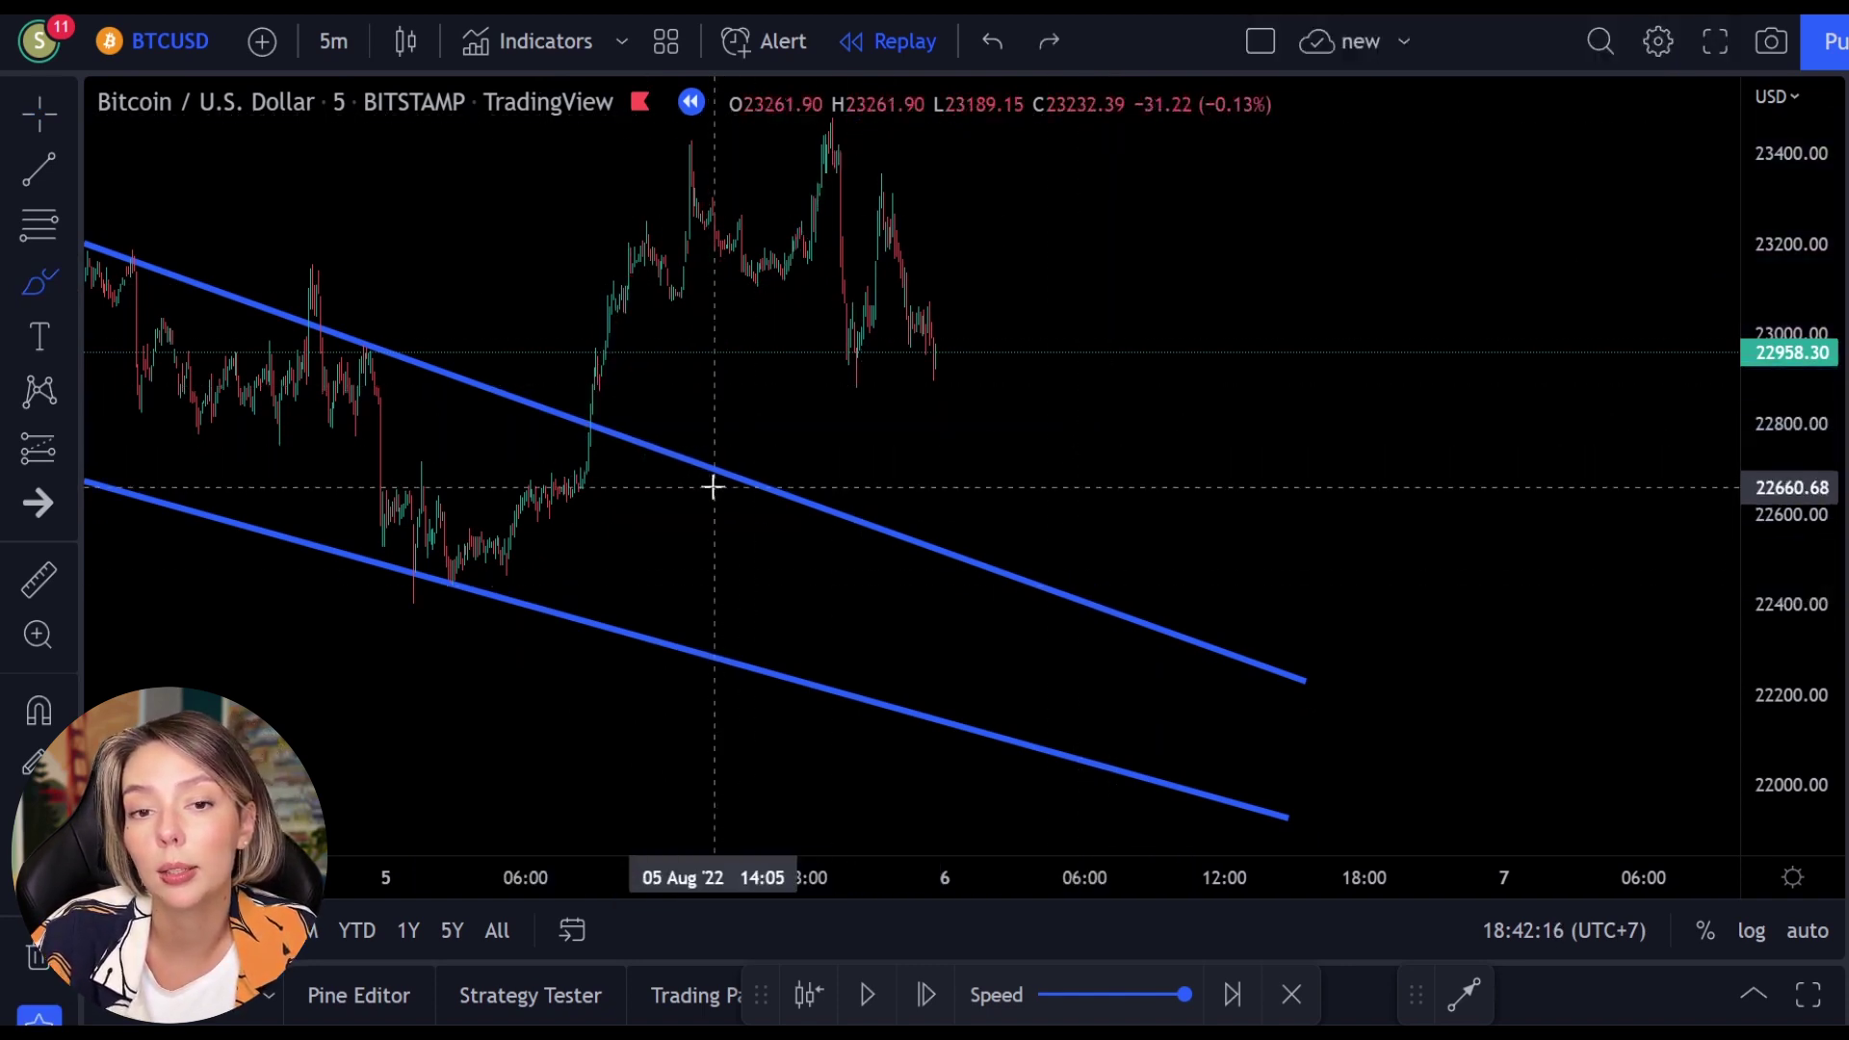
# - Brush marks at the wedge breakout candles and further along above the upper blue line, undoing them
pyautogui.moveTo(619, 408)
pyautogui.mouseDown()
pyautogui.moveTo(605, 470)
pyautogui.moveTo(607, 385)
pyautogui.mouseUp()
pyautogui.moveTo(770, 415)
pyautogui.mouseDown()
pyautogui.moveTo(832, 454)
pyautogui.moveTo(764, 448)
pyautogui.mouseUp()
pyautogui.hotkey('ctrl', 'z')
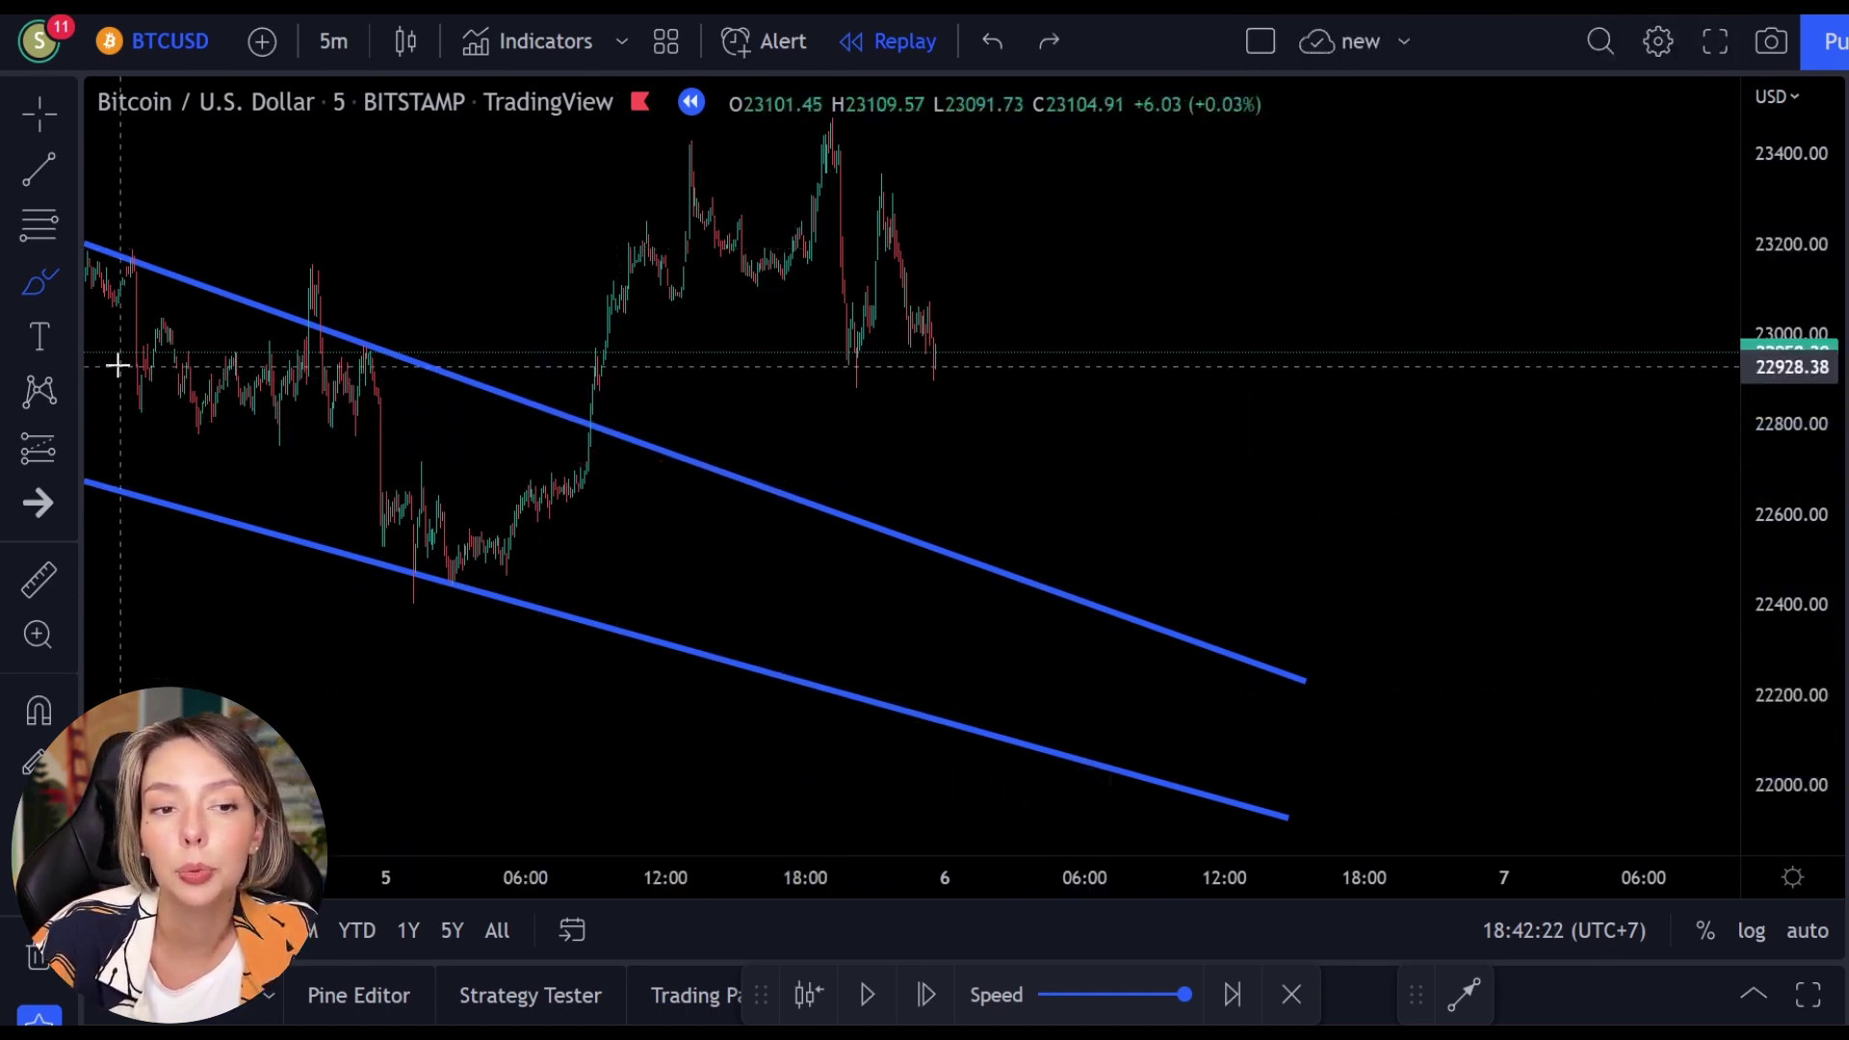
# - Draw a thin green rectangle as a support zone around 22,800, from the wedge breakout candle to early 7 August
pyautogui.click(31, 294)
pyautogui.click(171, 408)
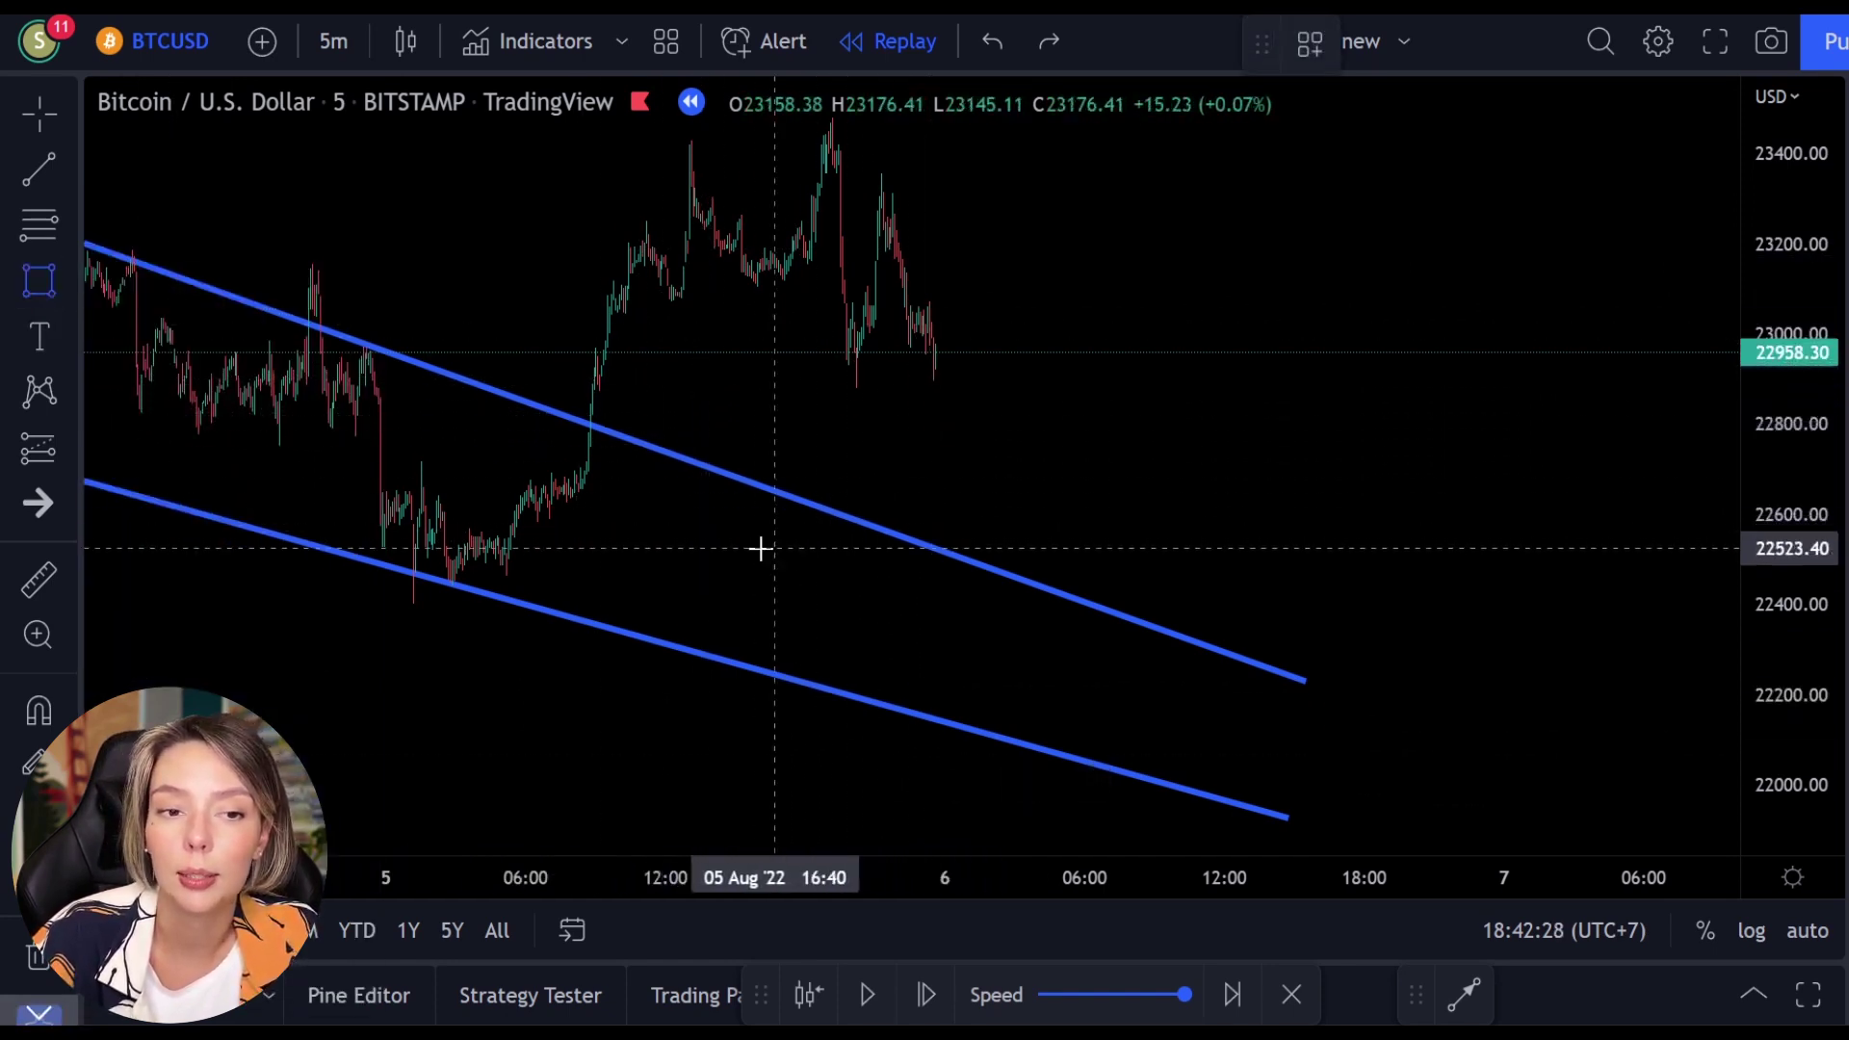
pyautogui.moveTo(594, 408); pyautogui.dragTo(1670, 435)
pyautogui.click(1082, 499)
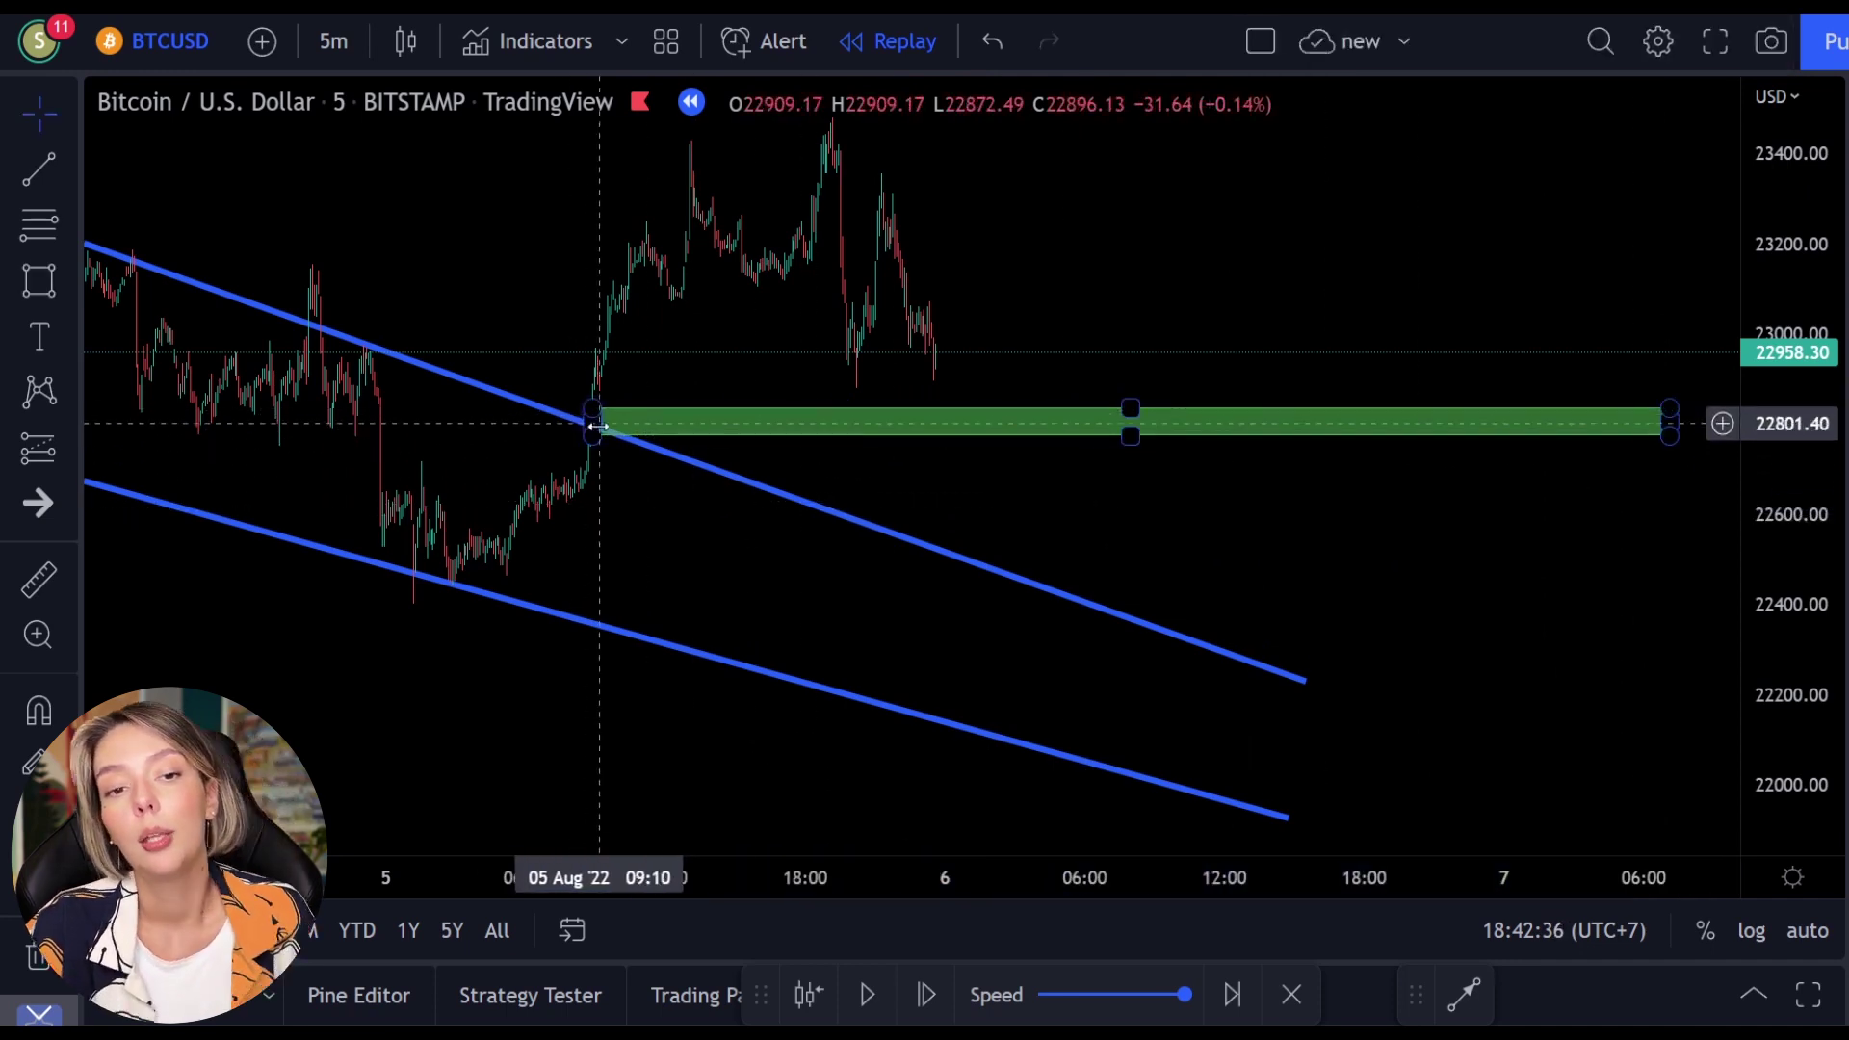
# - Play the bar replay forward until price drops back into the green support zone, and pause it there
pyautogui.click(866, 997)
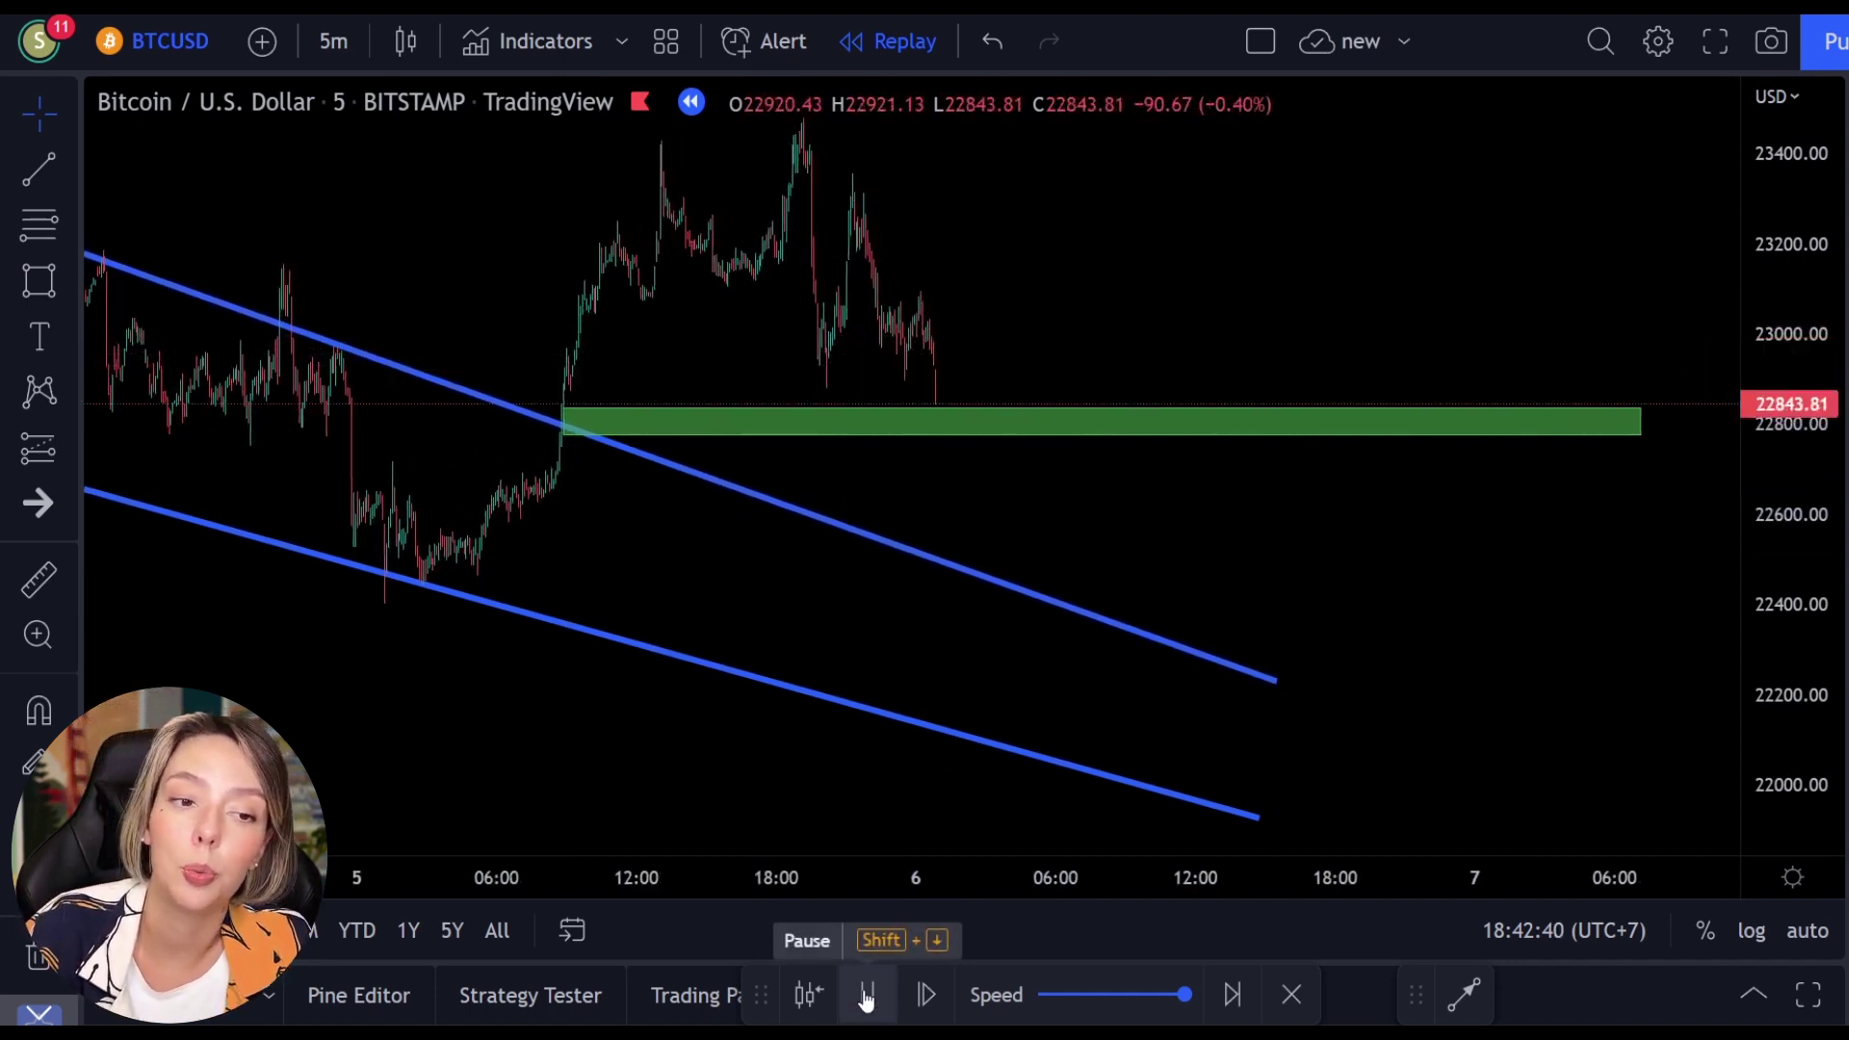
pyautogui.click(866, 997)
pyautogui.click(866, 996)
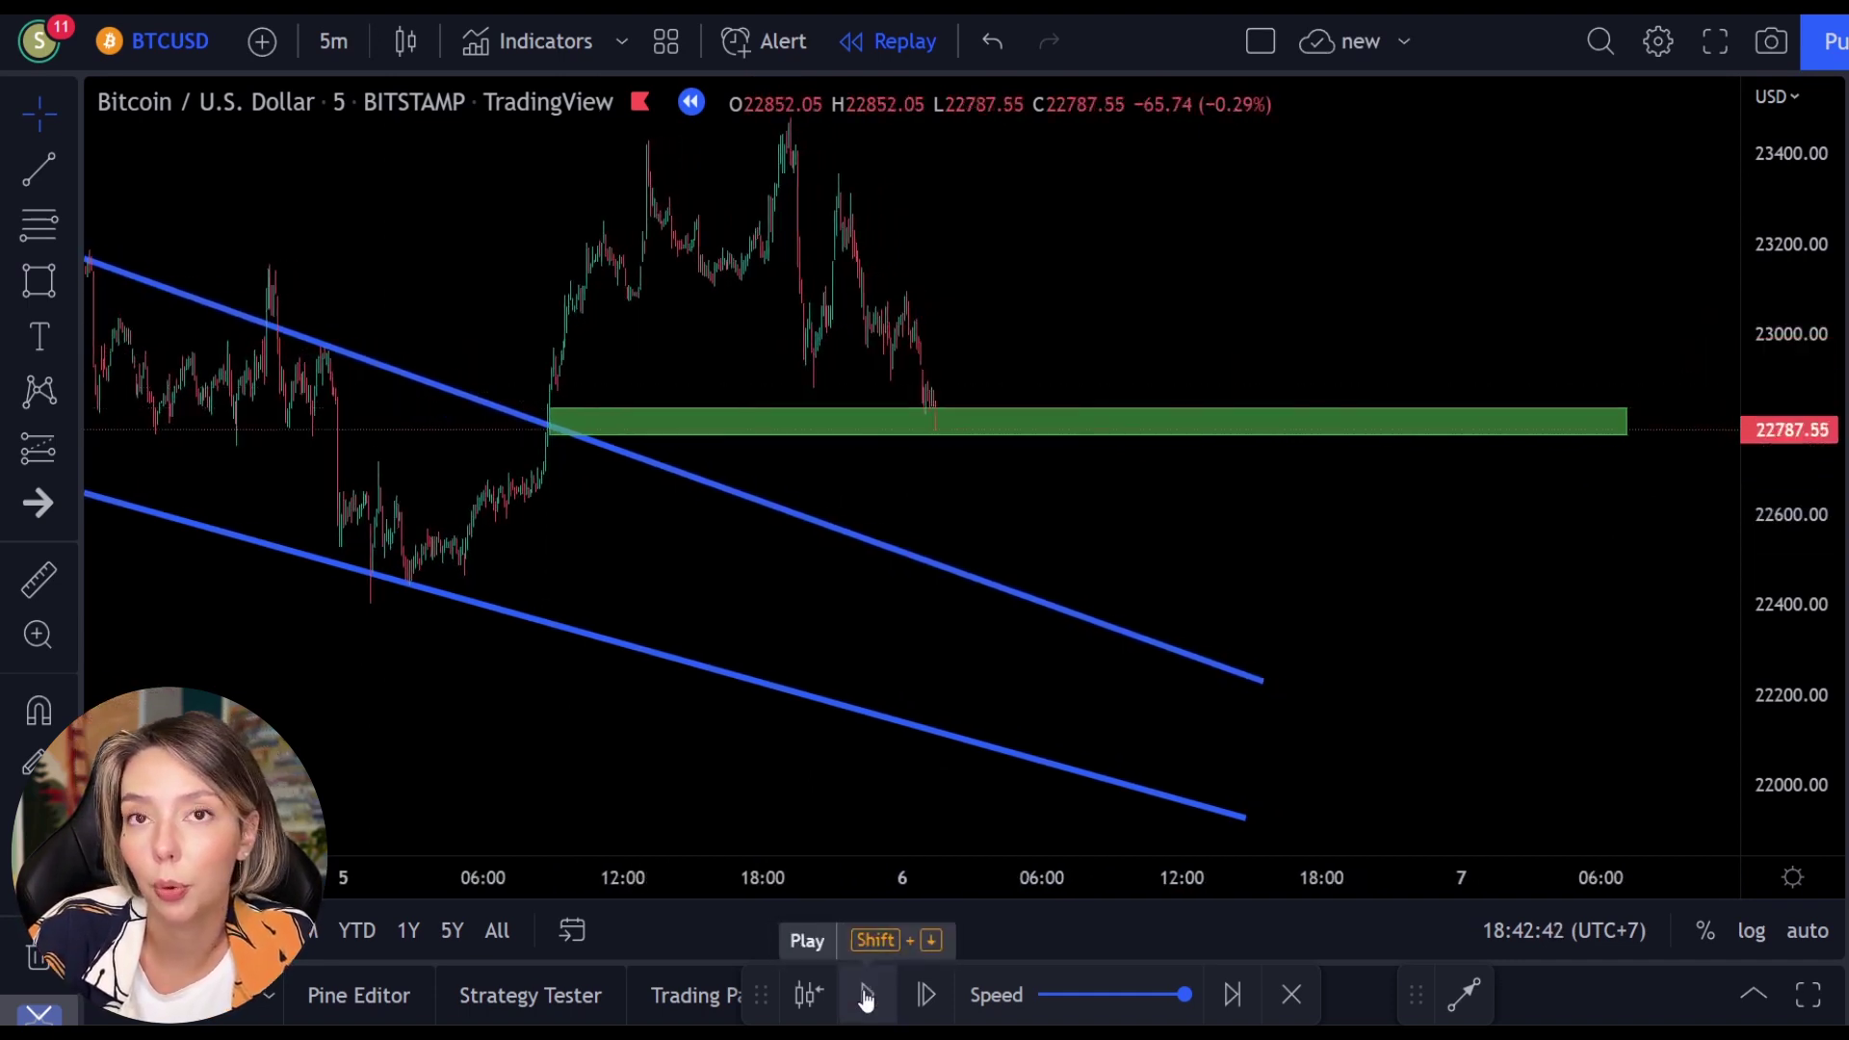
pyautogui.click(865, 996)
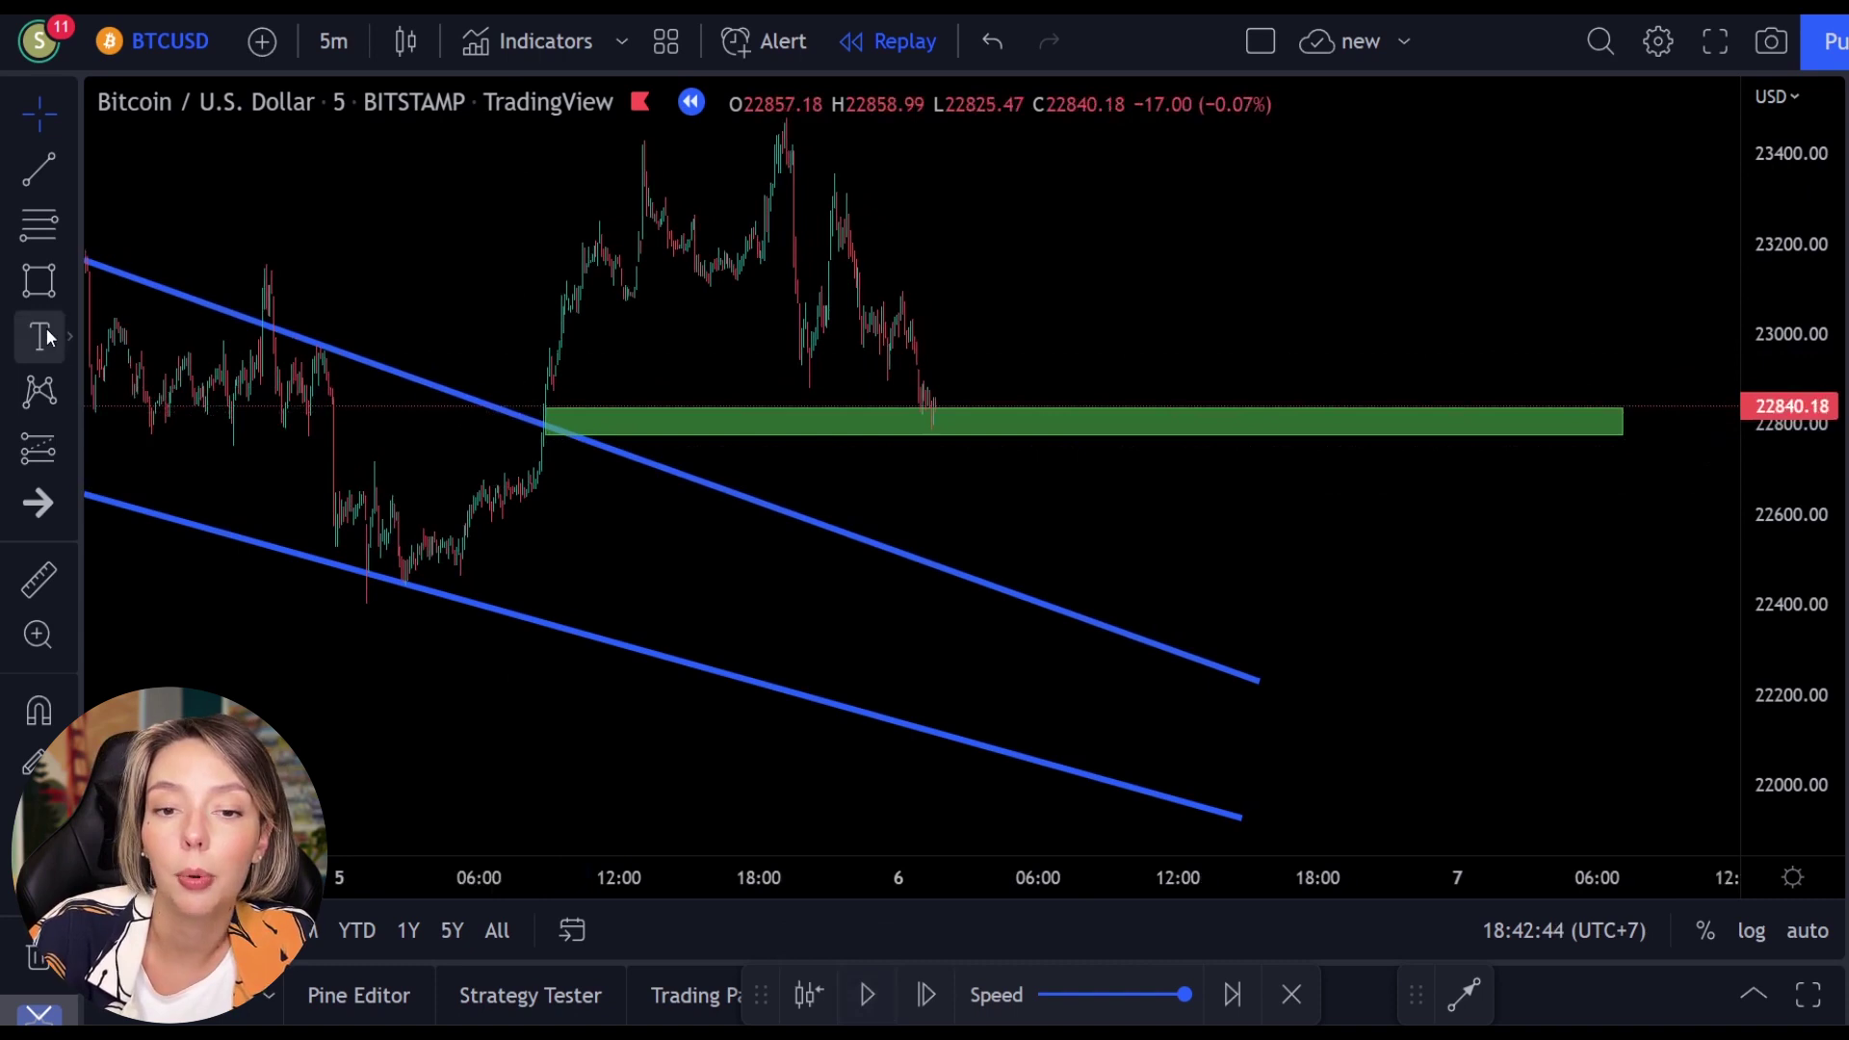
# - Circle the candles retesting the green zone with the brush and undo the circle
pyautogui.click(53, 286)
pyautogui.click(164, 285)
pyautogui.moveTo(1007, 380)
pyautogui.mouseDown()
pyautogui.moveTo(1055, 455)
pyautogui.moveTo(972, 362)
pyautogui.mouseUp()
pyautogui.hotkey('ctrl', 'z')
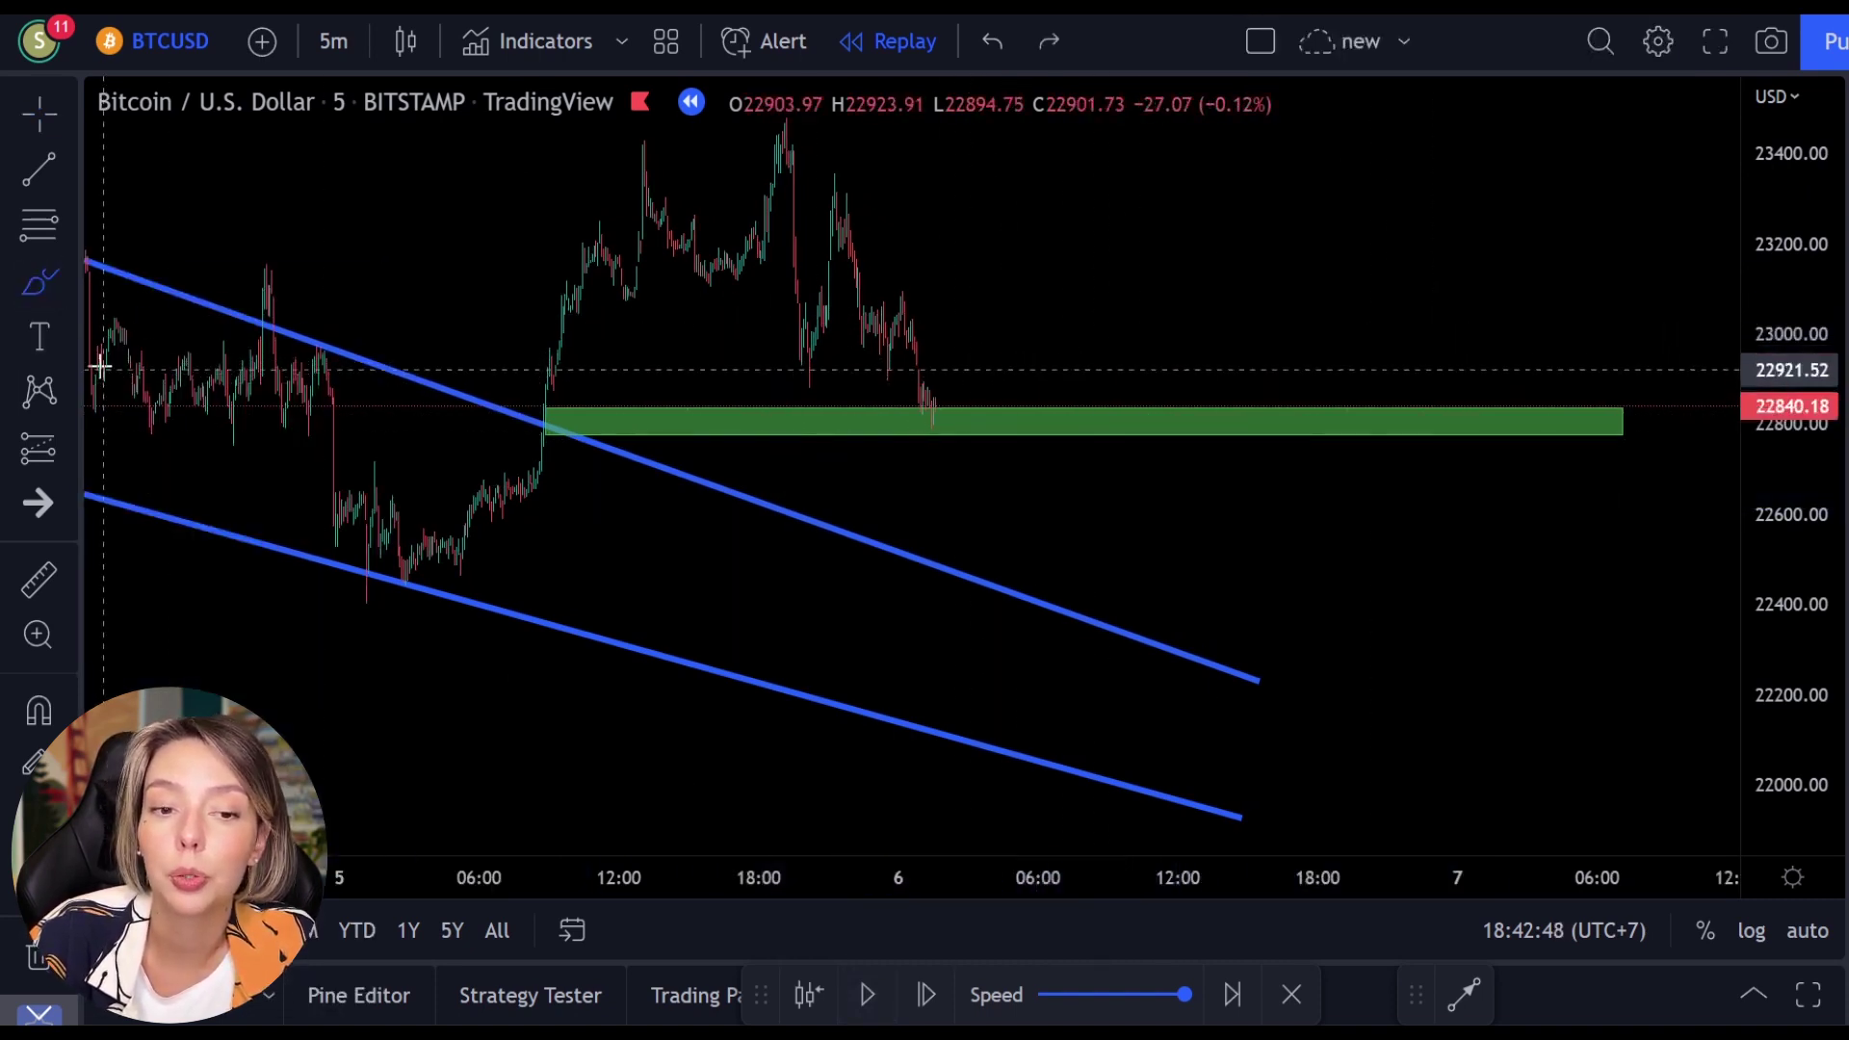
# - Place a long position at the green zone retest with entry 22835.72, target 23288.75 and stop 22732.76, extended to early 7 August
pyautogui.click(43, 451)
pyautogui.click(171, 425)
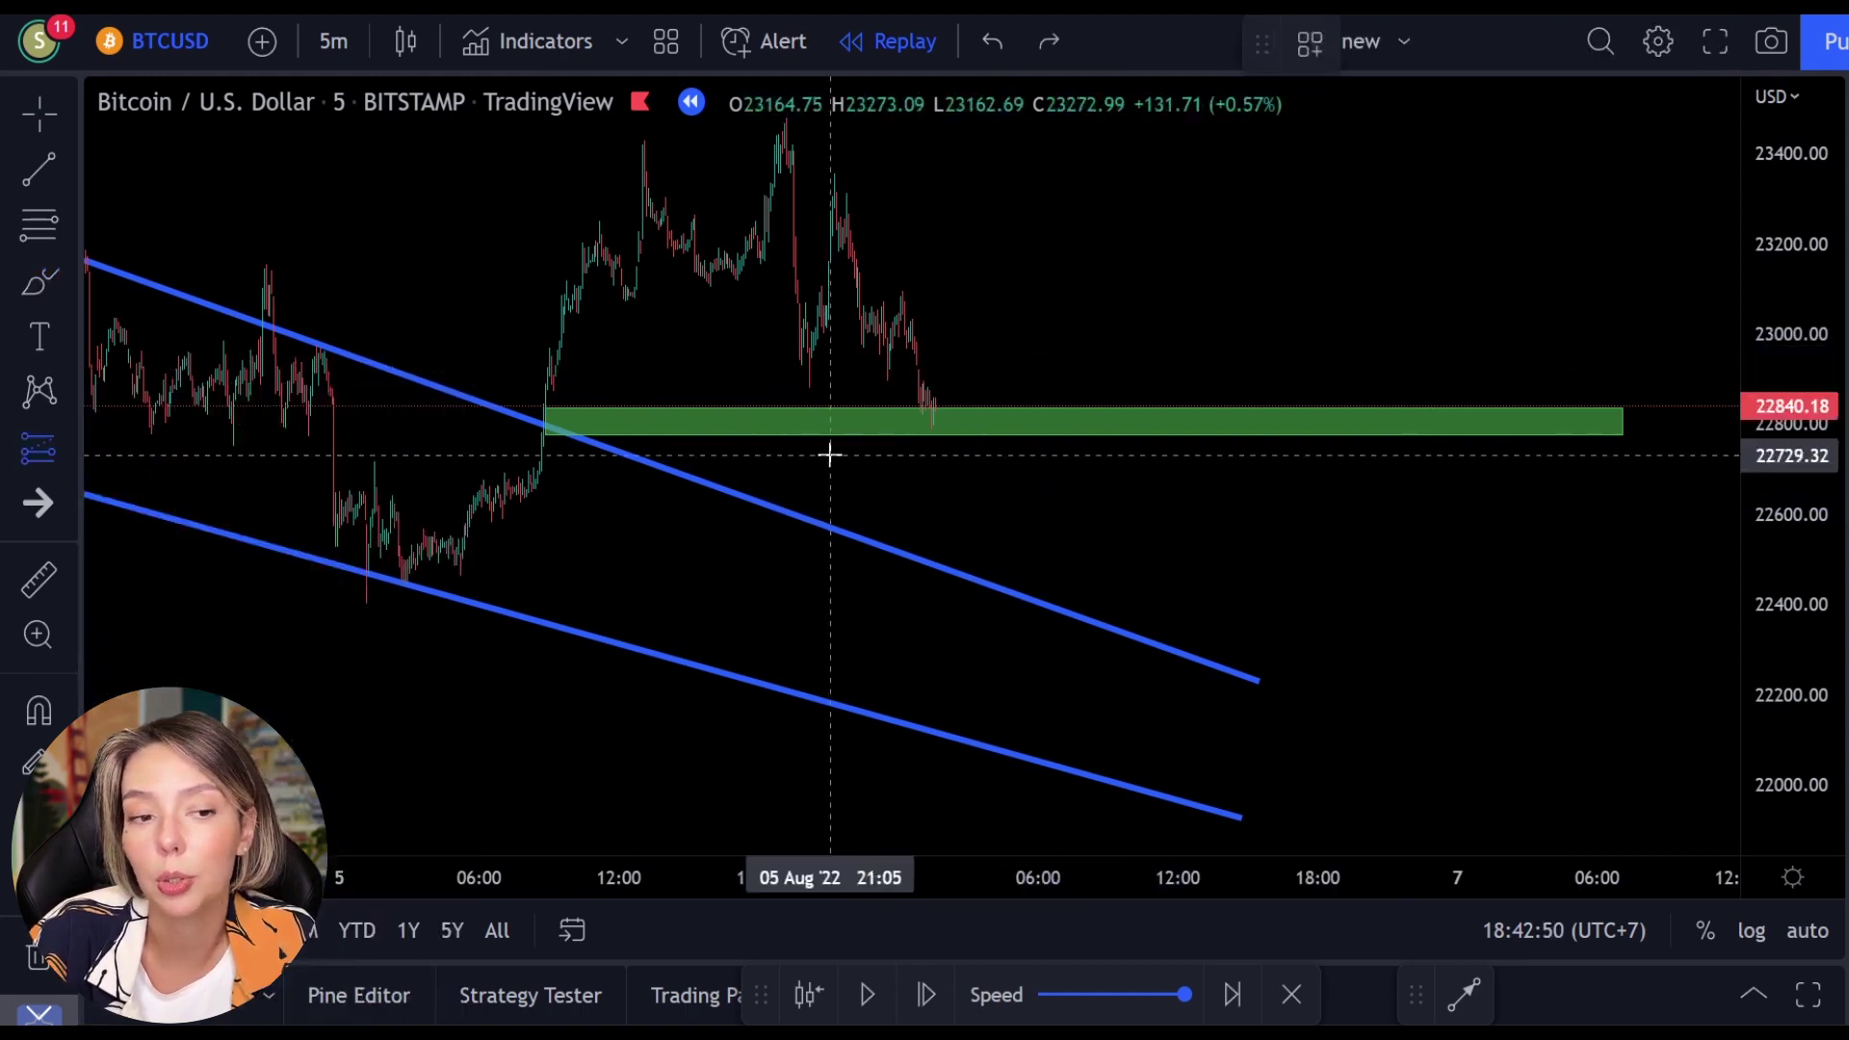
pyautogui.click(934, 409)
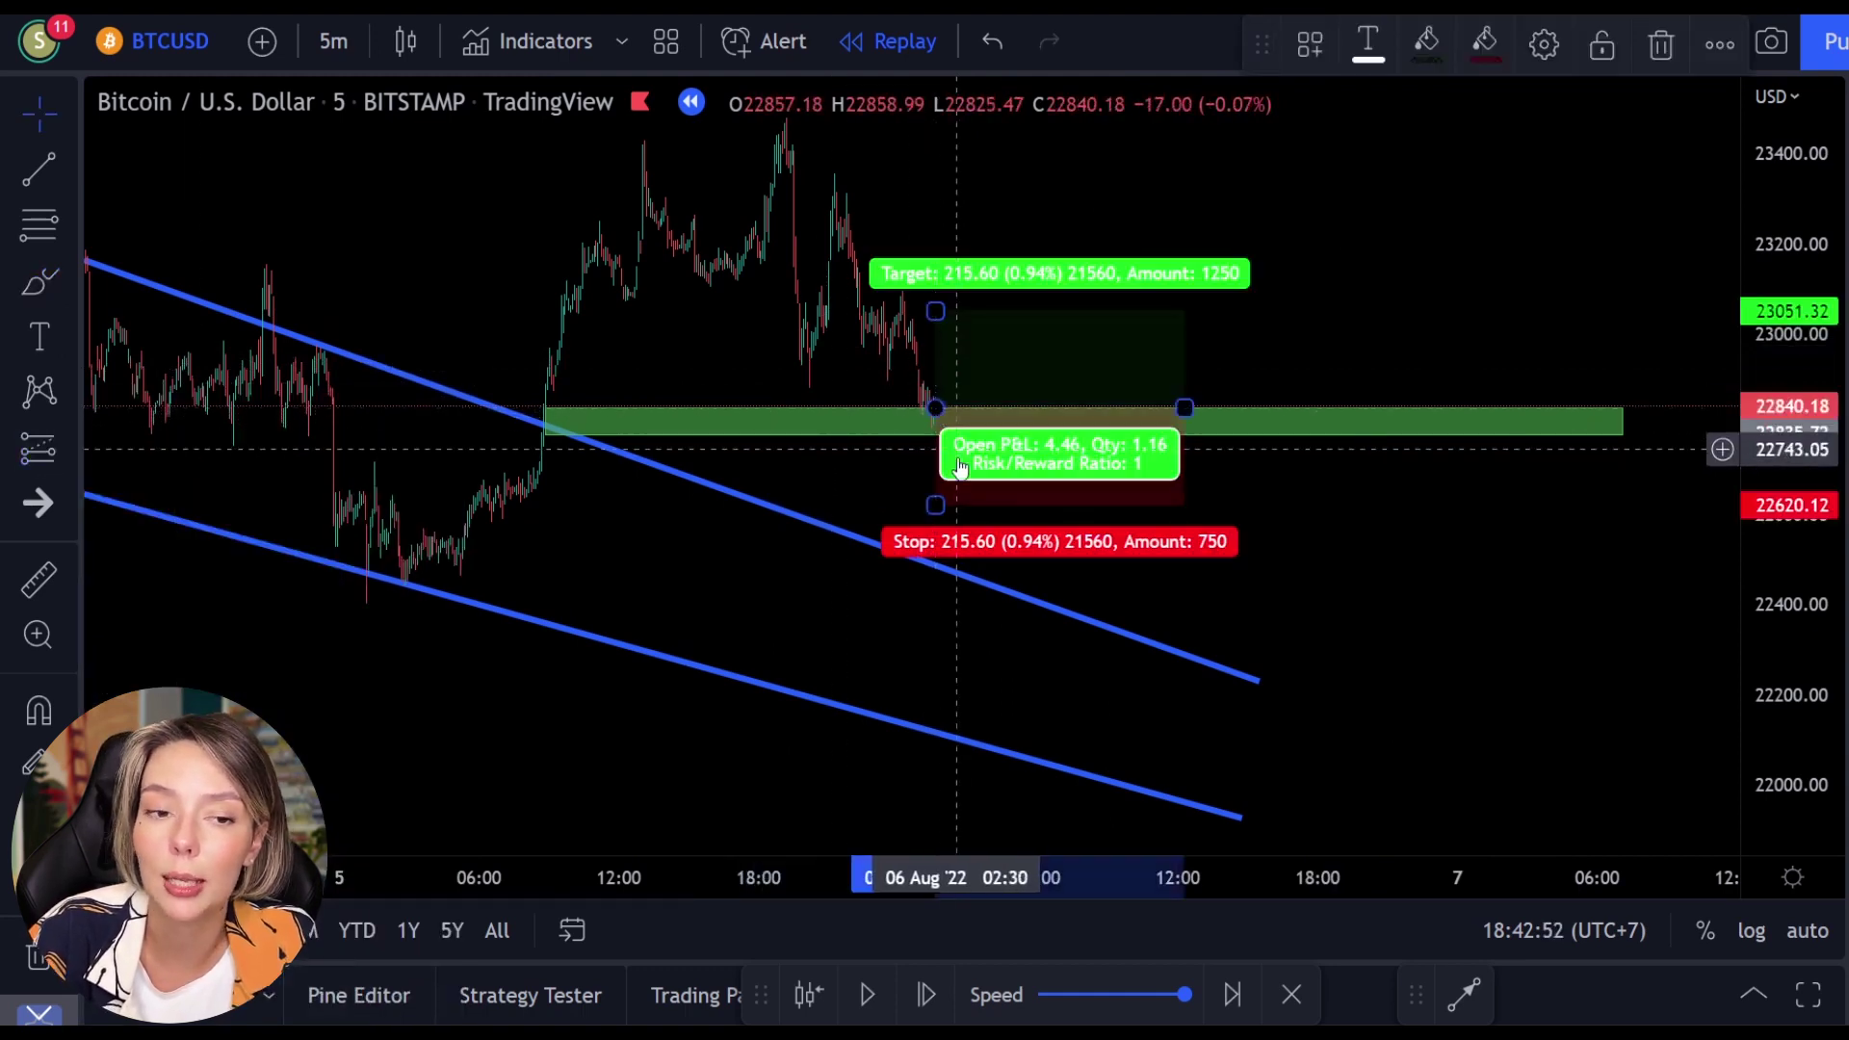
pyautogui.moveTo(936, 311); pyautogui.dragTo(938, 204)
pyautogui.moveTo(1184, 408); pyautogui.dragTo(1477, 412)
# - Play the bar replay forward from the long position's entry and pause it
pyautogui.click(867, 995)
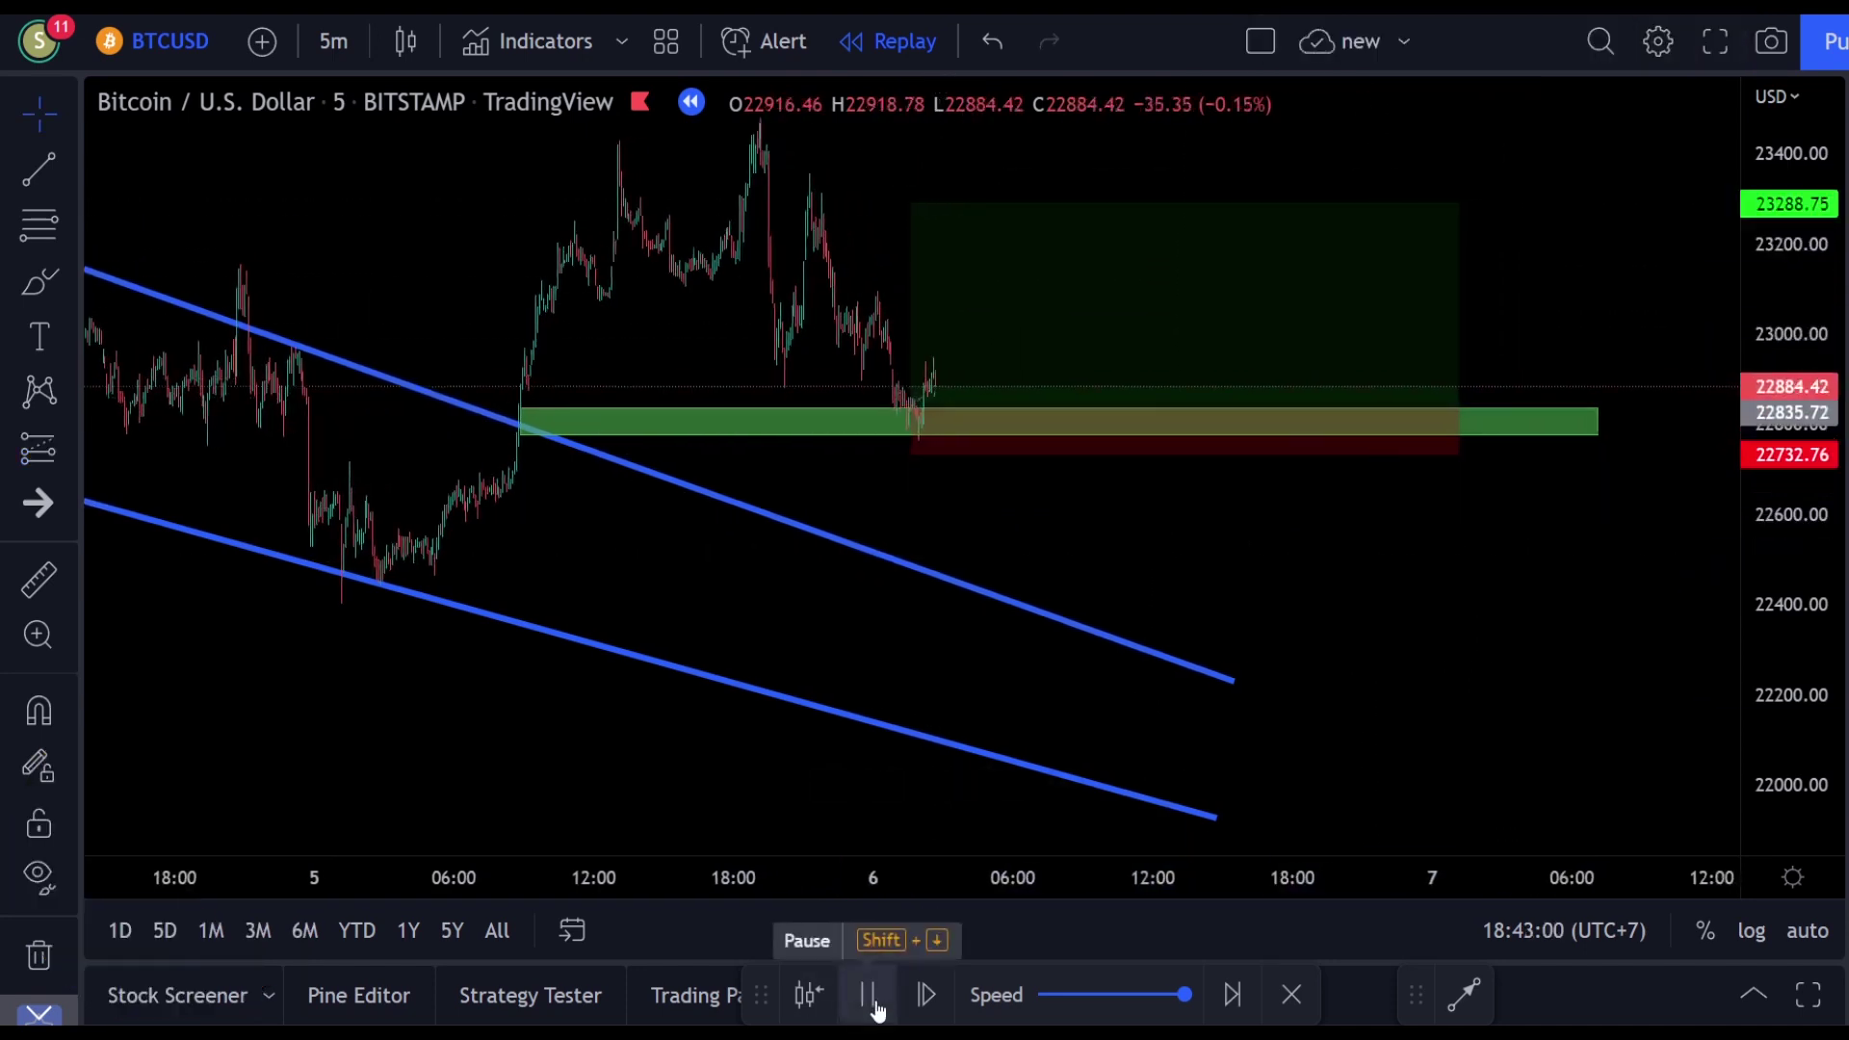
pyautogui.click(868, 995)
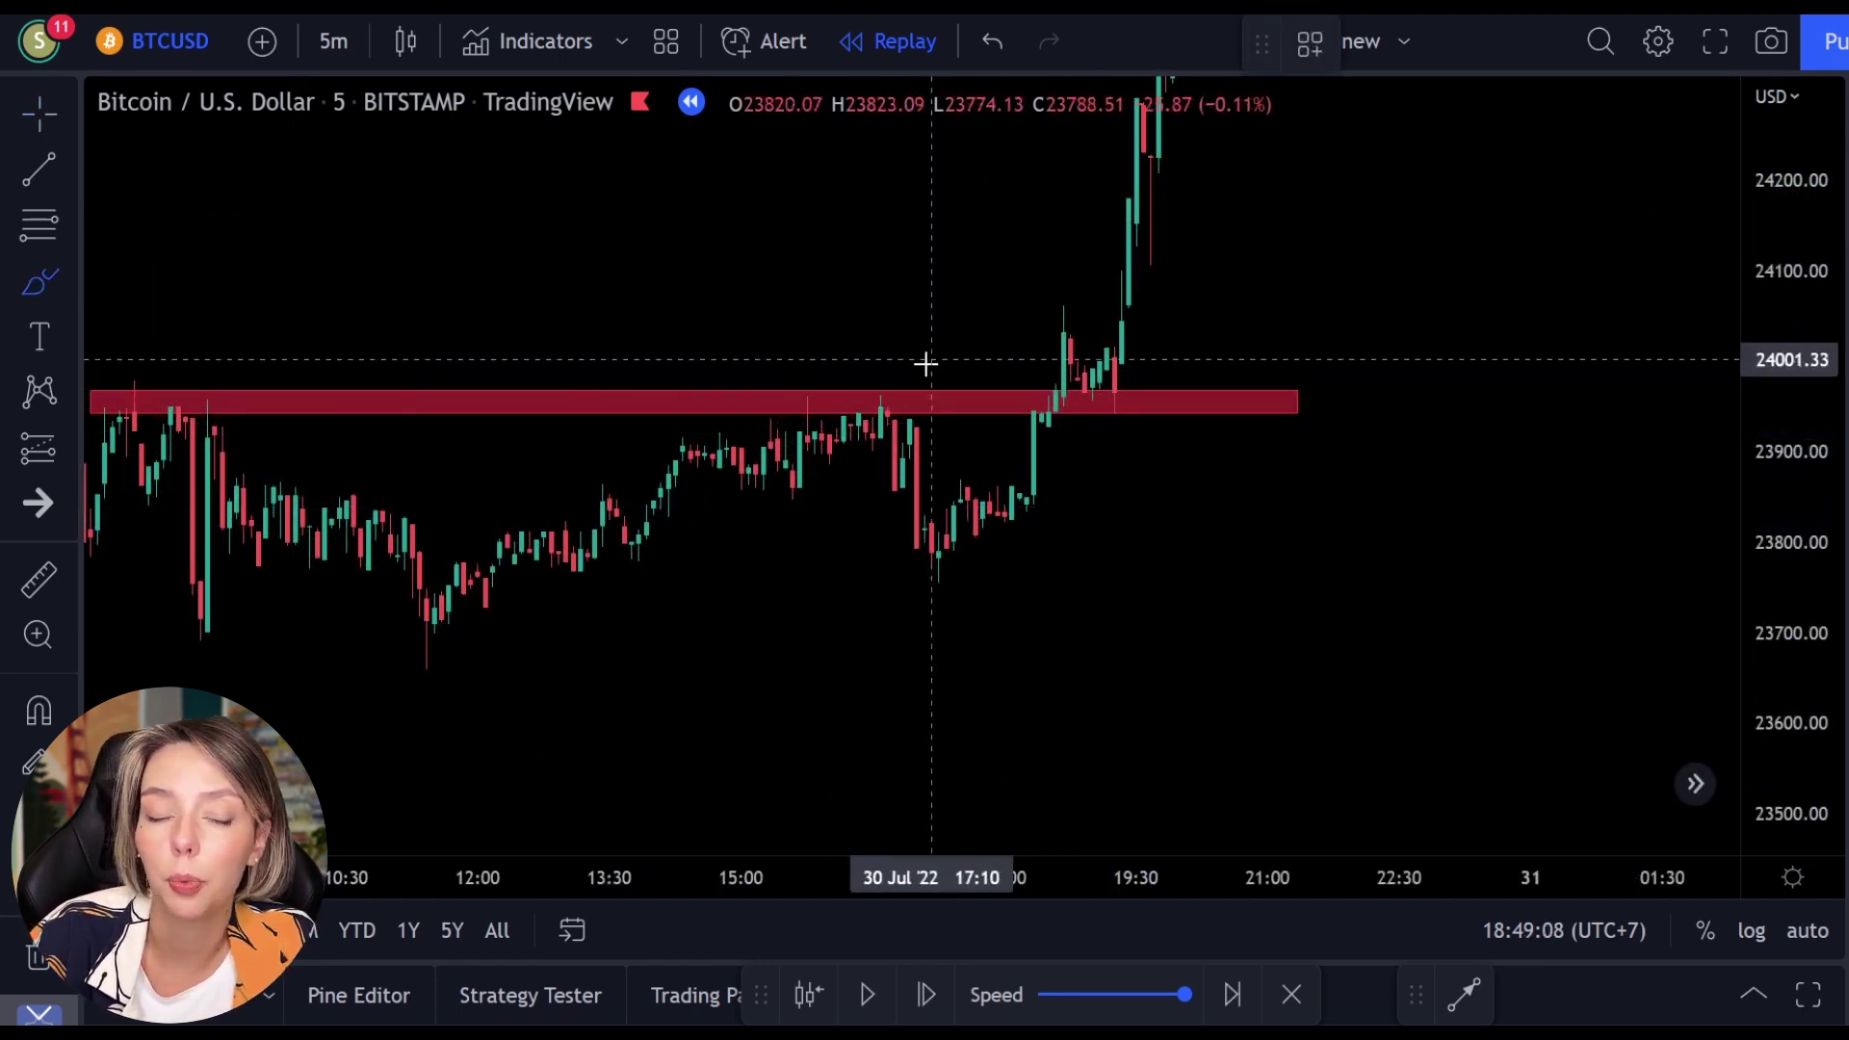
# - Circle the candles retesting the broken red zone around 23,950, brush the rally path from the breakout, and undo the last stroke
pyautogui.click(1099, 387)
pyautogui.moveTo(1100, 387)
pyautogui.mouseDown()
pyautogui.moveTo(1114, 424)
pyautogui.moveTo(1123, 393)
pyautogui.mouseUp()
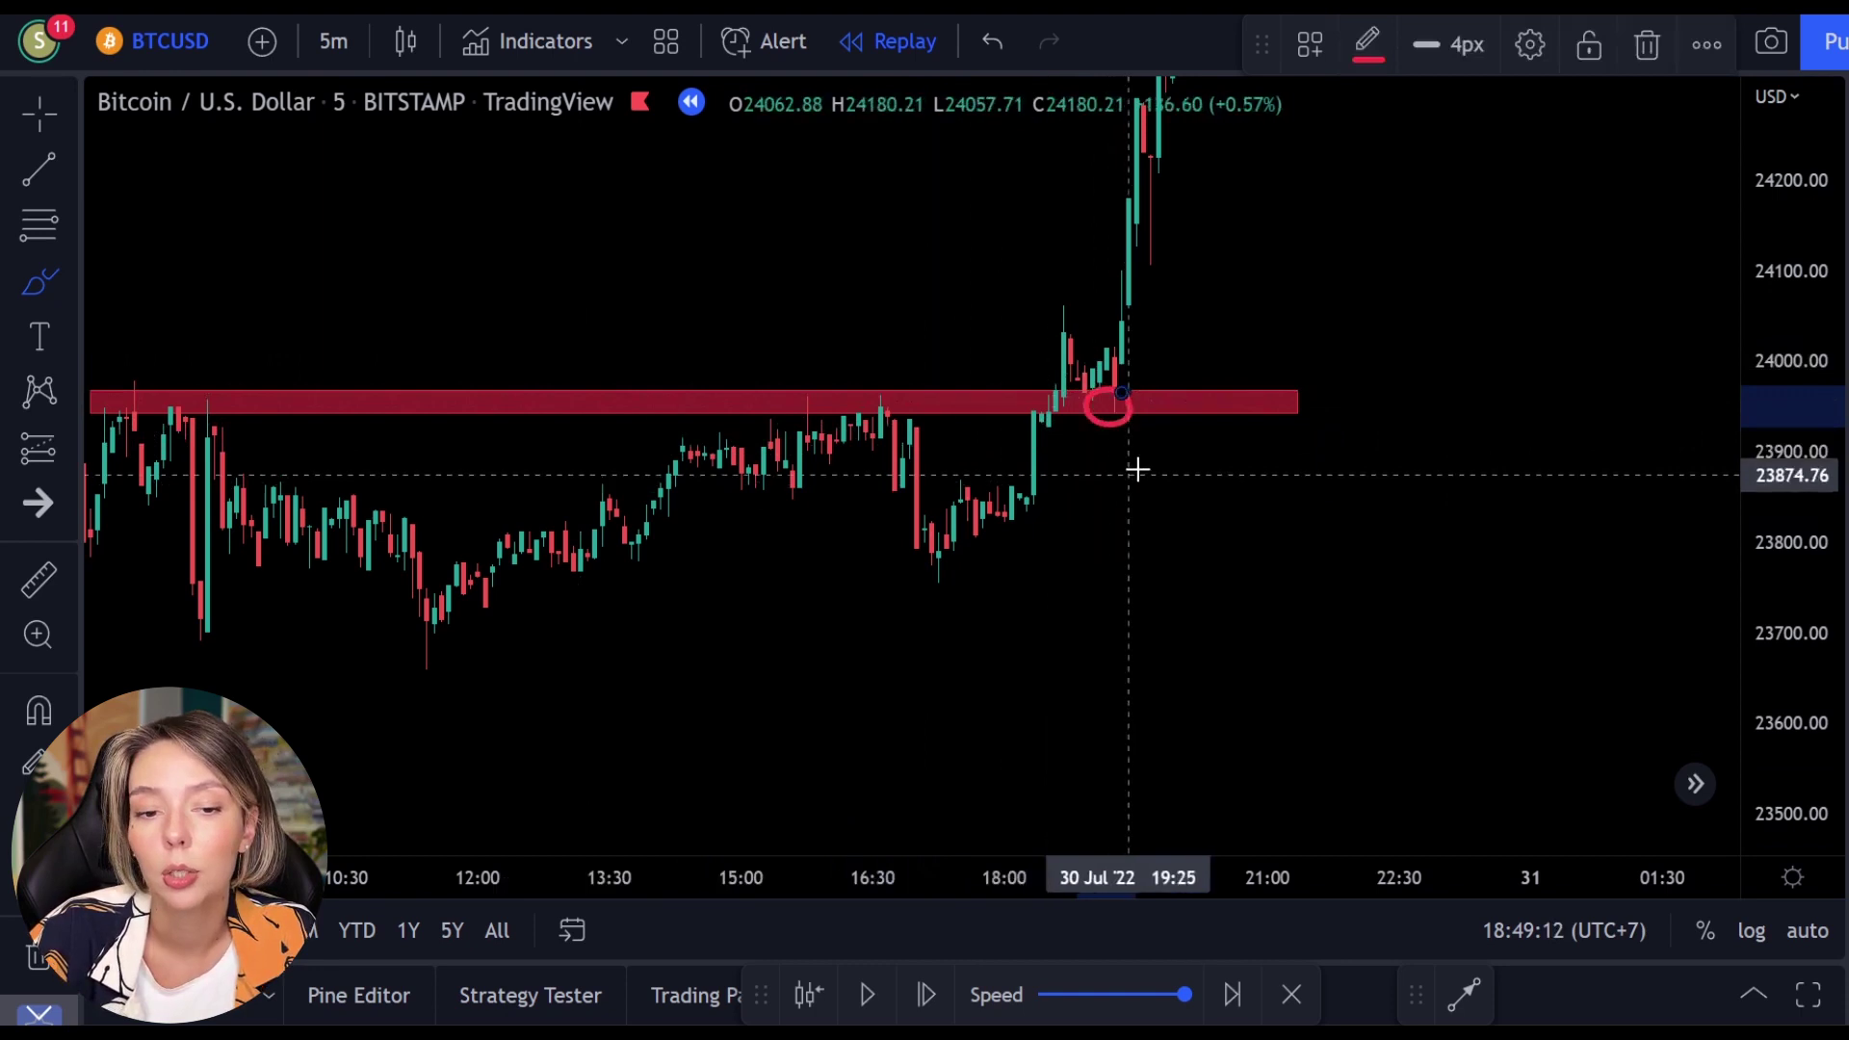
pyautogui.moveTo(1033, 424)
pyautogui.mouseDown()
pyautogui.moveTo(1077, 339)
pyautogui.moveTo(1156, 412)
pyautogui.moveTo(1269, 146)
pyautogui.mouseUp()
pyautogui.hotkey('ctrl', 'z')
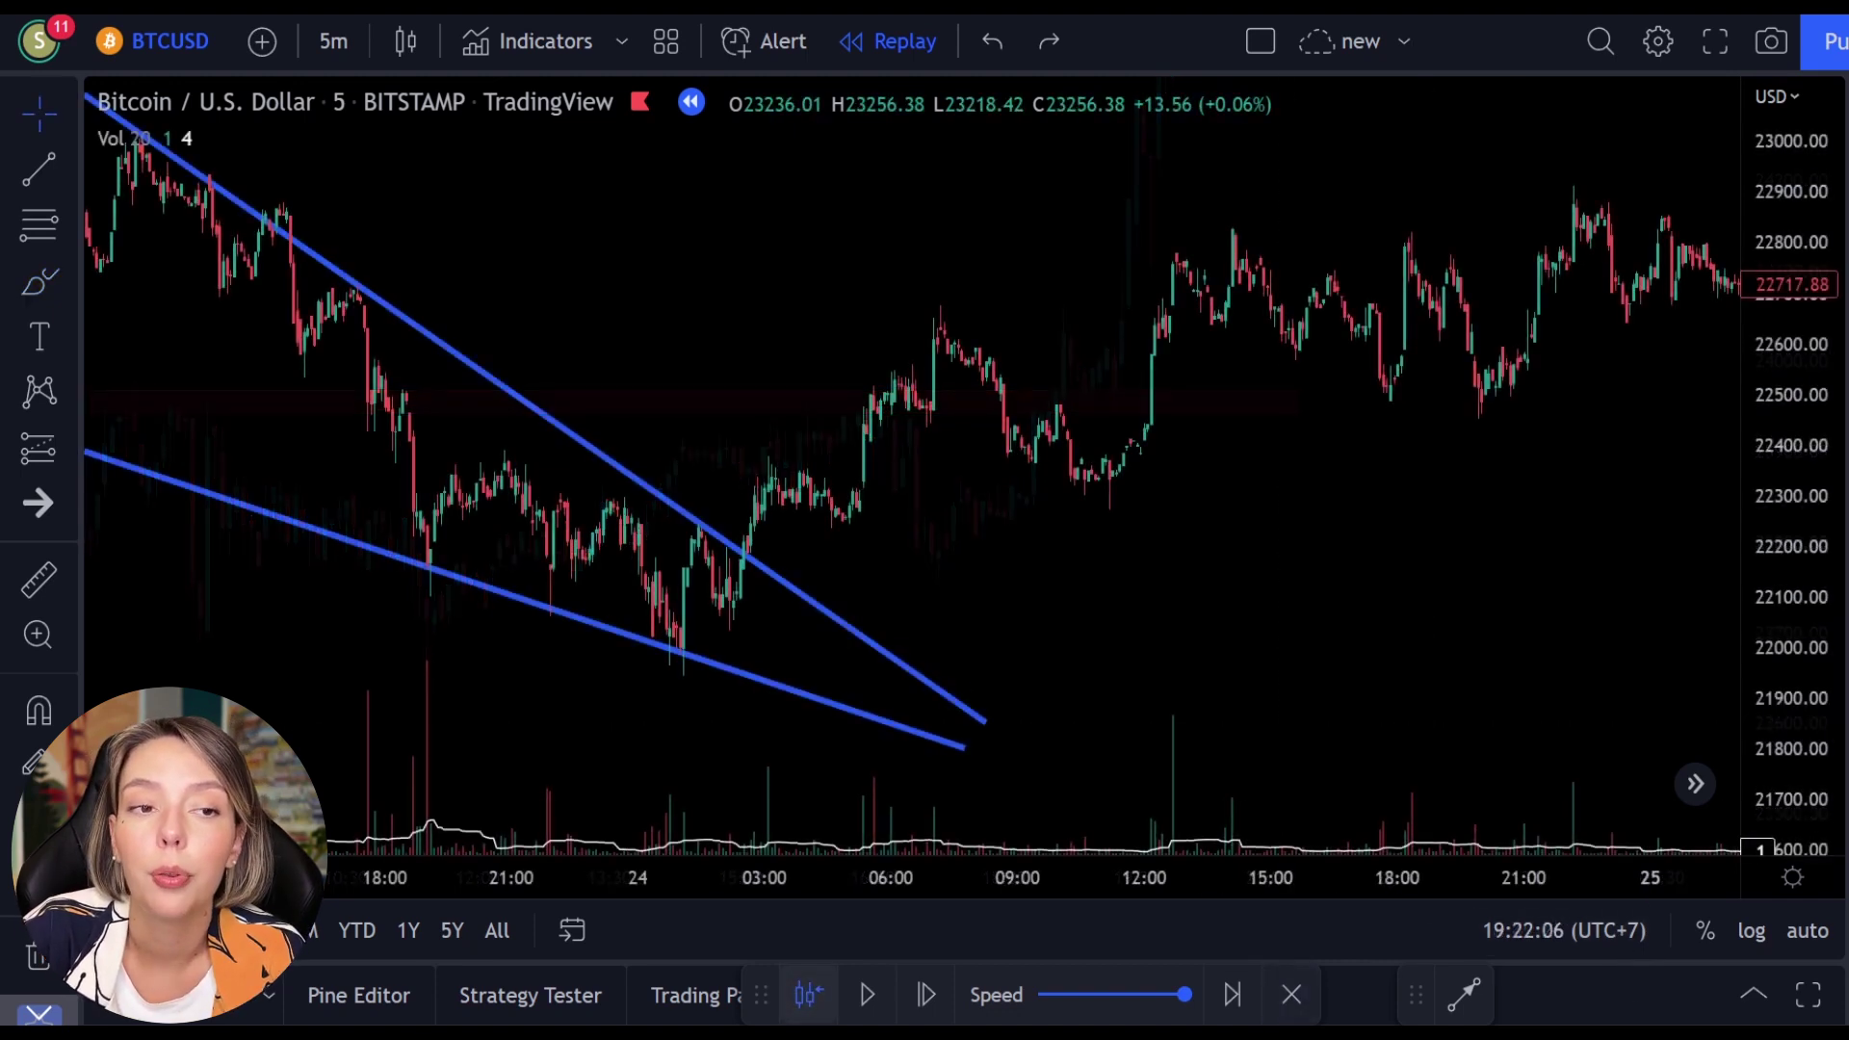
# - Circle the wedge breakout candles, brush a retest and rally path up to the midday 24 July surge, and undo both marks
pyautogui.click(16, 289)
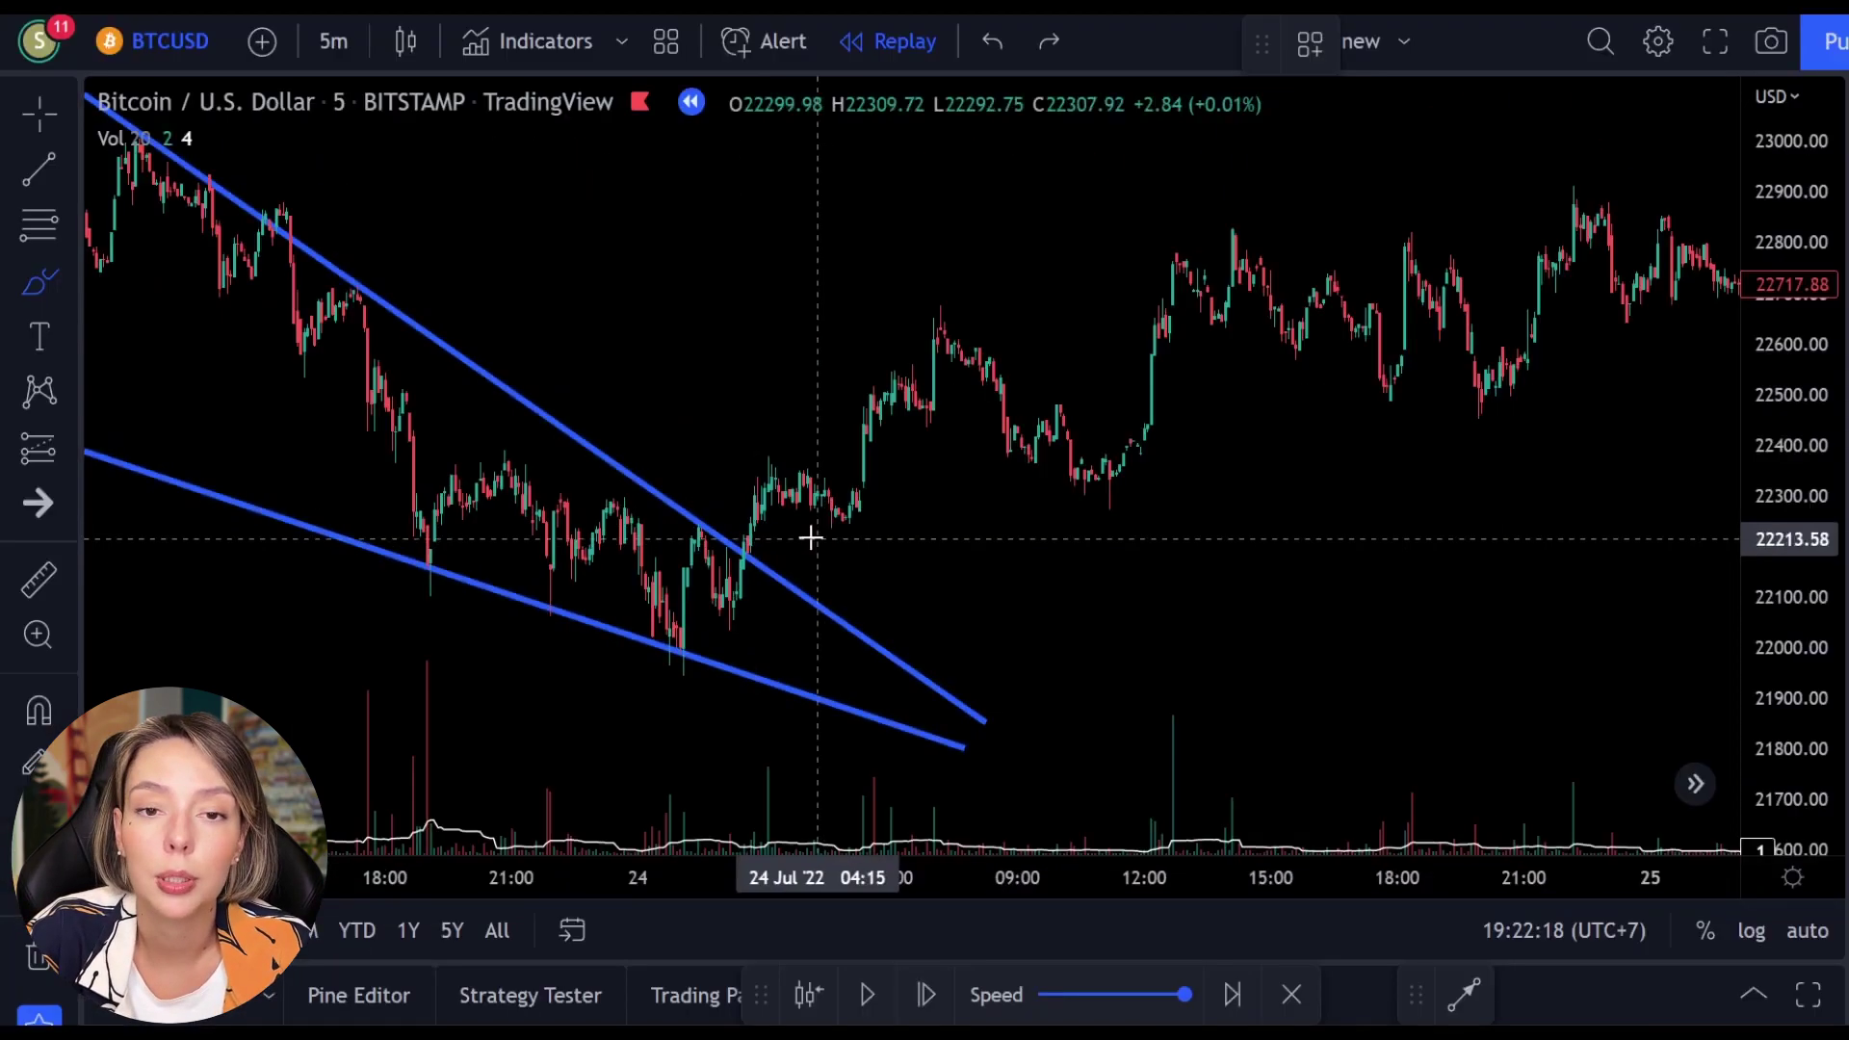
pyautogui.moveTo(739, 525)
pyautogui.mouseDown()
pyautogui.moveTo(663, 520)
pyautogui.moveTo(763, 572)
pyautogui.moveTo(821, 464)
pyautogui.moveTo(850, 547)
pyautogui.moveTo(879, 486)
pyautogui.moveTo(1038, 496)
pyautogui.moveTo(1147, 385)
pyautogui.moveTo(1162, 211)
pyautogui.mouseUp()
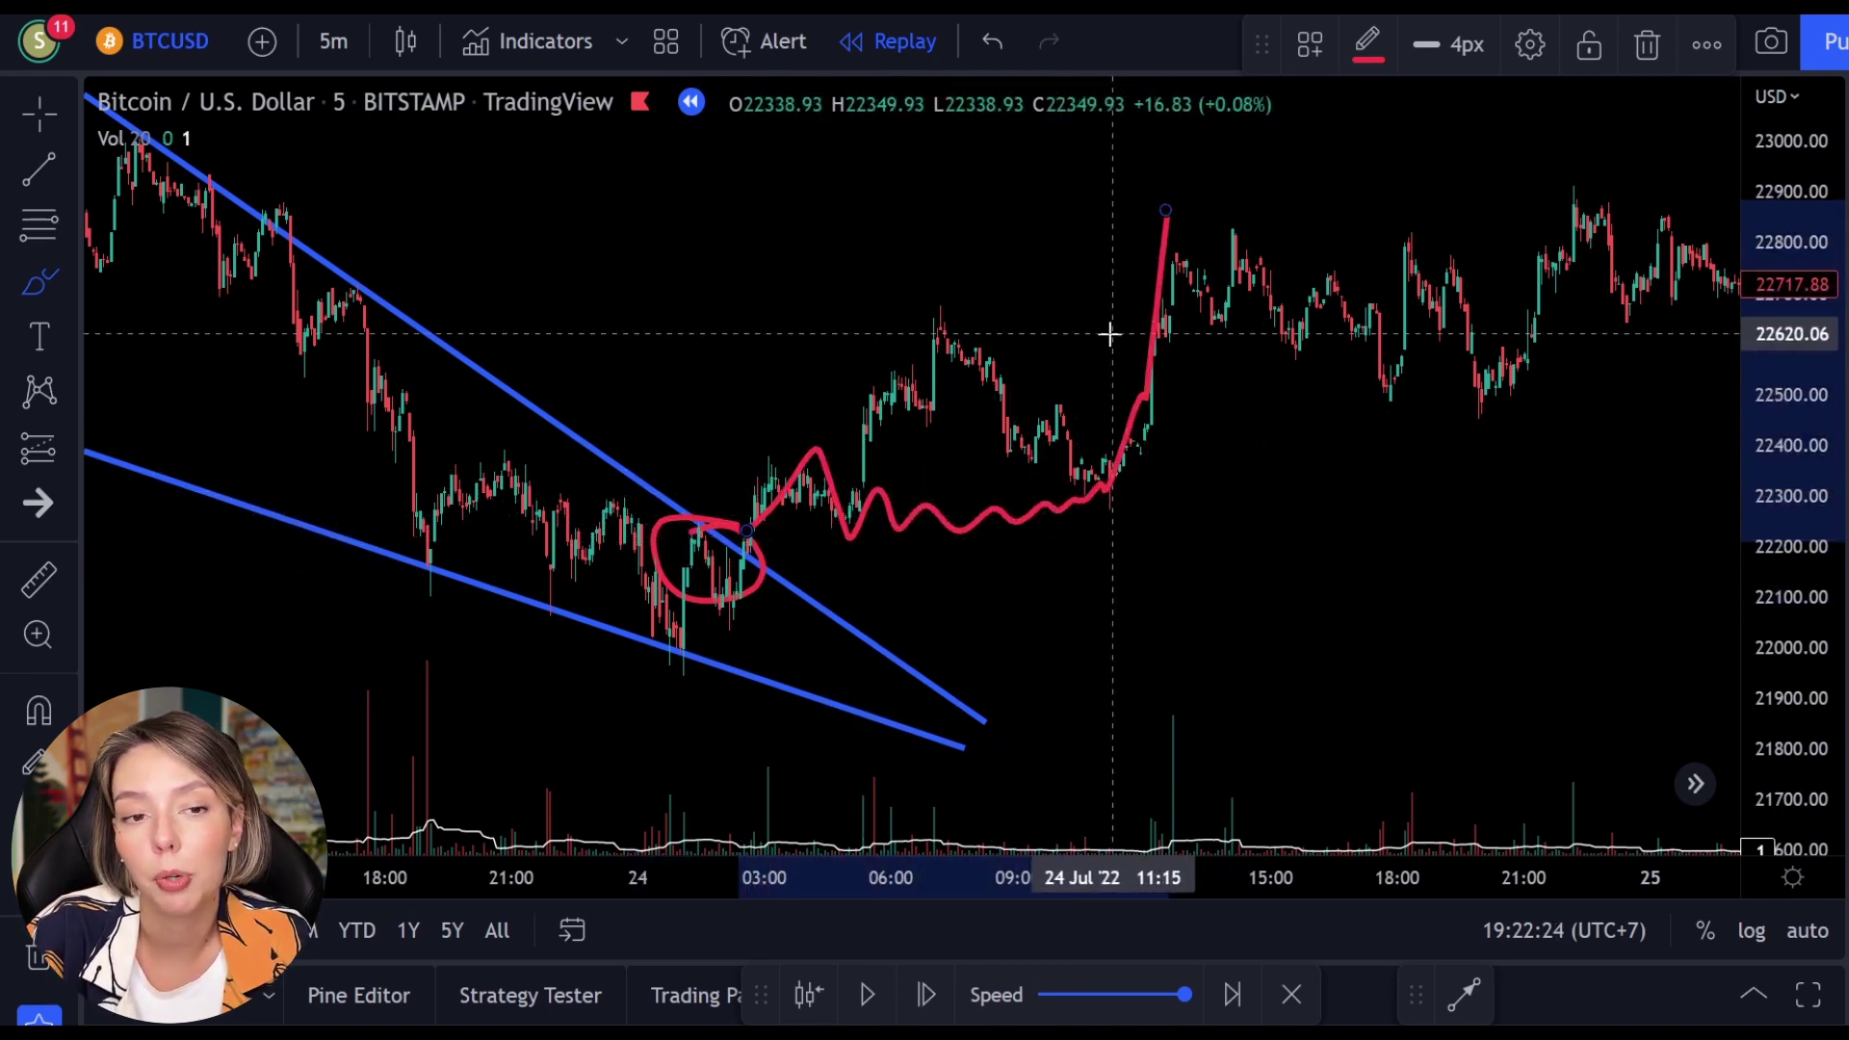
pyautogui.hotkey('ctrl', 'z')
pyautogui.hotkey('ctrl', 'z')
# - Brush a path onward from the wedge breakout, cross it out with two diagonal strokes, and undo the marks
pyautogui.moveTo(746, 557)
pyautogui.mouseDown()
pyautogui.moveTo(1217, 552)
pyautogui.moveTo(1538, 576)
pyautogui.mouseUp()
pyautogui.moveTo(1170, 525); pyautogui.dragTo(1314, 631)
pyautogui.moveTo(1280, 529); pyautogui.dragTo(1152, 619)
pyautogui.hotkey('ctrl', 'z')
pyautogui.hotkey('ctrl', 'z')
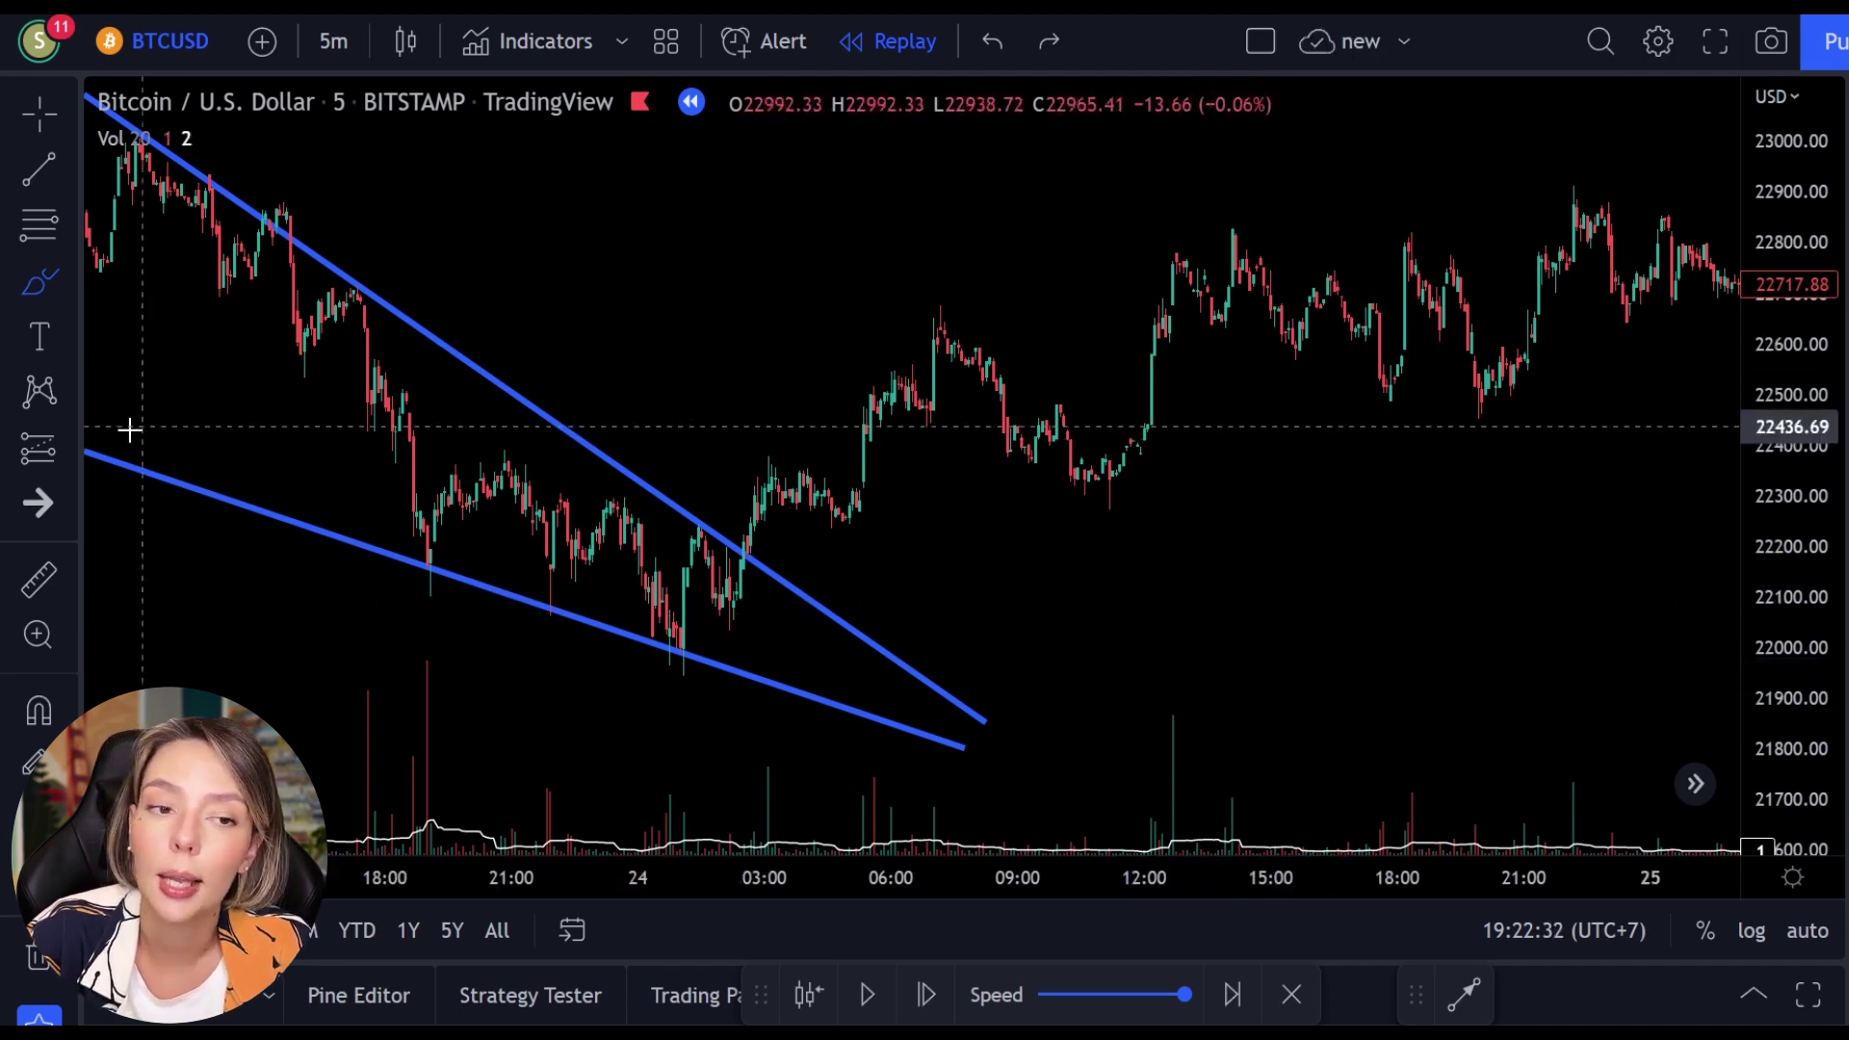
# - Place a long position after the wedge breakout with entry 22280.82, stop 22164.68 and target 22730.08, extended to about 18:00 on 24 July
pyautogui.click(66, 450)
pyautogui.click(183, 428)
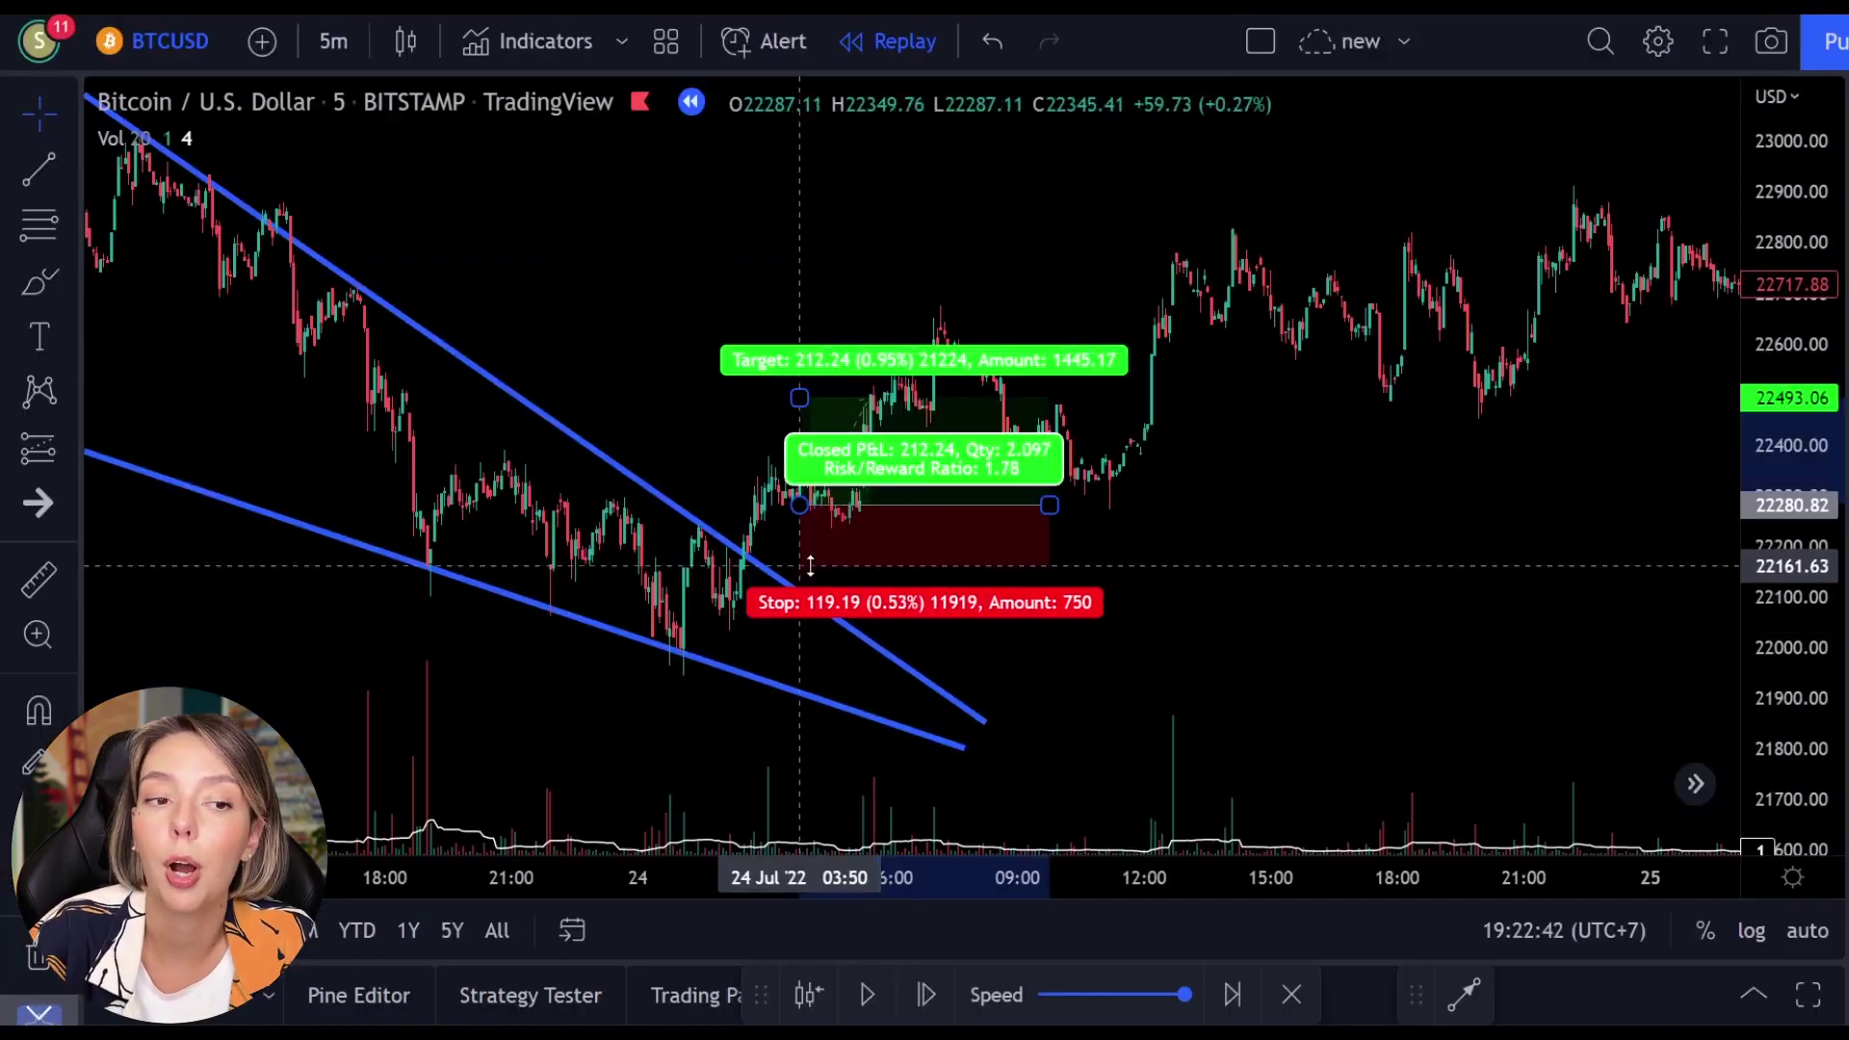
pyautogui.moveTo(800, 395); pyautogui.dragTo(800, 278)
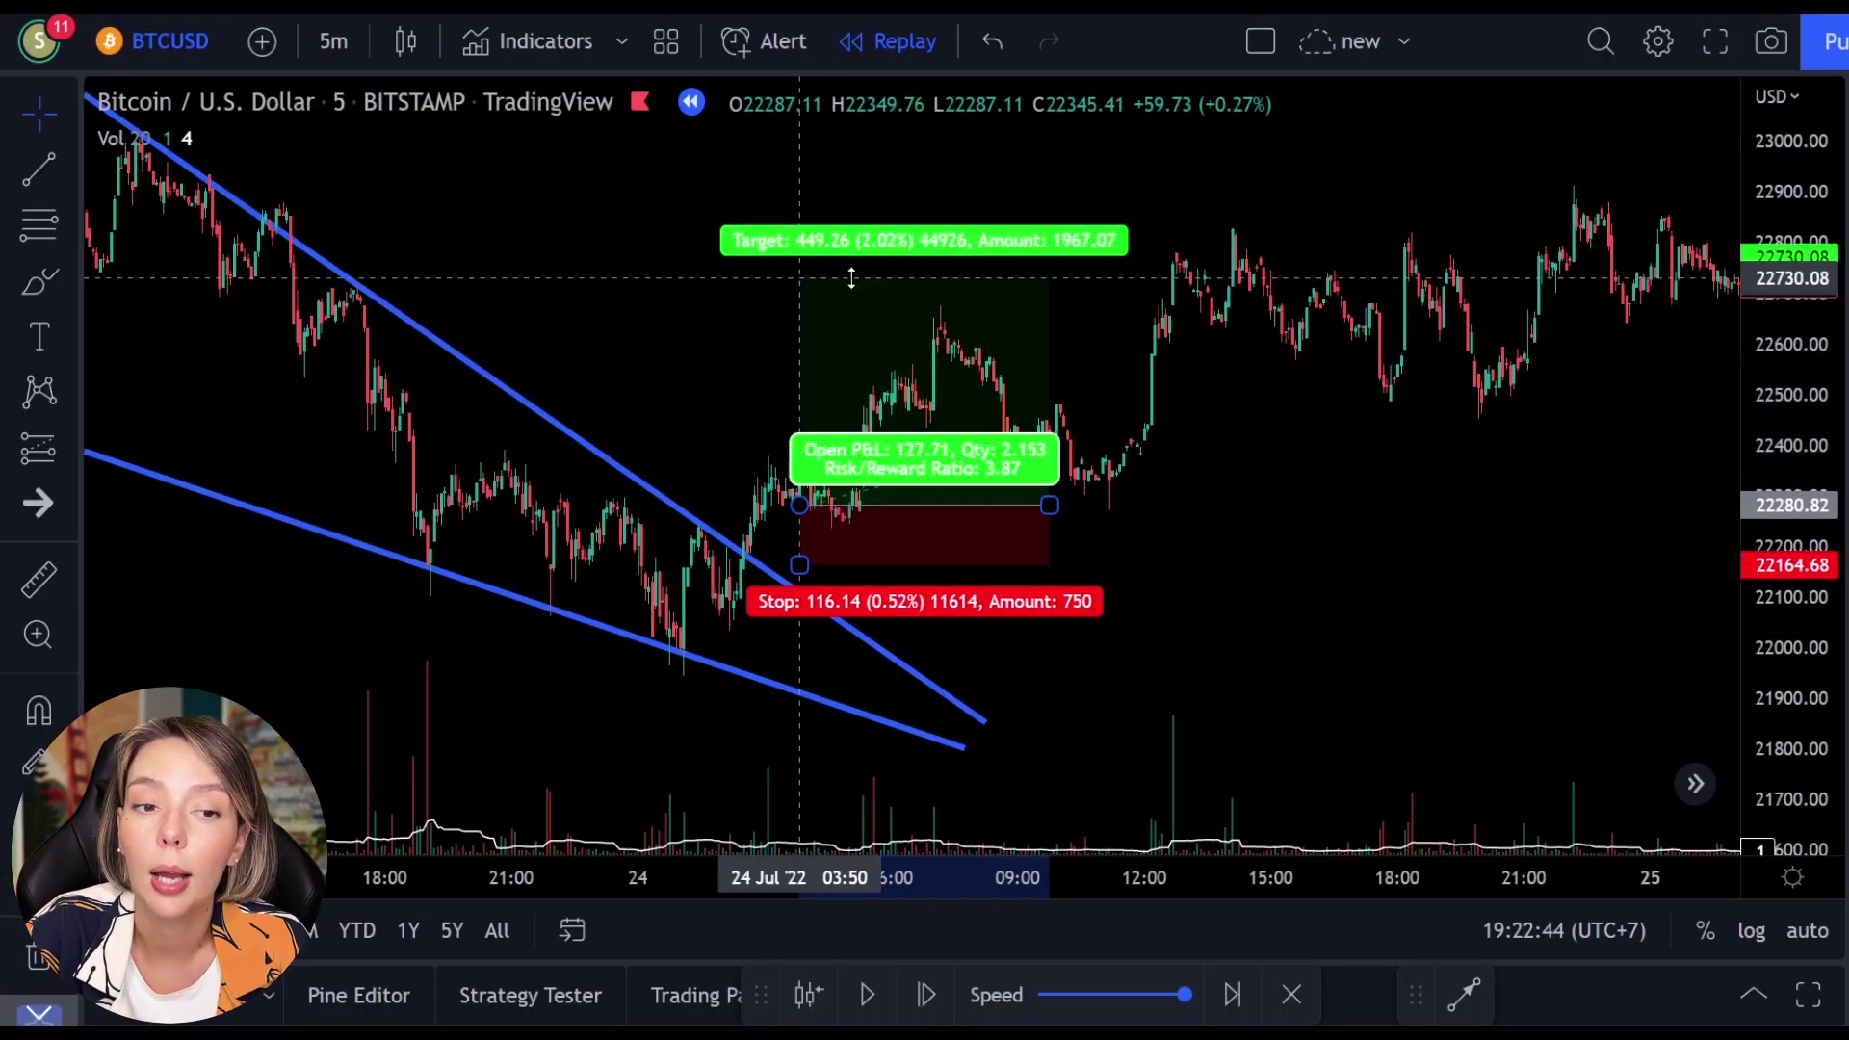
pyautogui.moveTo(1050, 503); pyautogui.dragTo(1398, 472)
pyautogui.click(1527, 500)
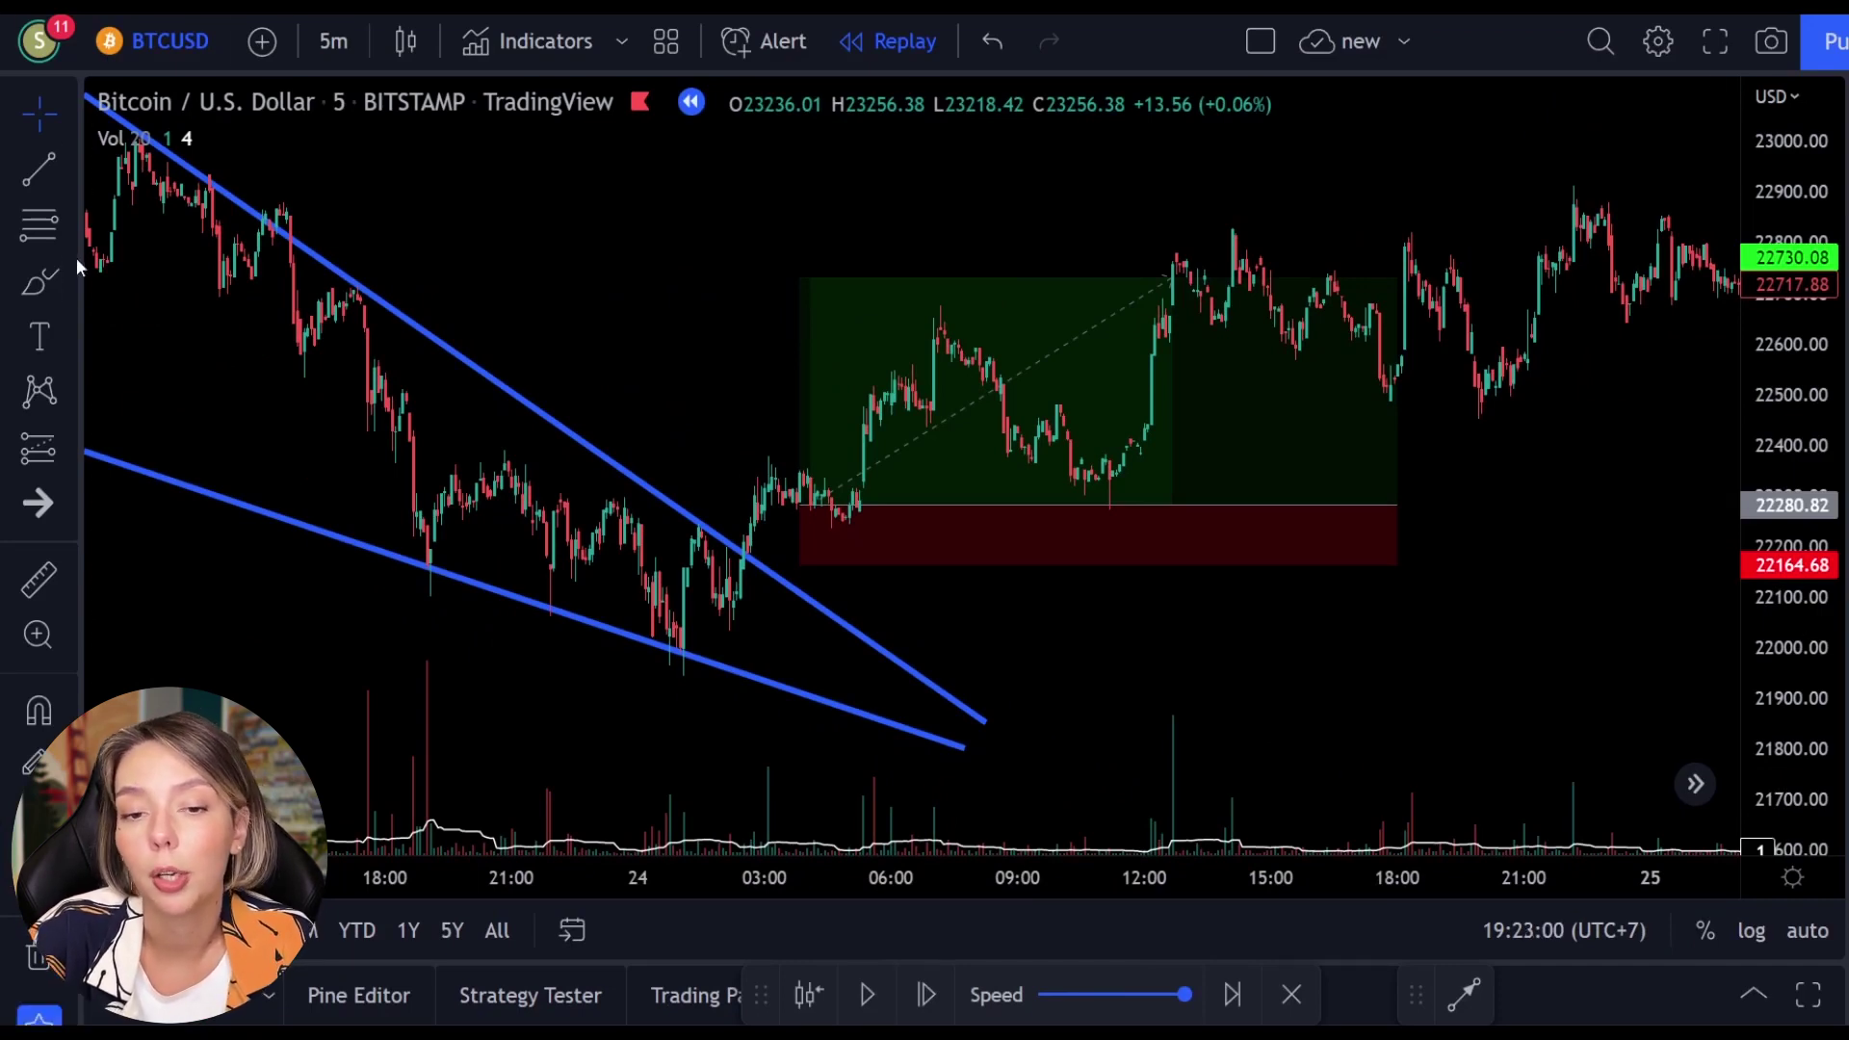
# - Brush a wavy curve above the volume bars beneath the long position and undo it
pyautogui.click(51, 280)
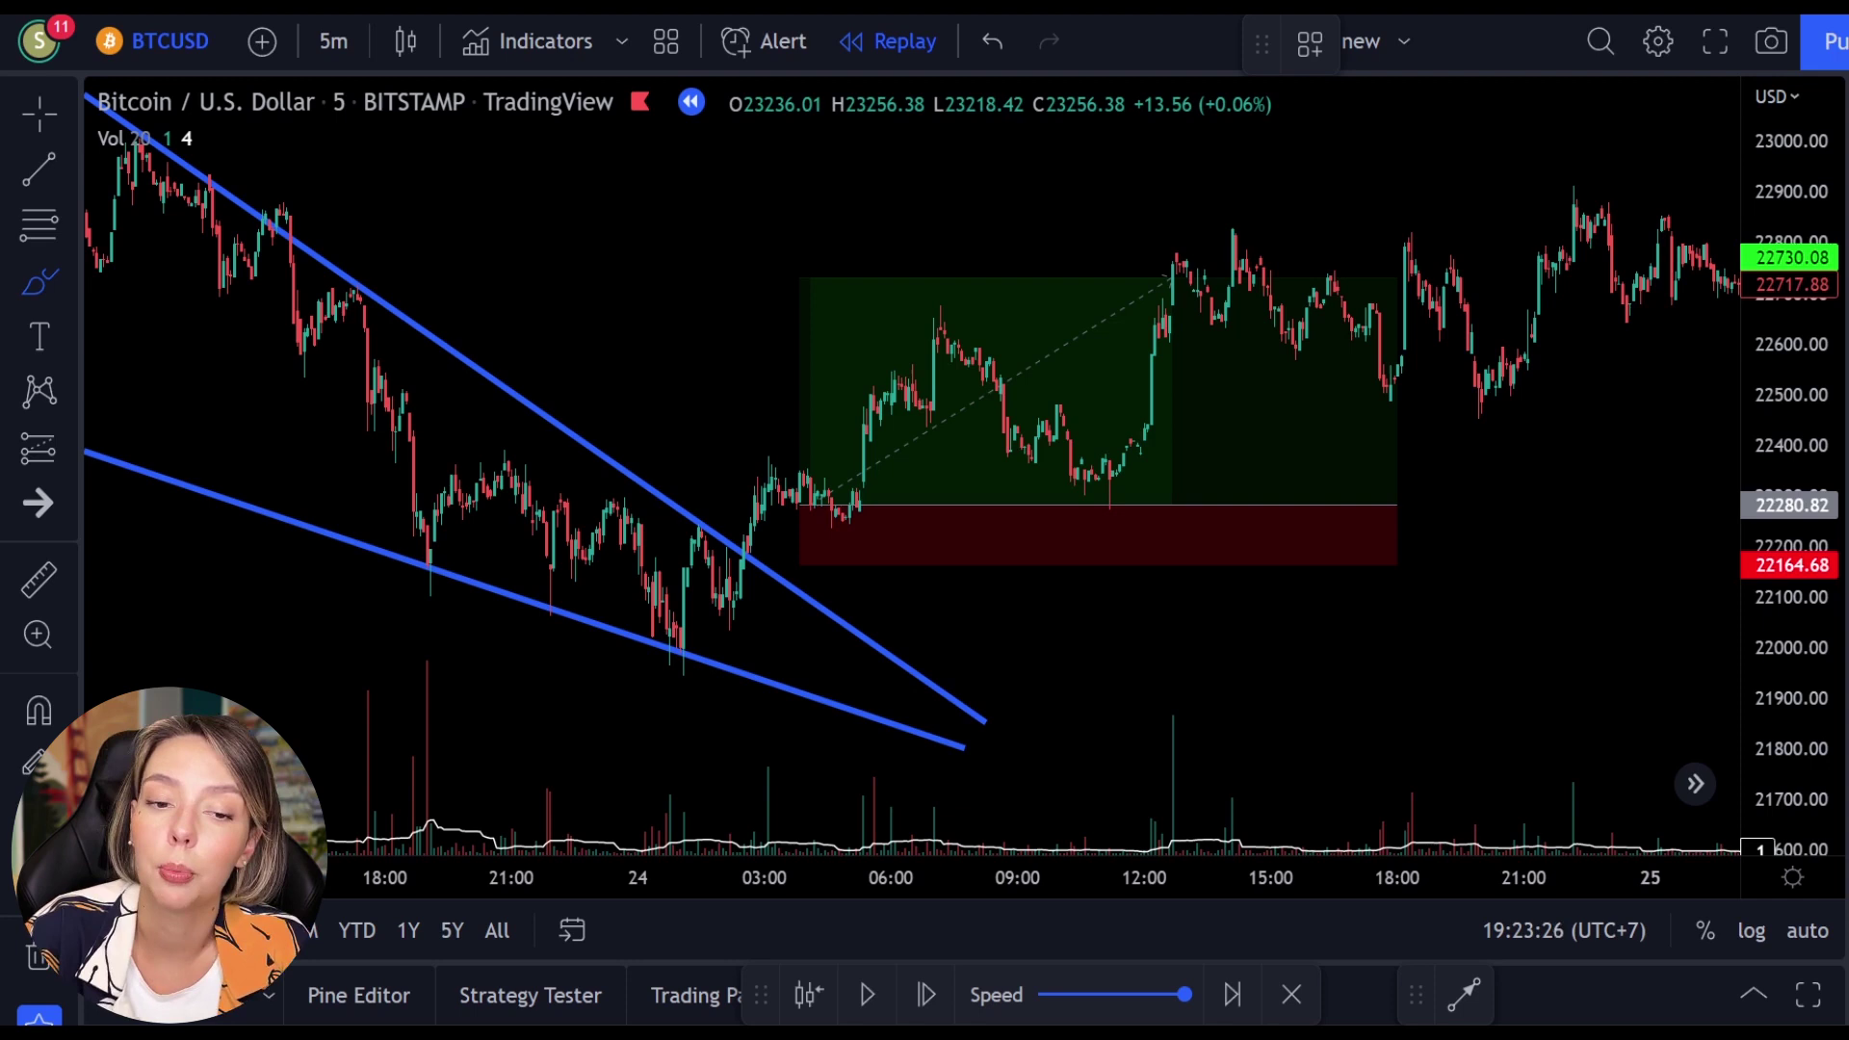
pyautogui.moveTo(851, 758)
pyautogui.mouseDown()
pyautogui.moveTo(973, 768)
pyautogui.moveTo(1185, 710)
pyautogui.moveTo(1233, 788)
pyautogui.moveTo(1337, 757)
pyautogui.mouseUp()
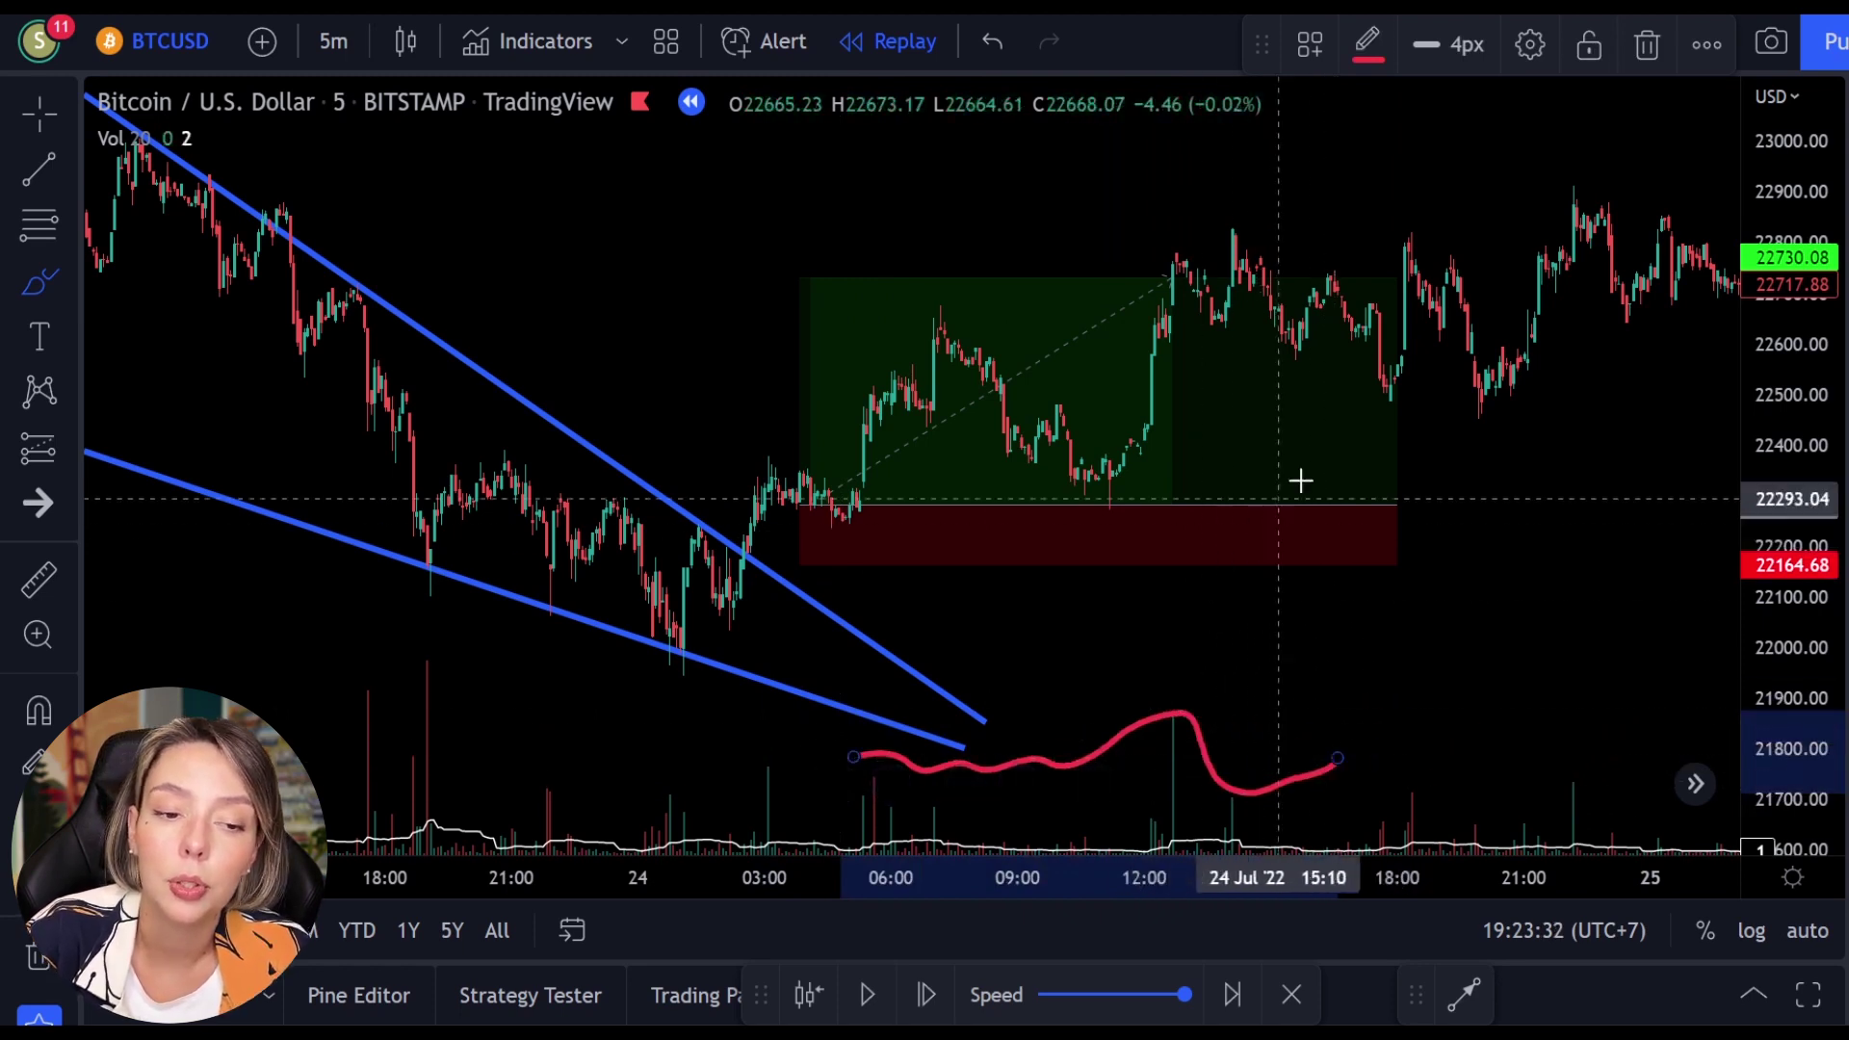
pyautogui.hotkey('ctrl', 'z')
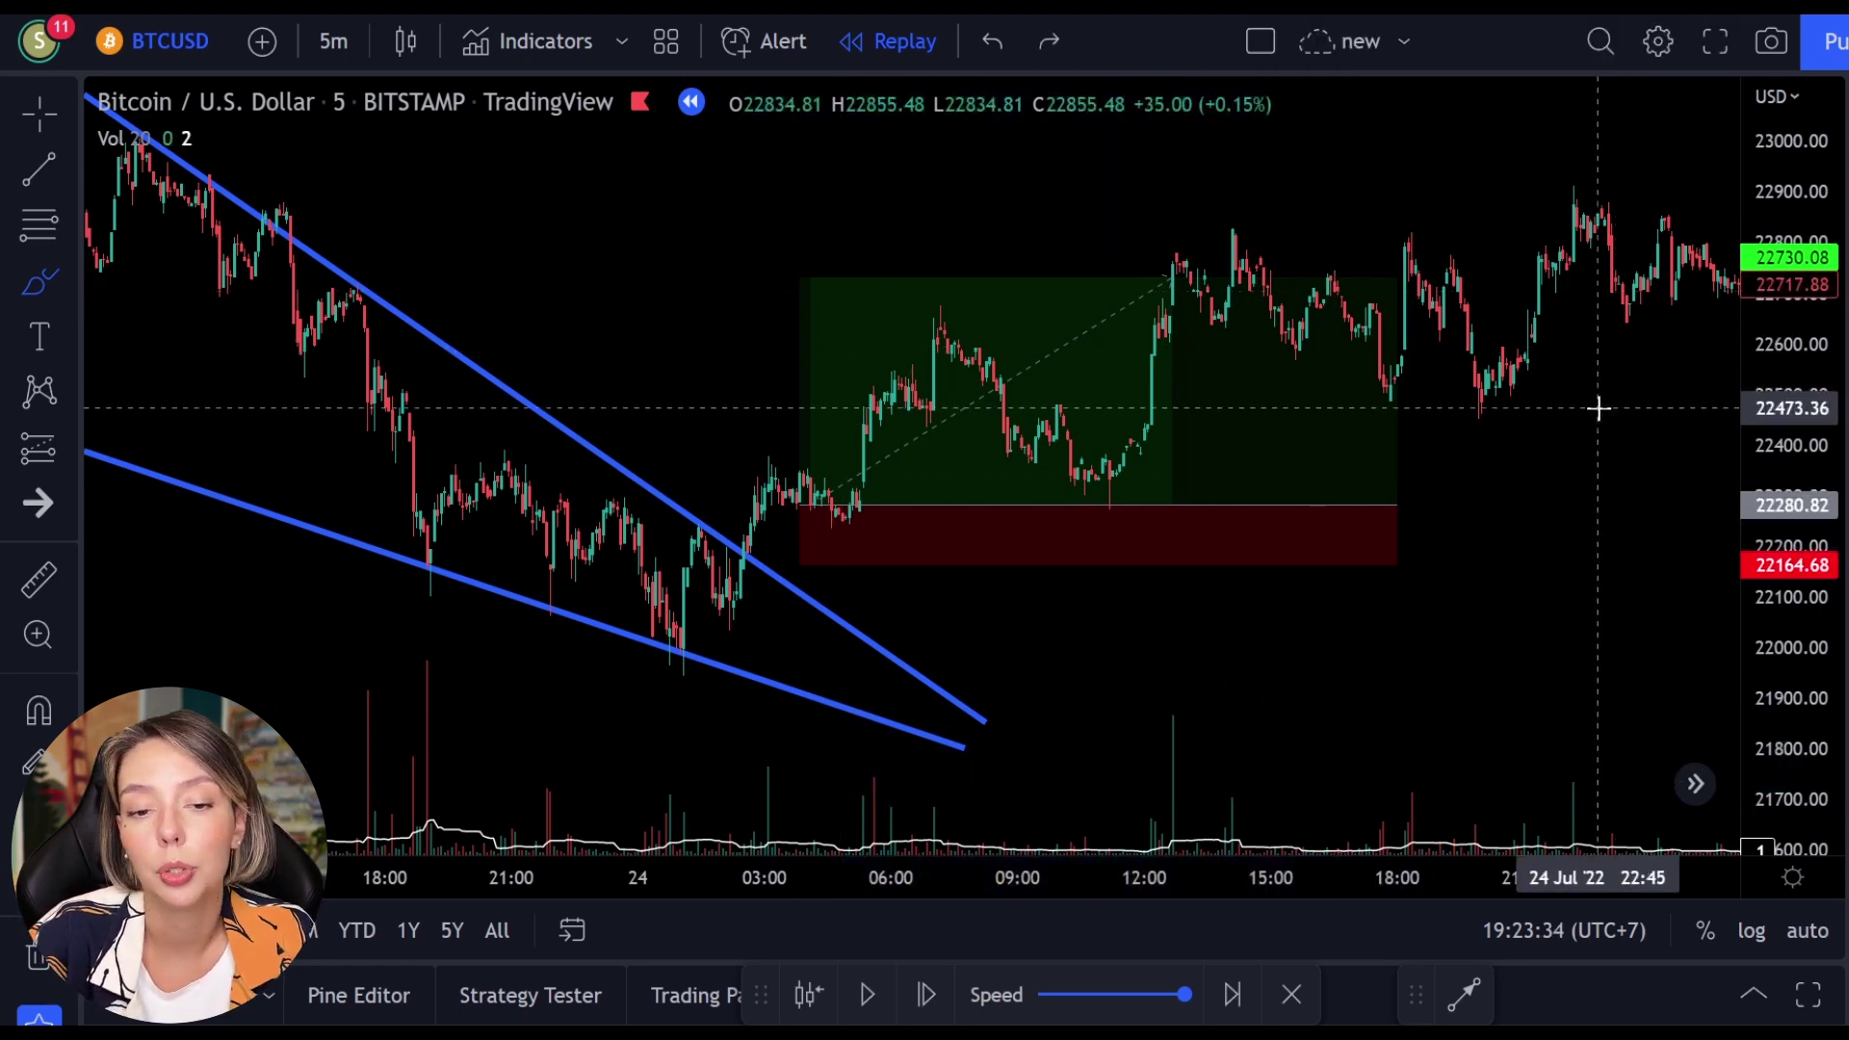